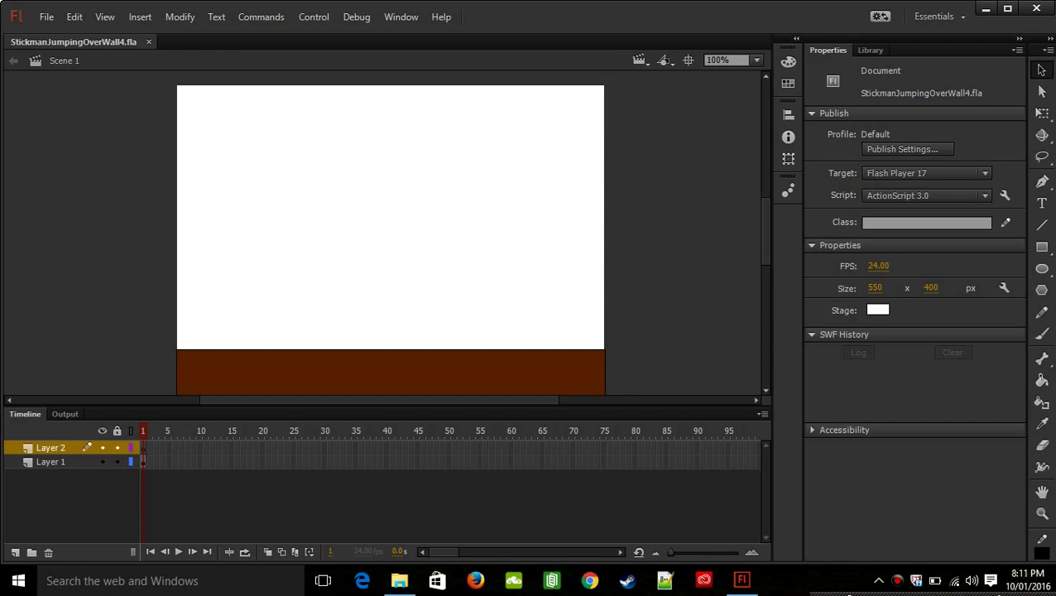
- Delete Layer 2 and the remaining layer with the brown ground to get an empty stage, continuing the trial when asked
{"action": "right_click", "coordinate": [62, 451]}
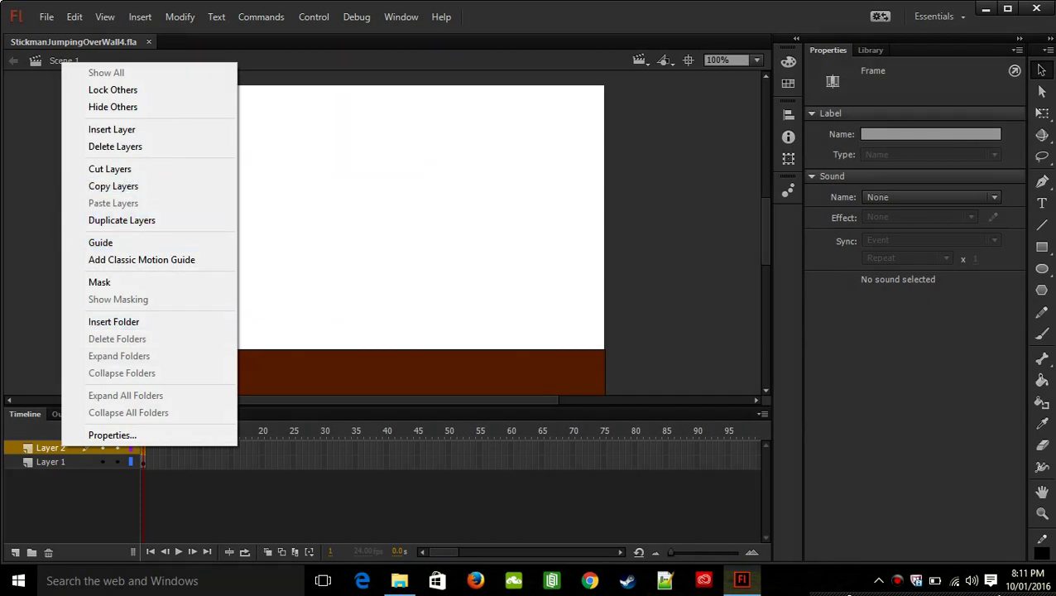
{"action": "left_click", "coordinate": [116, 146]}
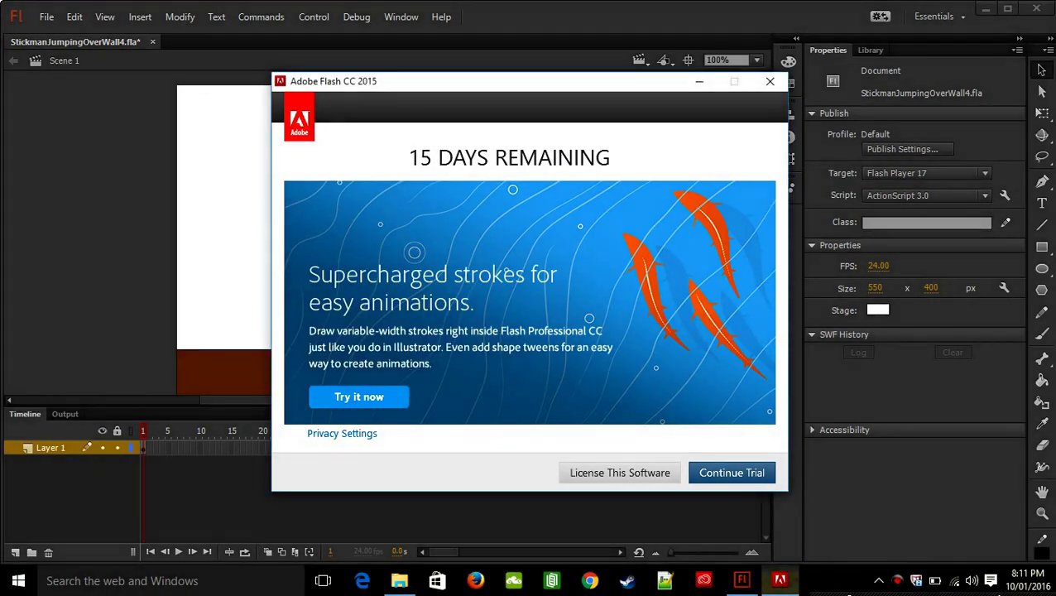
{"action": "left_click", "coordinate": [732, 473]}
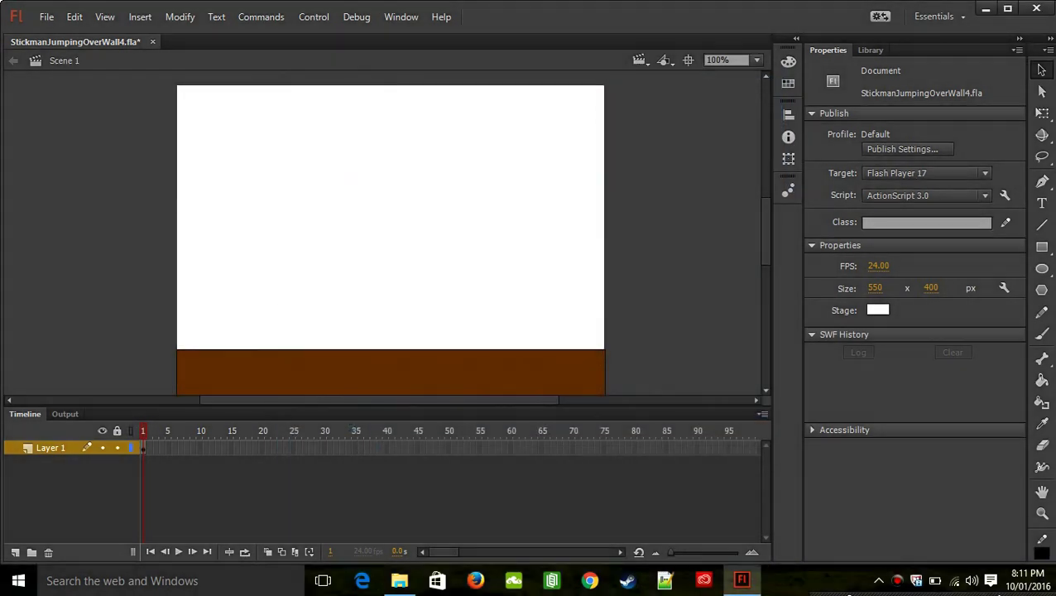
{"action": "right_click", "coordinate": [49, 448]}
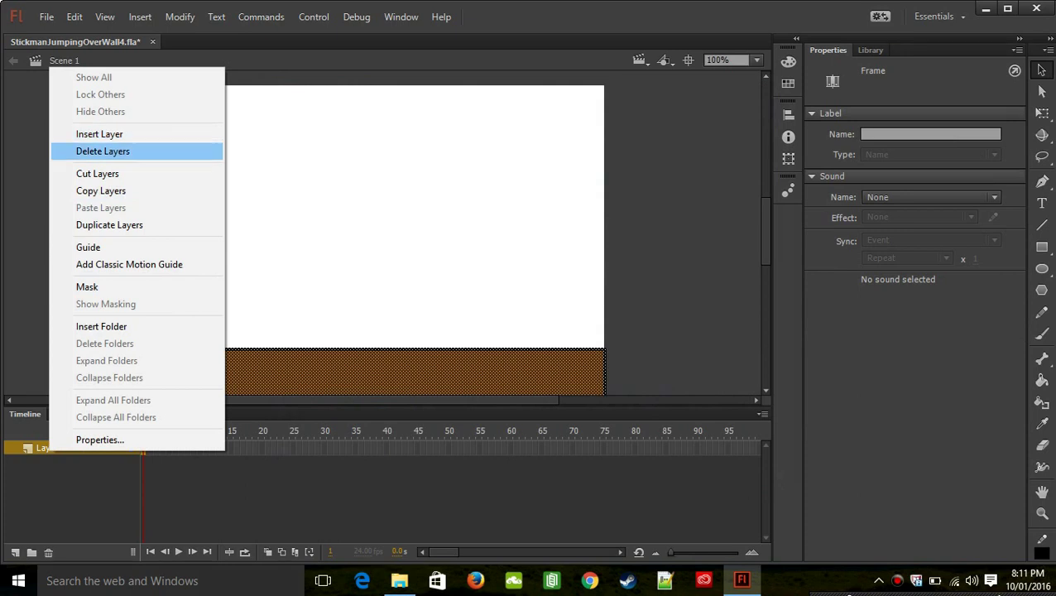
{"action": "left_click", "coordinate": [103, 152]}
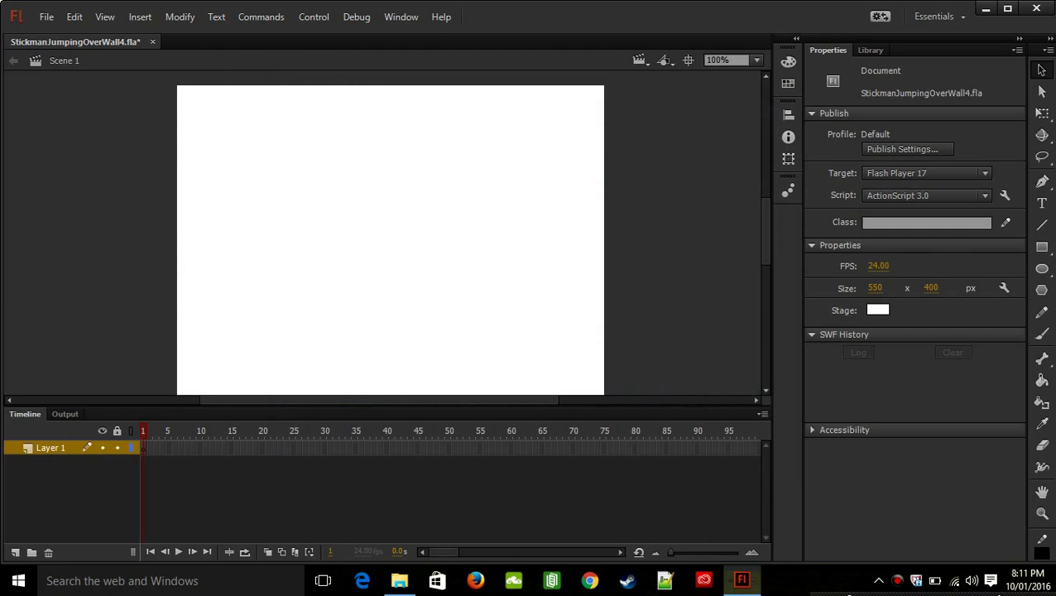
- Extend Layer 1 to frame 60, play the timeline, and return the playhead to frame 1
{"action": "left_click", "coordinate": [386, 448]}
{"action": "key", "text": "Escape"}
{"action": "left_click", "coordinate": [510, 448]}
{"action": "key", "text": "F5"}
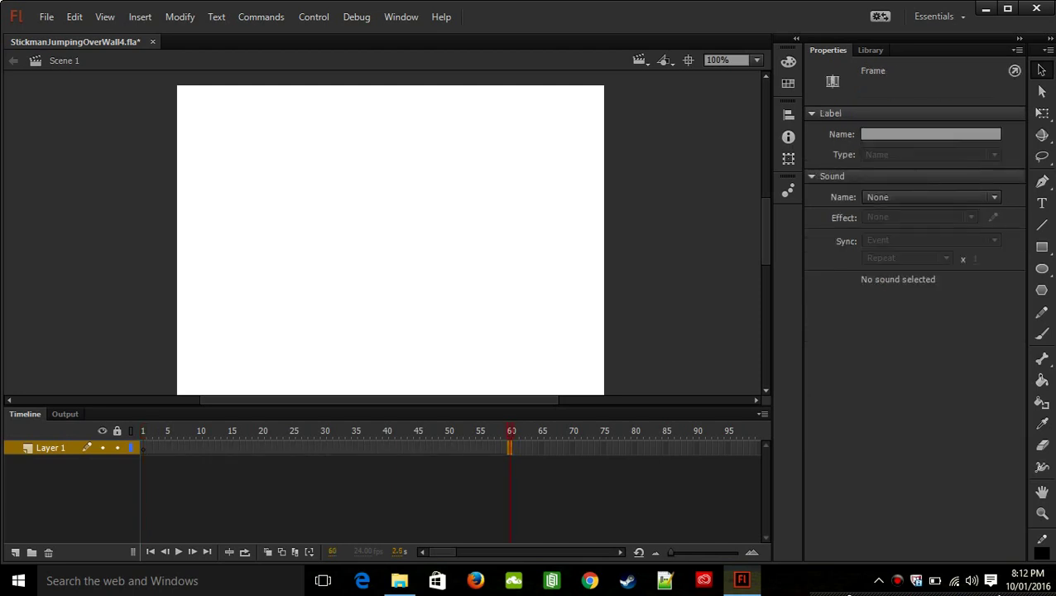
{"action": "key", "text": "Return"}
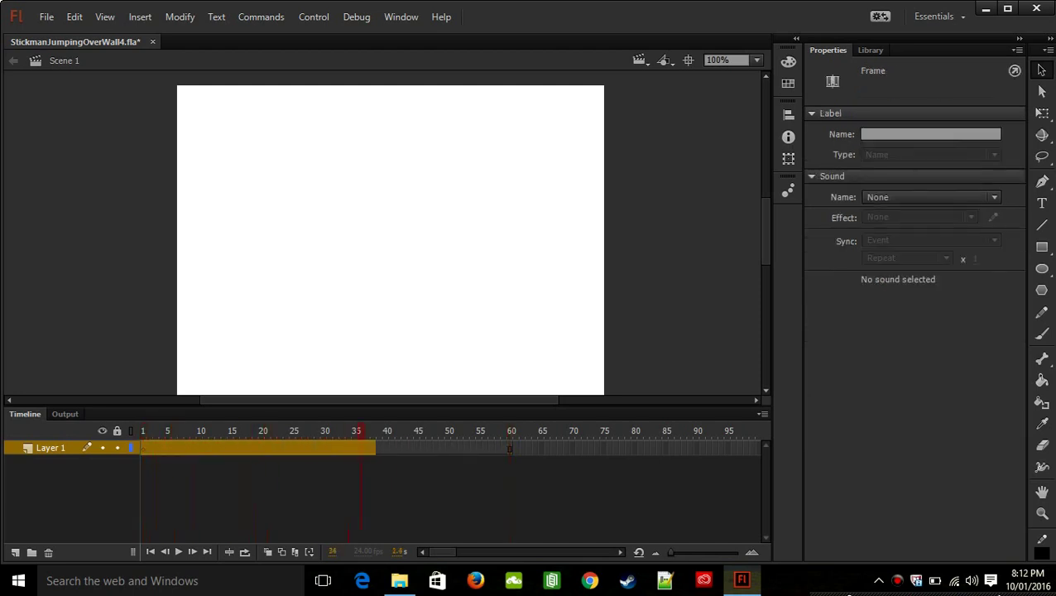
{"action": "left_click_drag", "start_coordinate": [403, 432], "coordinate": [143, 431]}
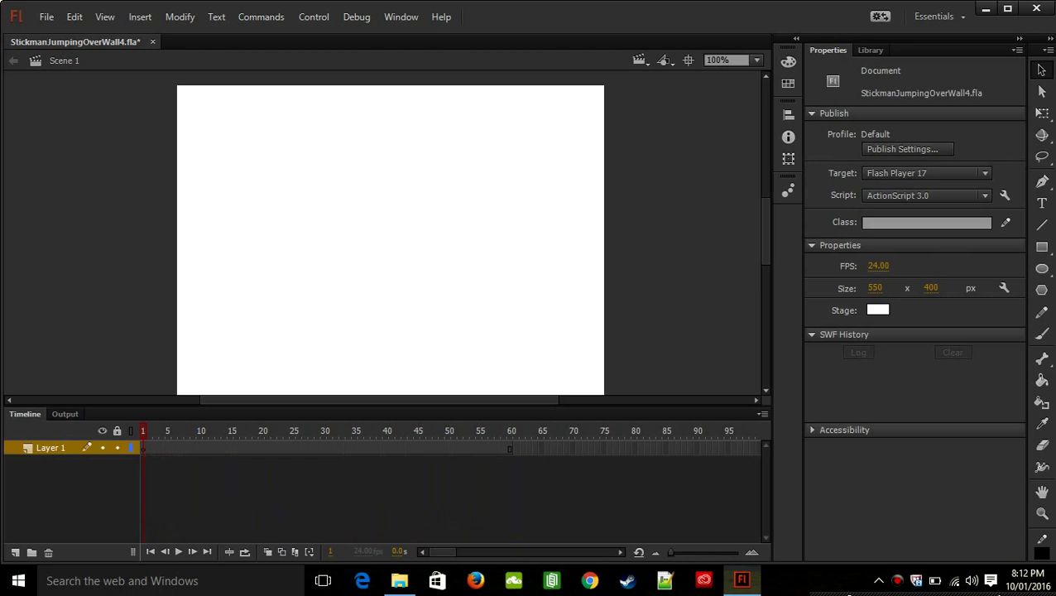
- Insert a blank keyframe at frame 2 of Layer 1, remove one frame there, and return to frame 1
{"action": "left_click", "coordinate": [144, 449]}
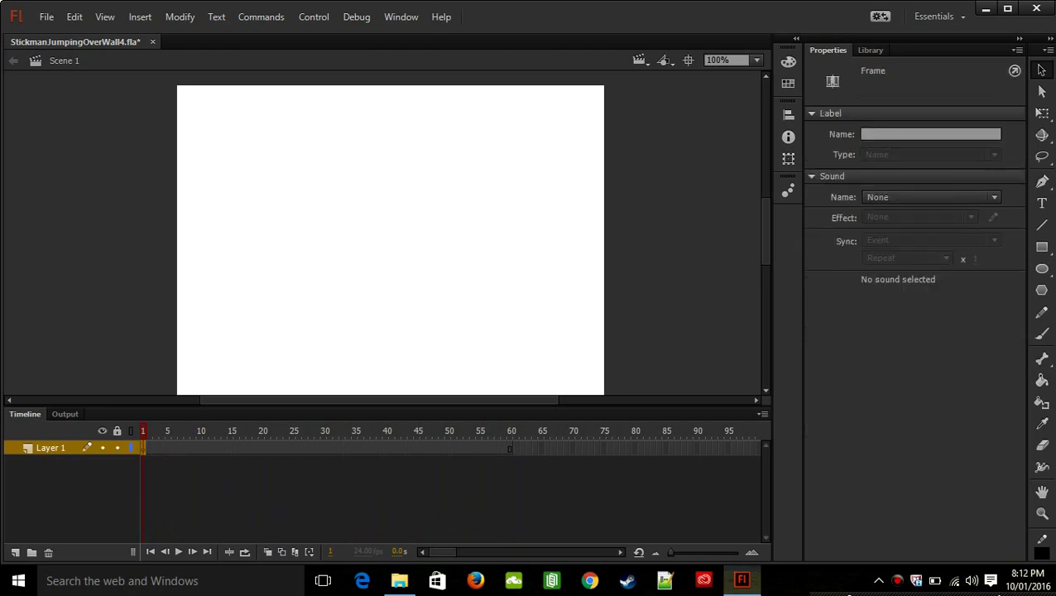
{"action": "left_click", "coordinate": [150, 449]}
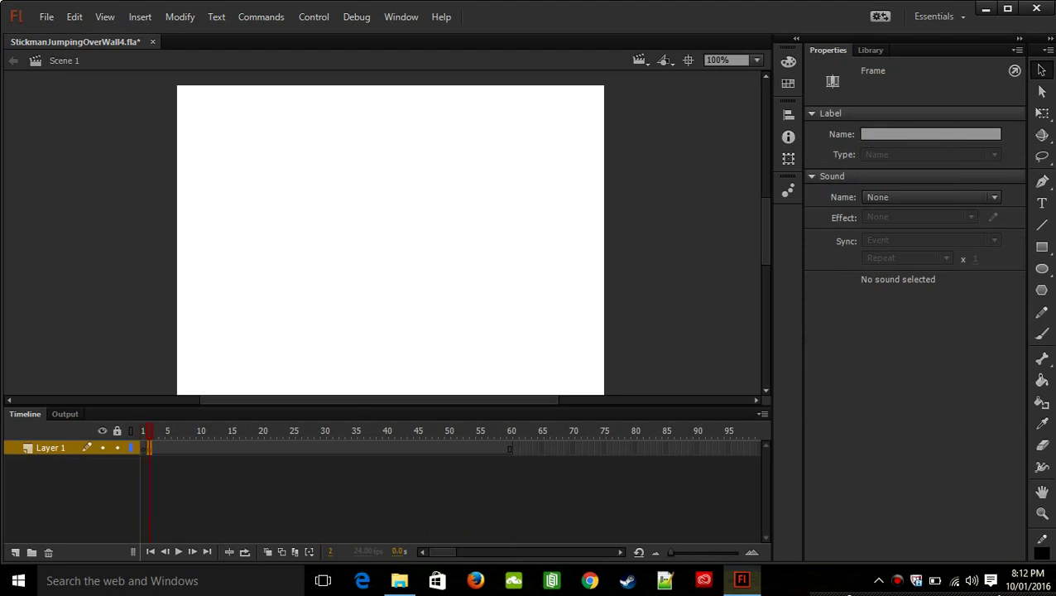
{"action": "key", "text": "F7"}
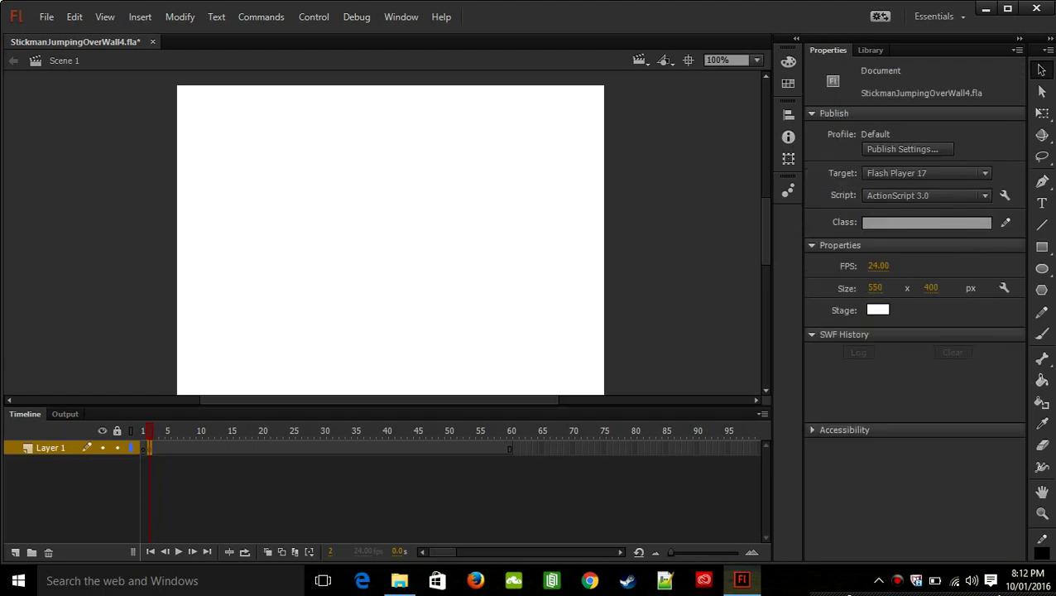
{"action": "right_click", "coordinate": [147, 448]}
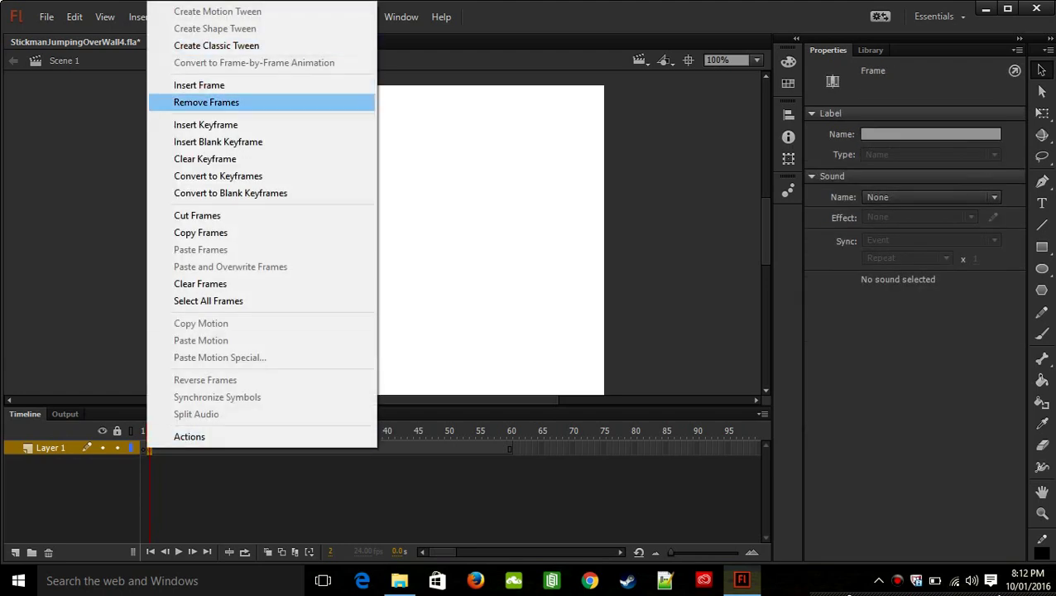
{"action": "left_click", "coordinate": [206, 102]}
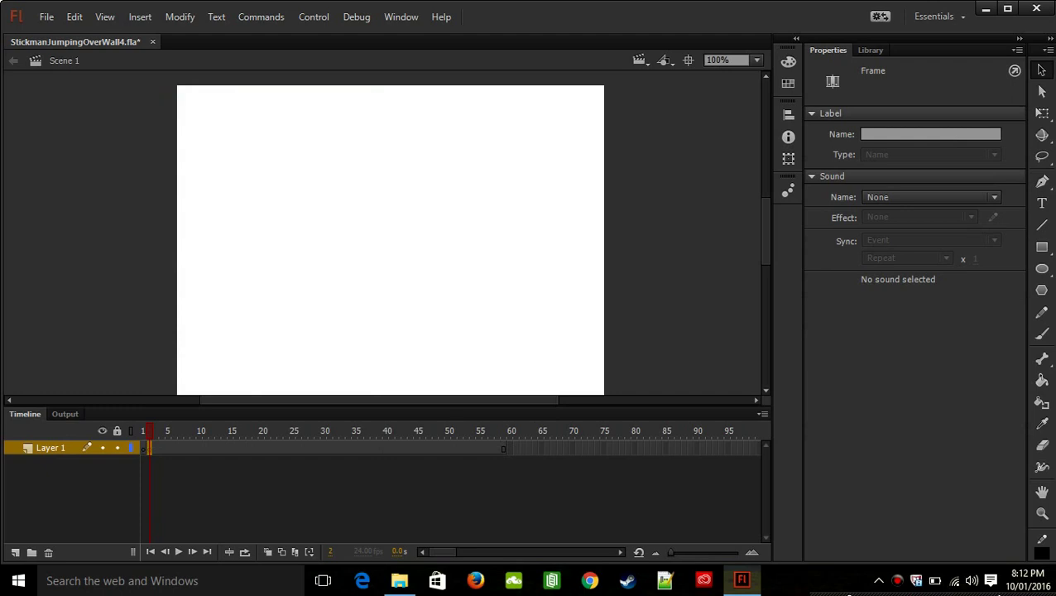
{"action": "left_click", "coordinate": [497, 448]}
{"action": "left_click", "coordinate": [143, 448]}
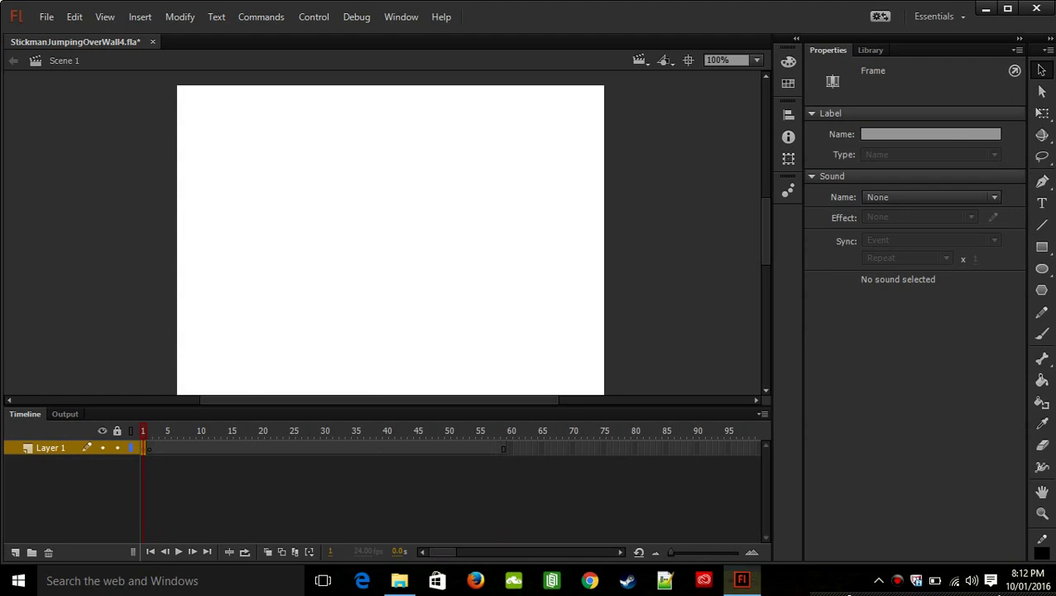
- Draw a closed ground outline about 97 px high across the lower stage in frame 1 with the Line tool
{"action": "key", "text": "n"}
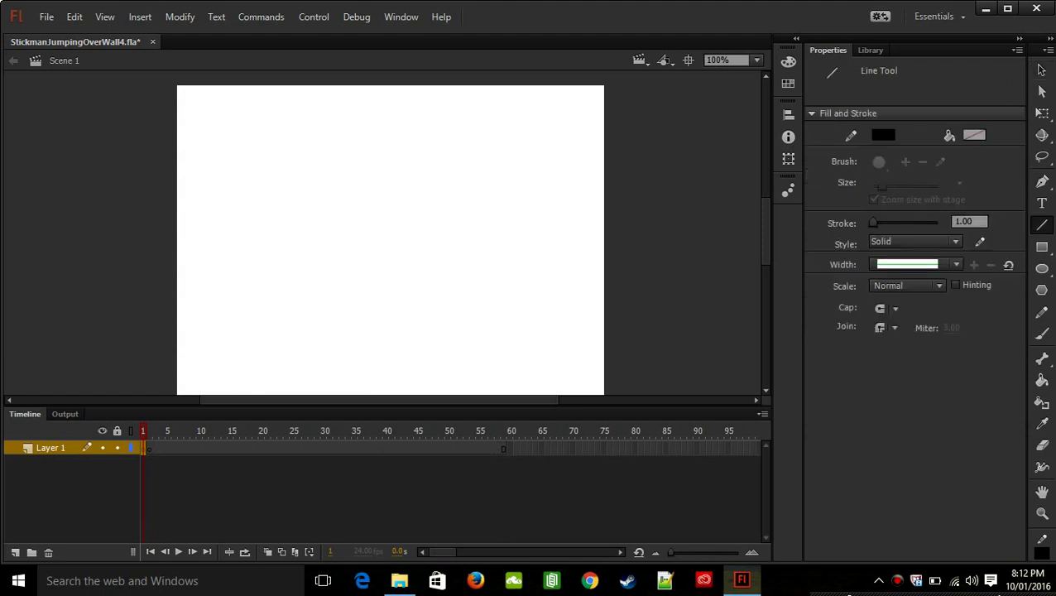
{"action": "mouse_move", "coordinate": [177, 319]}
{"action": "left_mouse_down"}
{"action": "mouse_move", "coordinate": [323, 309]}
{"action": "mouse_move", "coordinate": [602, 319]}
{"action": "left_mouse_up"}
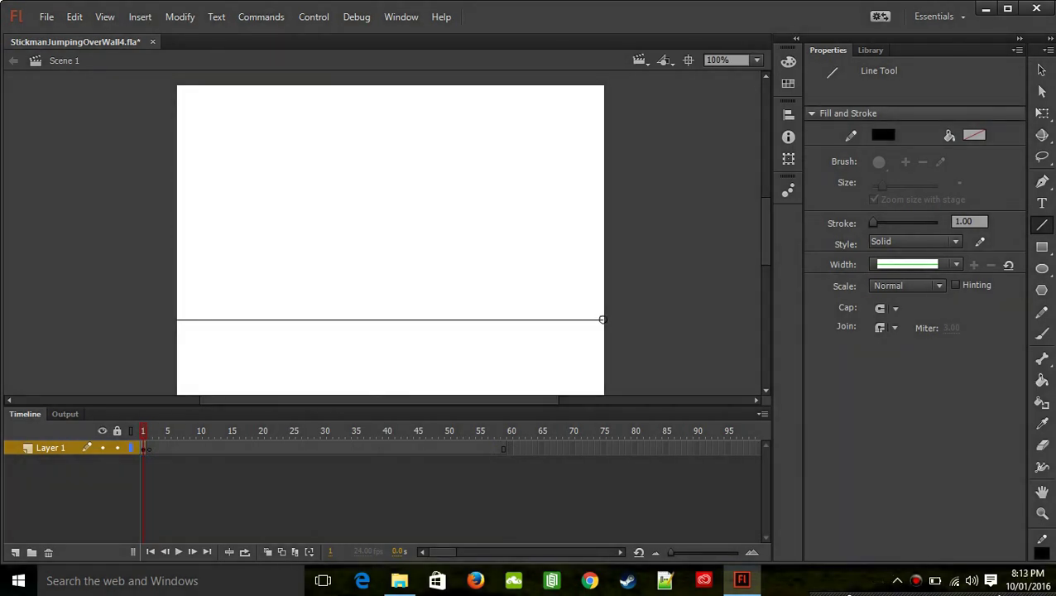
{"action": "left_click_drag", "start_coordinate": [601, 319], "coordinate": [613, 320]}
{"action": "left_click_drag", "start_coordinate": [176, 320], "coordinate": [176, 395]}
{"action": "left_click_drag", "start_coordinate": [766, 231], "coordinate": [765, 232]}
{"action": "scroll", "coordinate": [390, 240], "scroll_direction": "down", "scroll_amount": 1}
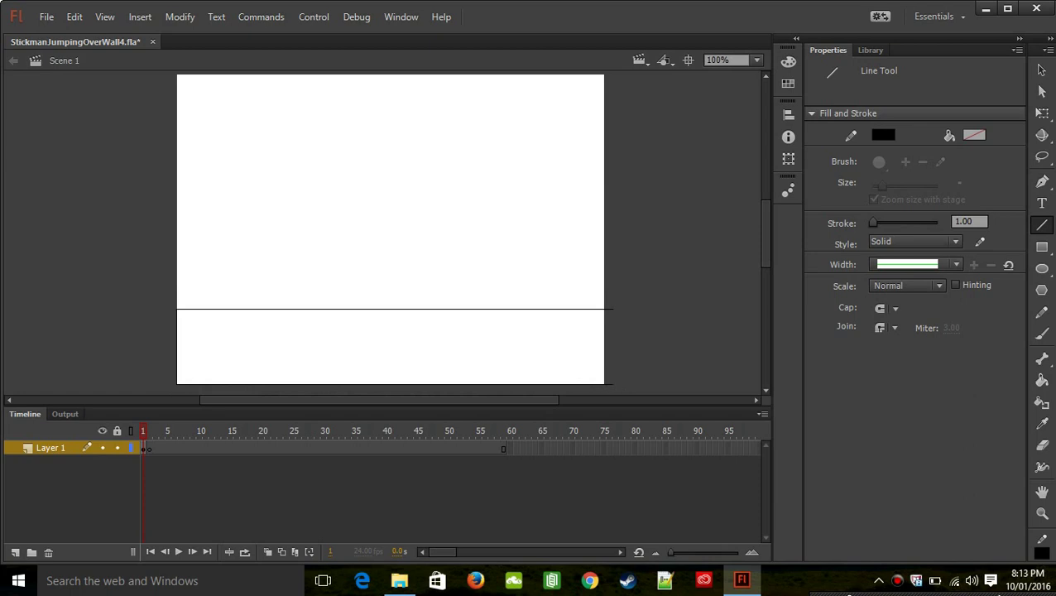
{"action": "left_click_drag", "start_coordinate": [604, 310], "coordinate": [604, 383]}
- Fill the ground outline with bright green using the Paint Bucket
{"action": "left_click", "coordinate": [1042, 380]}
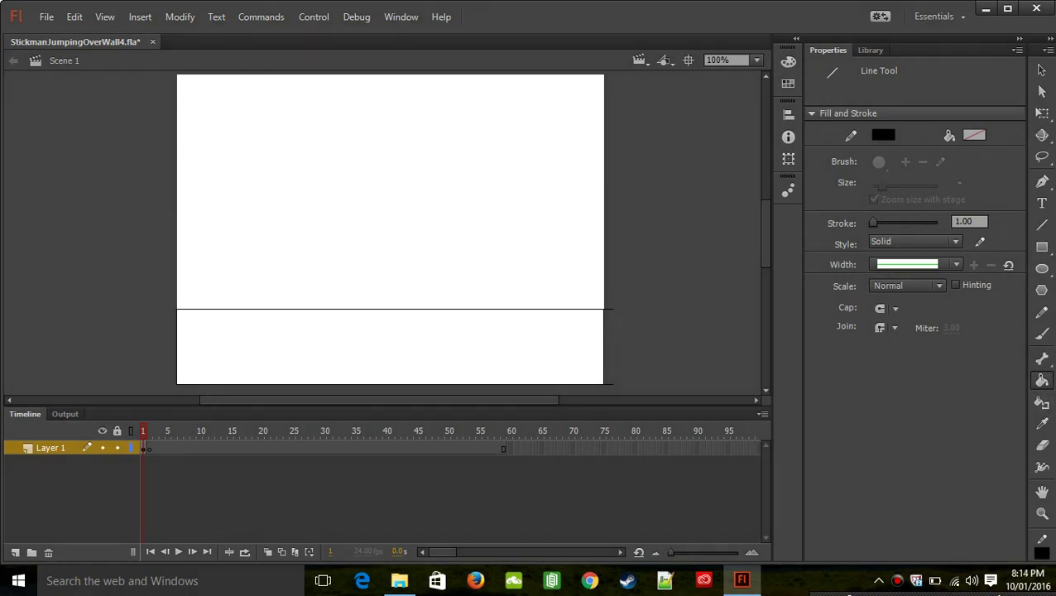
{"action": "left_click", "coordinate": [974, 135]}
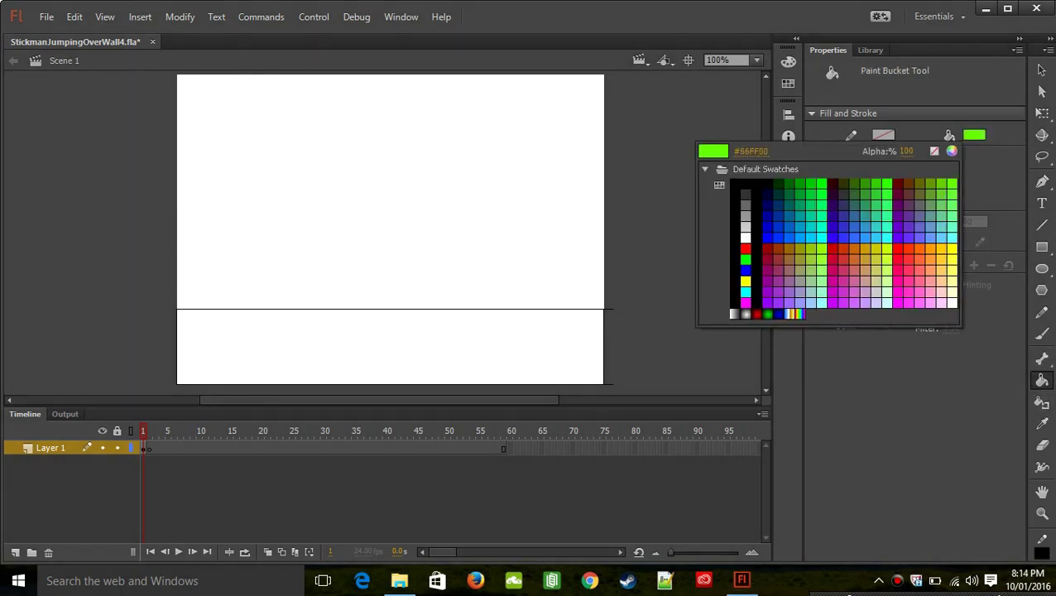
{"action": "left_click", "coordinate": [953, 195]}
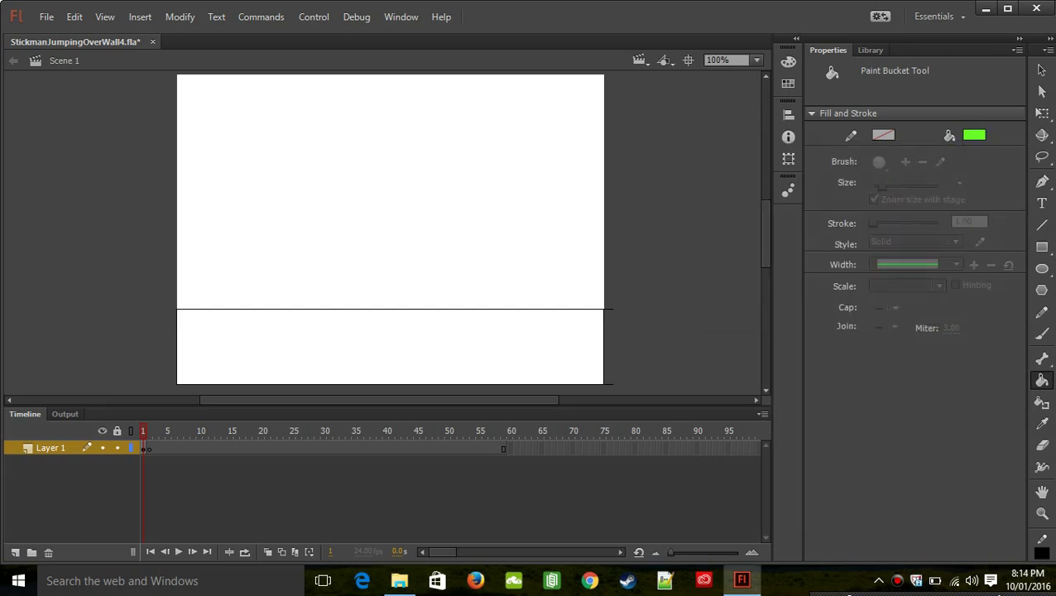
{"action": "left_click", "coordinate": [390, 346]}
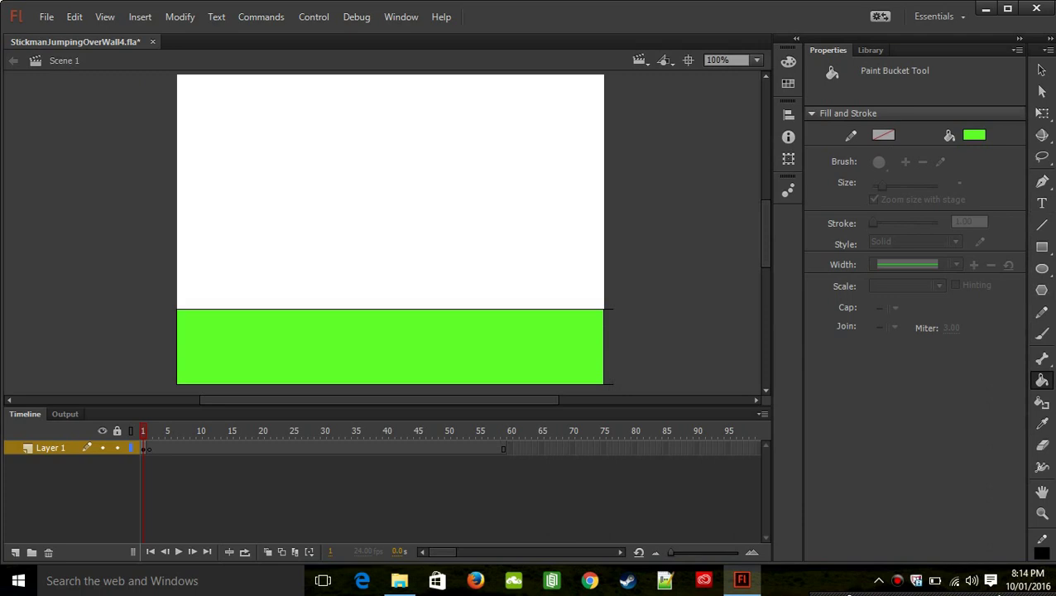
- Delete all black outline strokes around the green ground, including the ends that overhang the stage
{"action": "left_click", "coordinate": [1042, 69]}
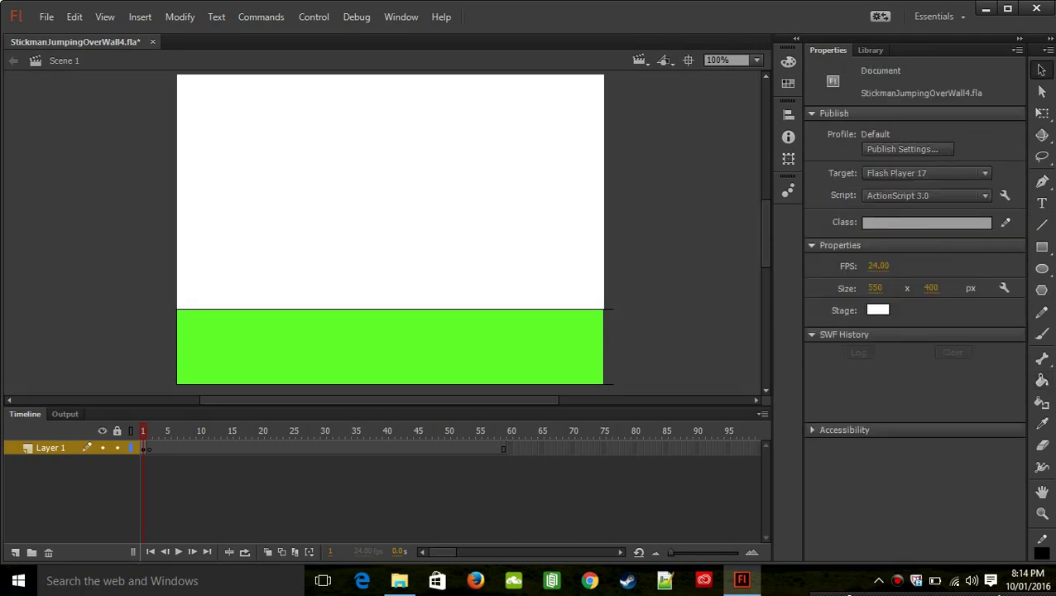
{"action": "left_click", "coordinate": [609, 309]}
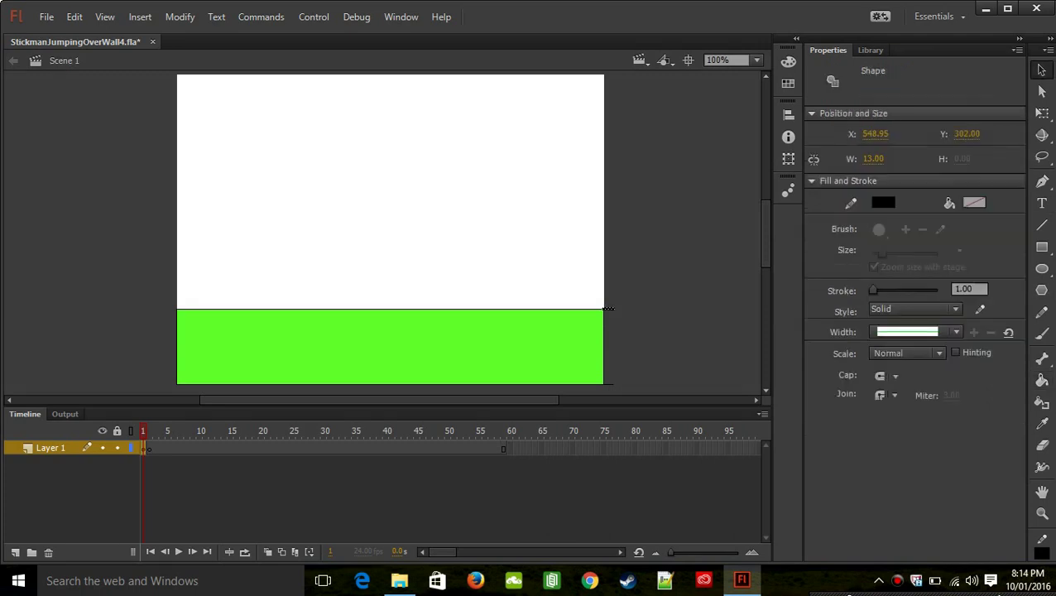
{"action": "double_click", "coordinate": [609, 308]}
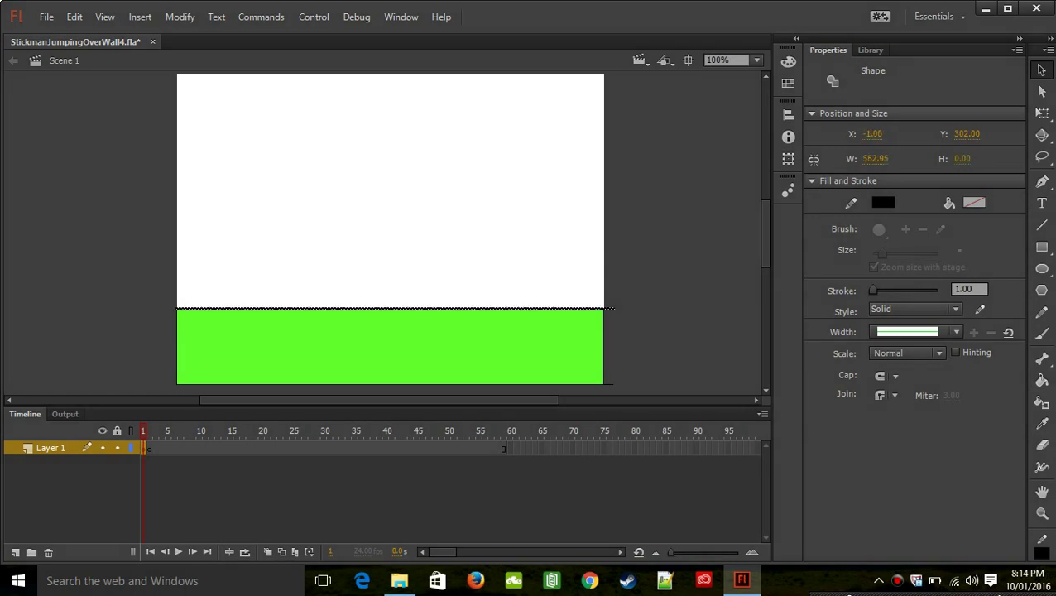
{"action": "left_click", "coordinate": [603, 346], "text": "shift"}
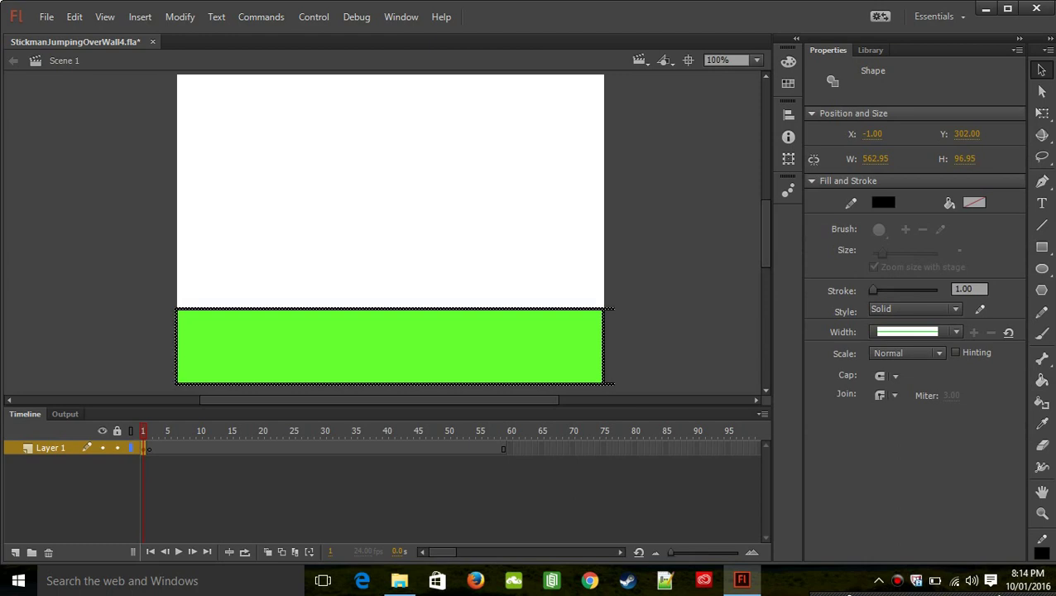
{"action": "key", "text": "Delete"}
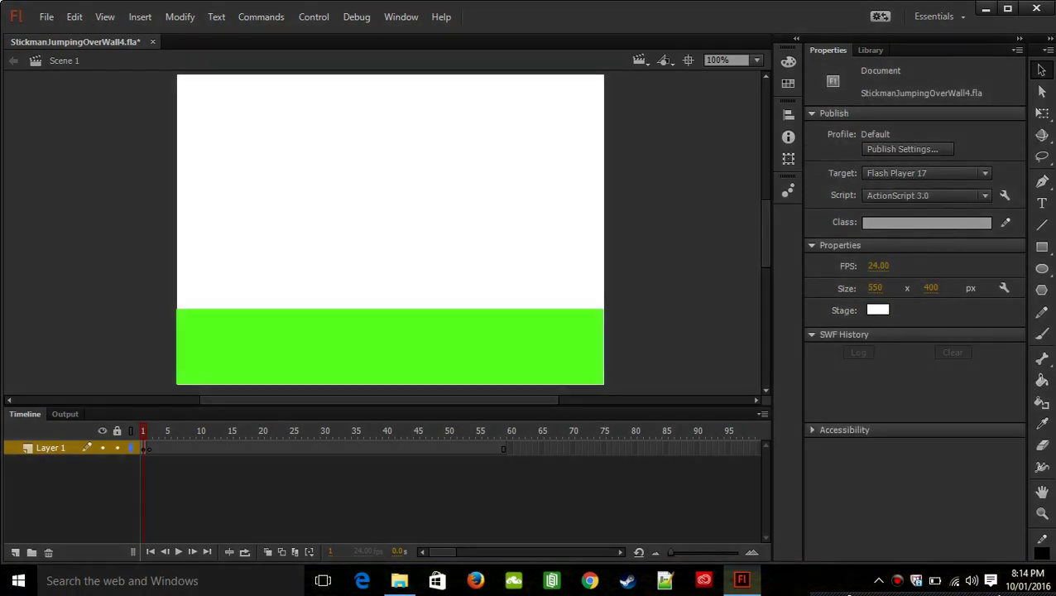
- Move the green ground flush with the stage edges at X 0 and Y 303.05, and deselect it
{"action": "key", "text": "ctrl+a"}
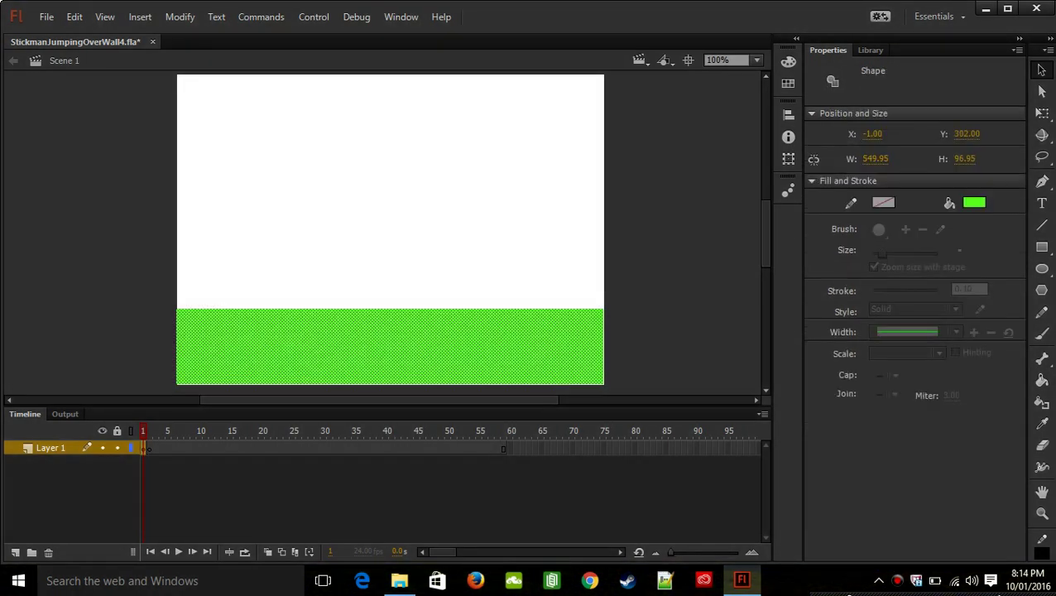
{"action": "left_click_drag", "start_coordinate": [494, 309], "coordinate": [494, 310]}
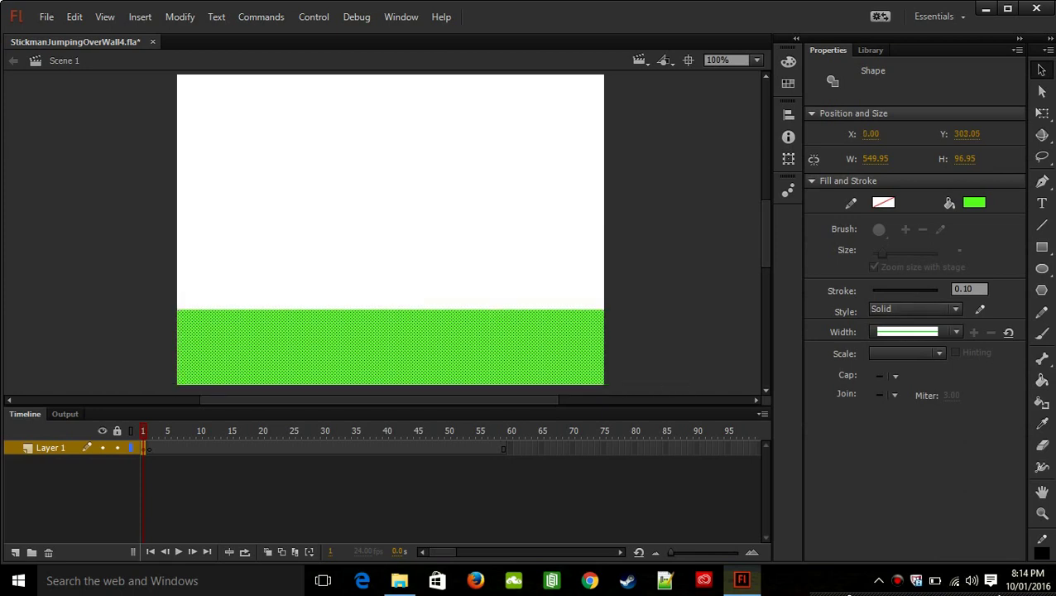
{"action": "key", "text": "Escape"}
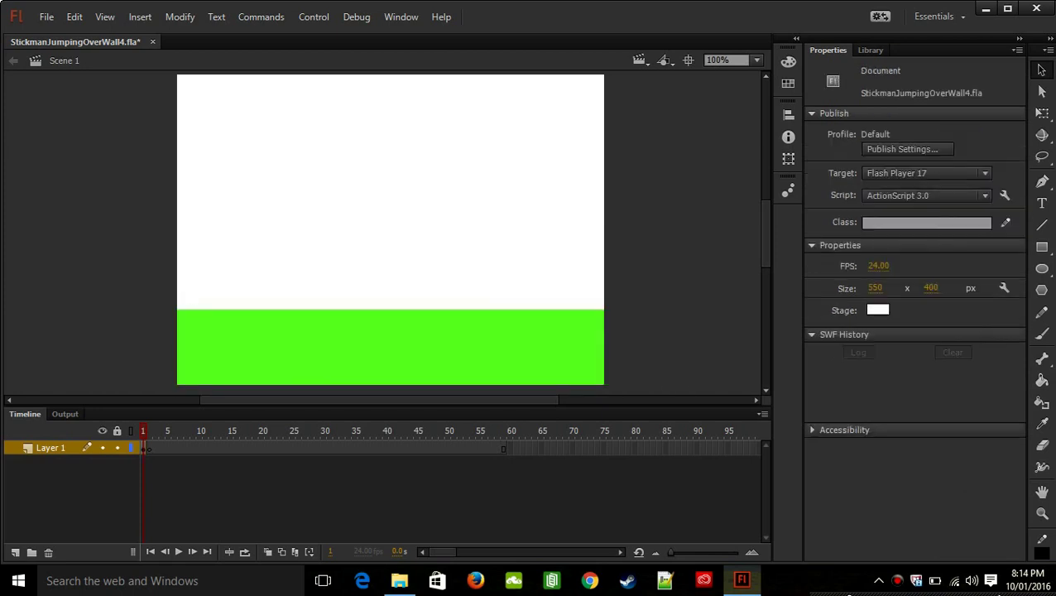
- Add a new layer, move it below Layer 1 with the green ground, and make Layer 1 the active layer
{"action": "left_click", "coordinate": [15, 552]}
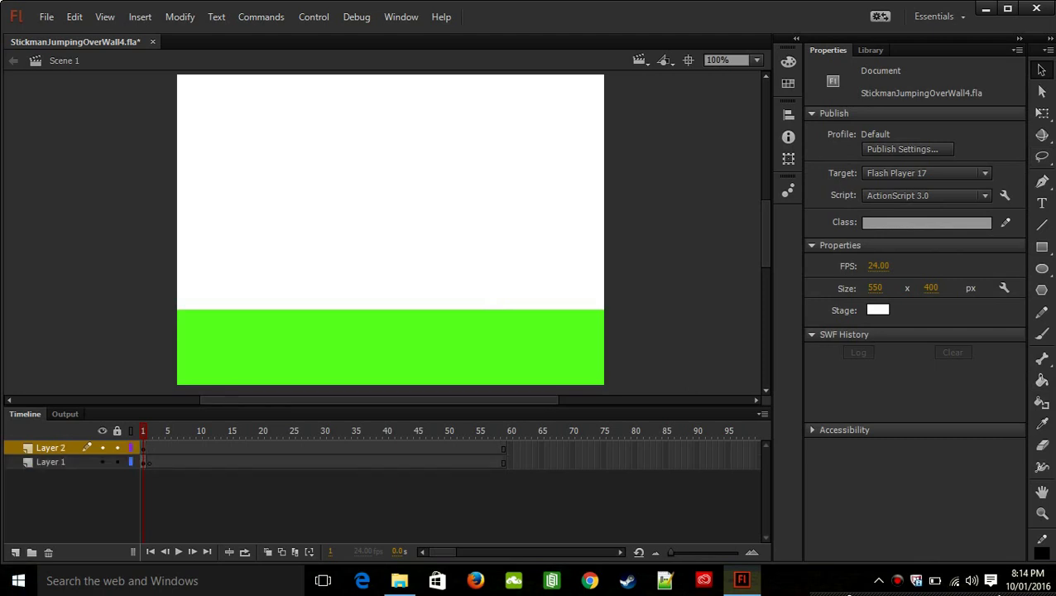
{"action": "left_click", "coordinate": [50, 462]}
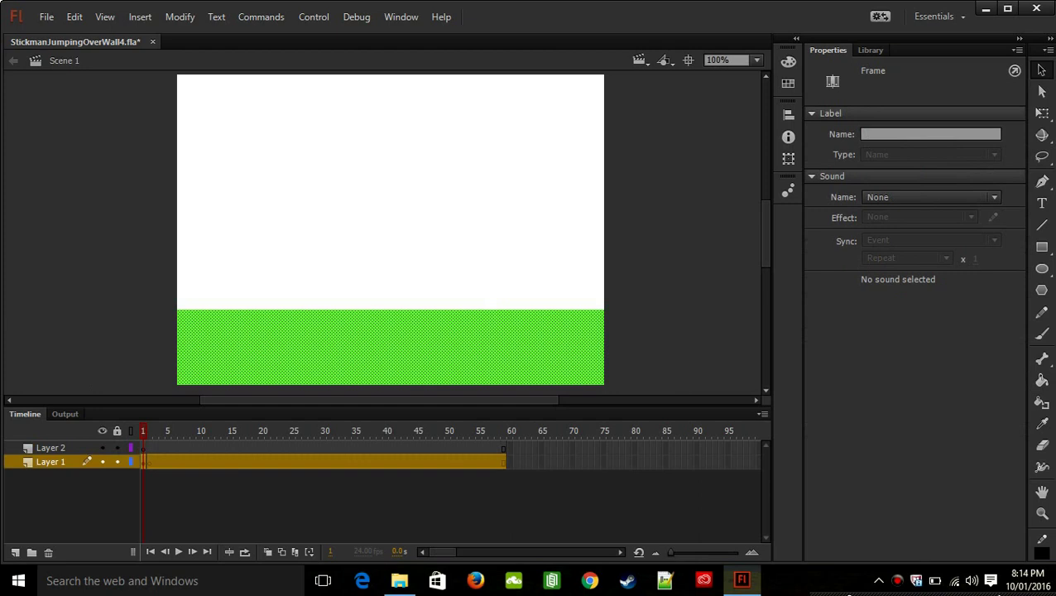
{"action": "key", "text": "Escape"}
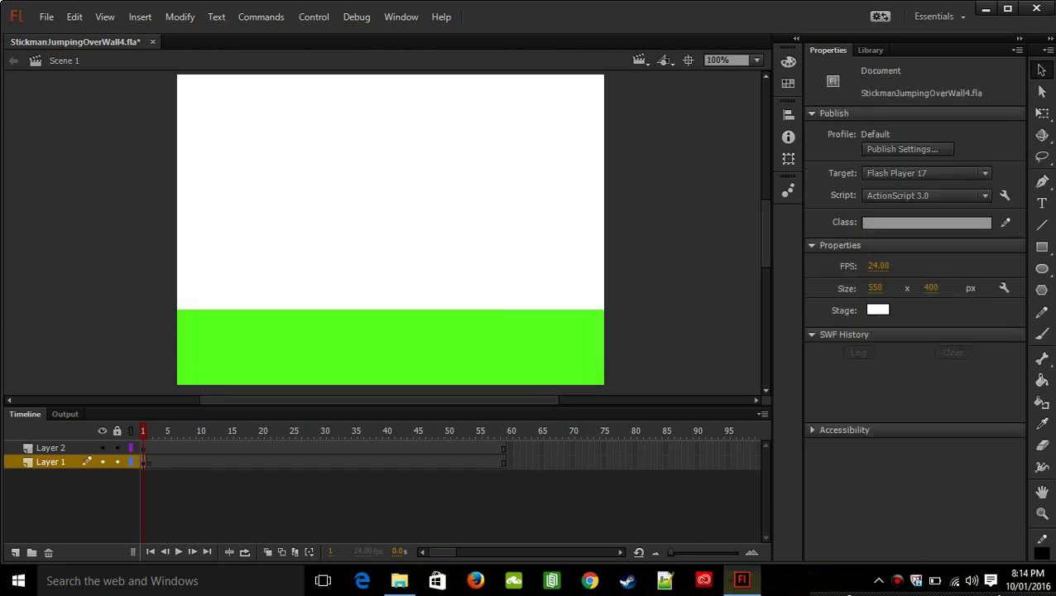
{"action": "left_click", "coordinate": [50, 448]}
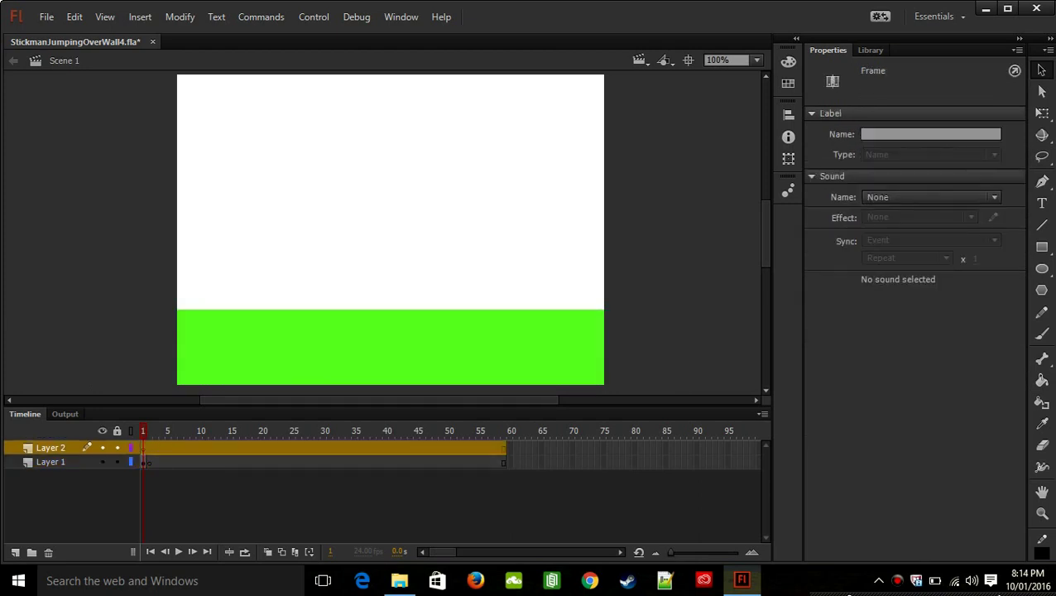
{"action": "left_click", "coordinate": [1043, 334]}
{"action": "left_click_drag", "start_coordinate": [51, 447], "coordinate": [18, 468]}
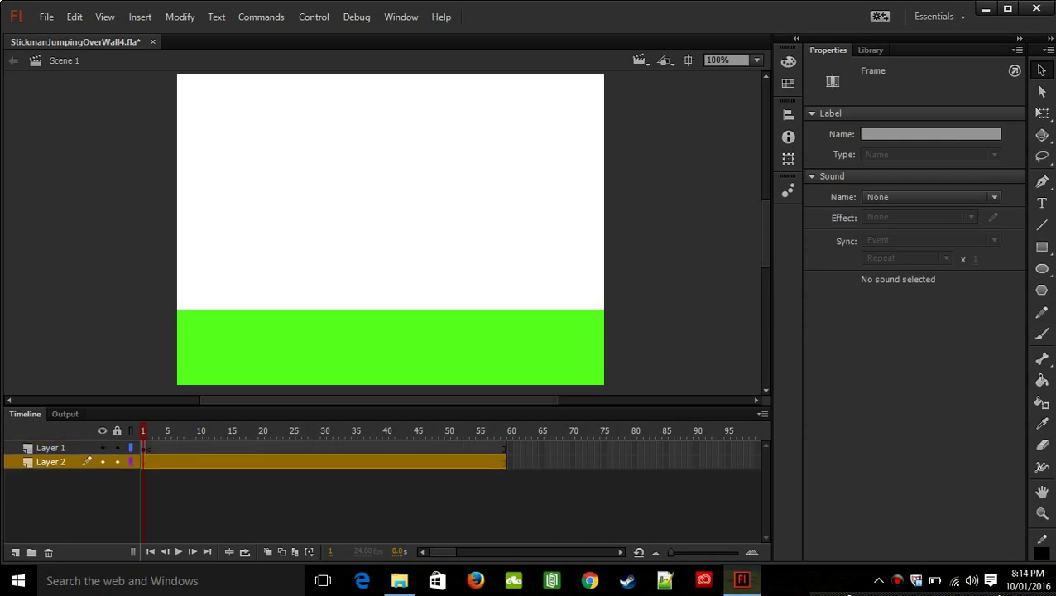
{"action": "left_click", "coordinate": [51, 448]}
{"action": "left_click", "coordinate": [50, 462]}
{"action": "left_click", "coordinate": [50, 448]}
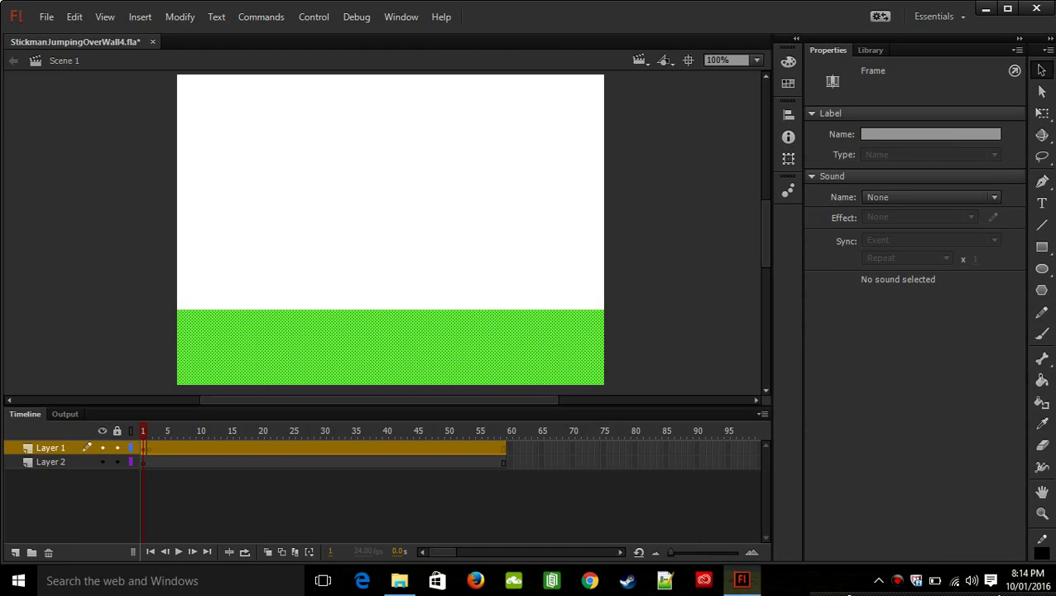
{"action": "left_click", "coordinate": [51, 461]}
{"action": "left_click", "coordinate": [51, 447]}
{"action": "left_click", "coordinate": [1042, 332]}
{"action": "left_click_drag", "start_coordinate": [488, 263], "coordinate": [486, 315]}
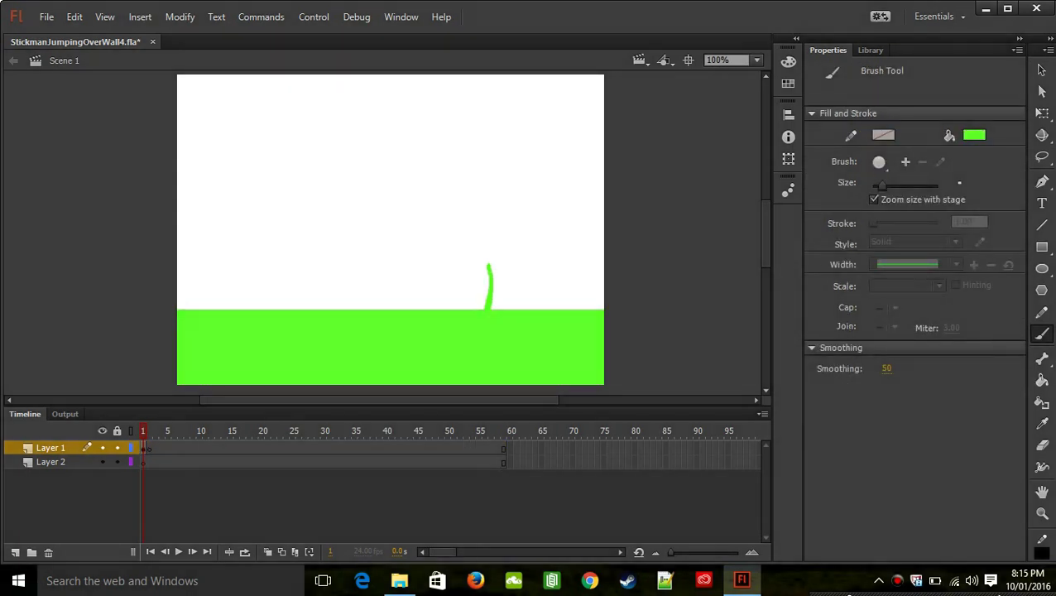
{"action": "key", "text": "ctrl+z"}
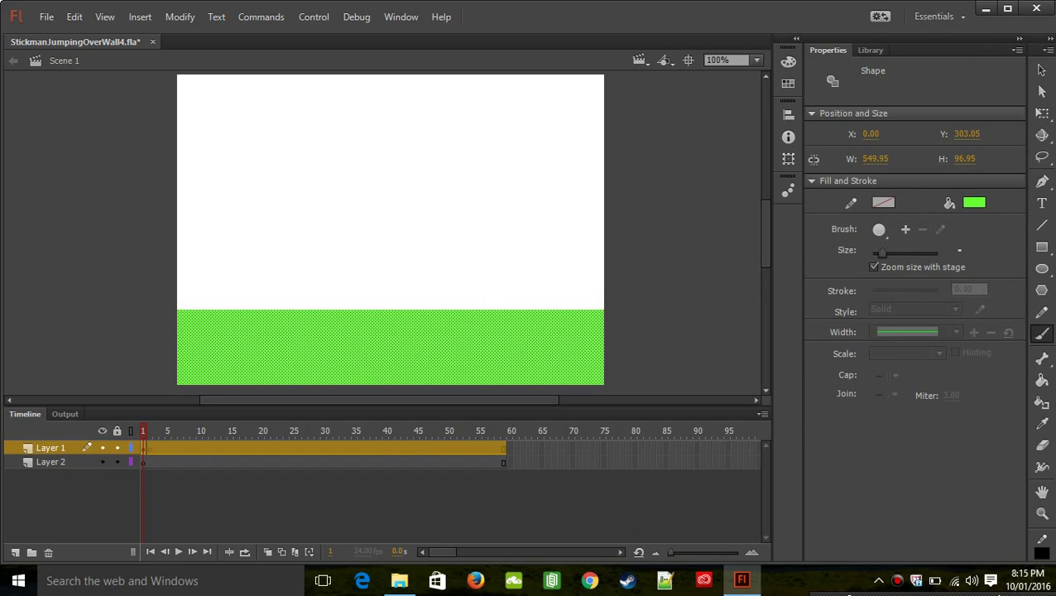
- Set the selected ground shape's fill to bright green #66FF33 and deselect it
{"action": "left_click", "coordinate": [974, 202]}
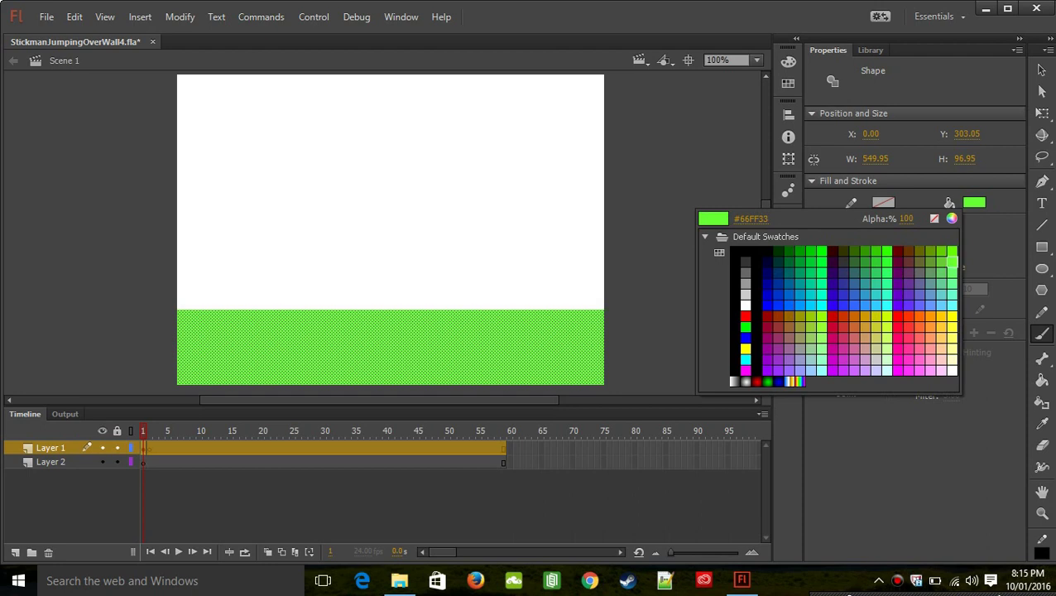
{"action": "left_click", "coordinate": [948, 262]}
{"action": "left_click", "coordinate": [1042, 71]}
{"action": "left_click", "coordinate": [682, 240]}
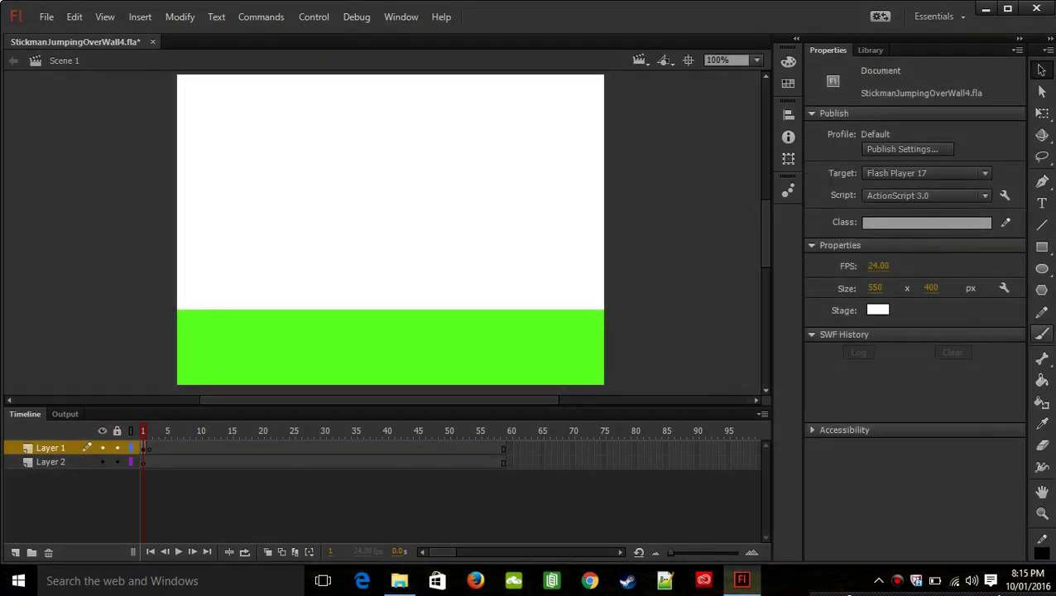
- Choose the Brush tool and make Layer 2, beneath the ground, the active layer
{"action": "left_click", "coordinate": [1042, 333]}
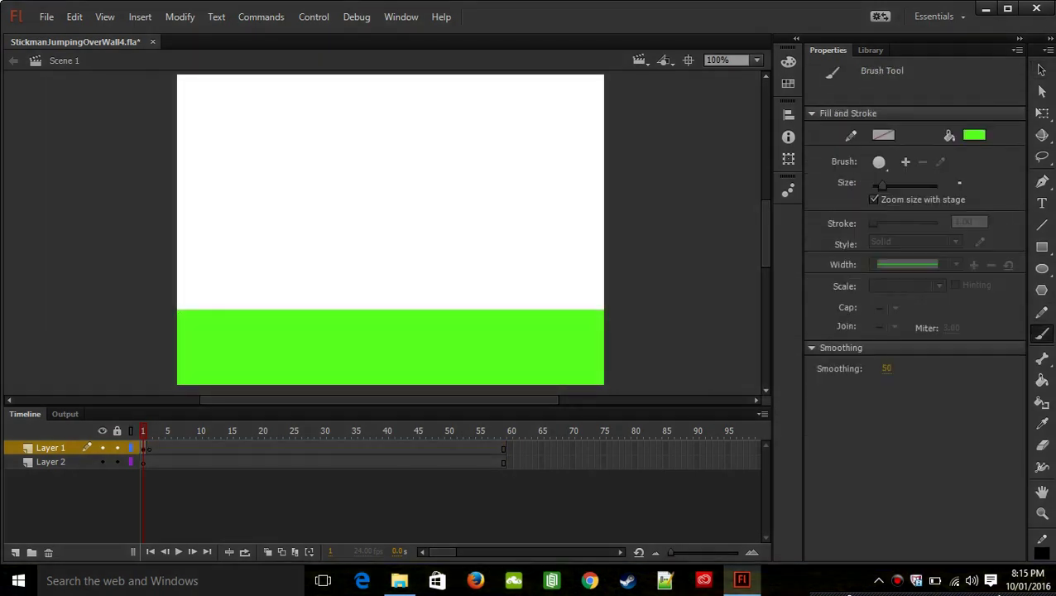
{"action": "left_click", "coordinate": [51, 462]}
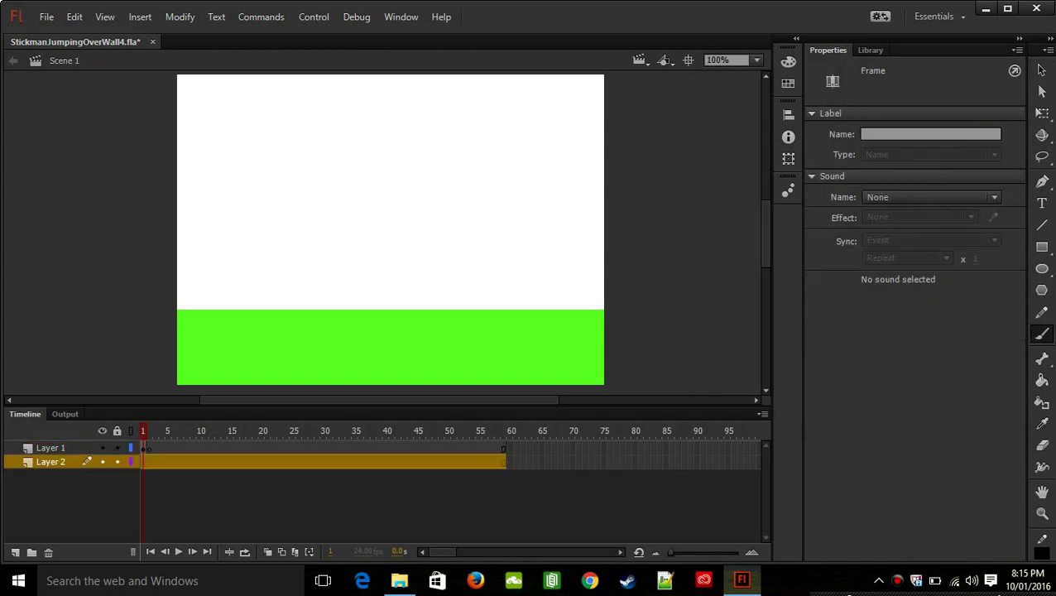
{"action": "left_click", "coordinate": [51, 448]}
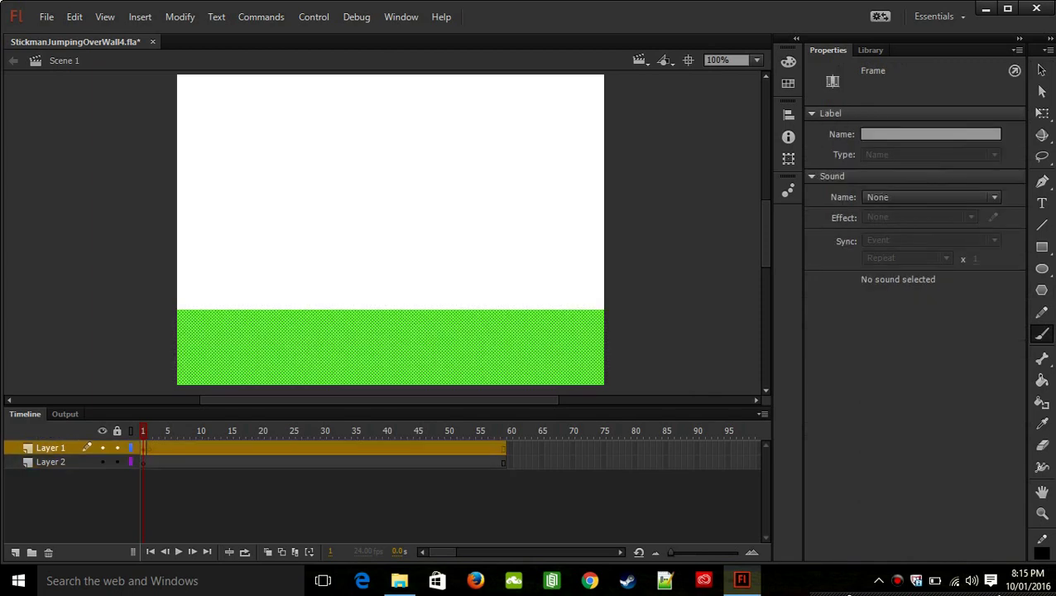
{"action": "left_click", "coordinate": [51, 462]}
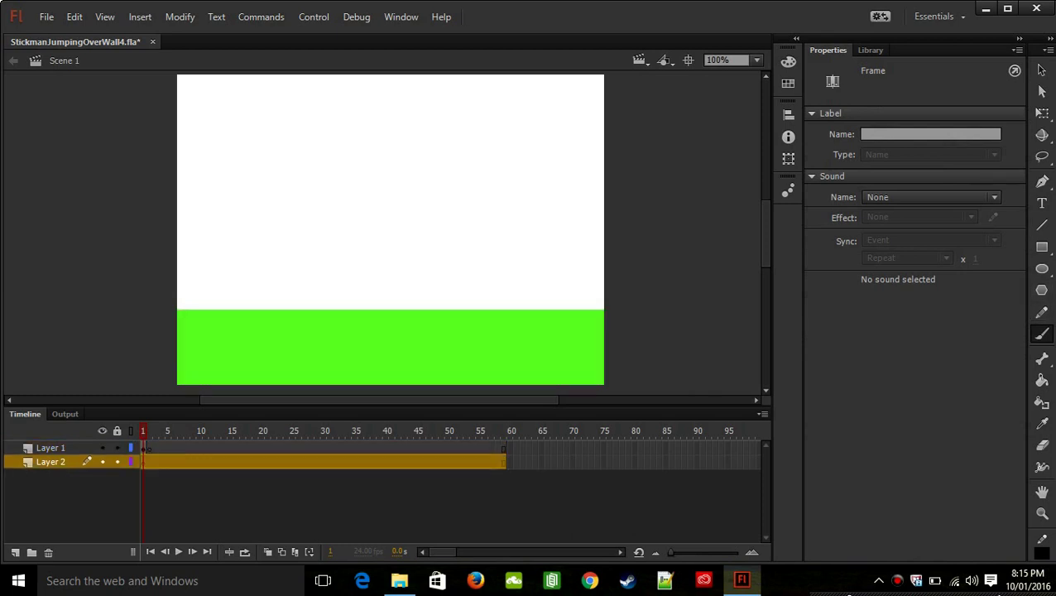
{"action": "left_click_drag", "start_coordinate": [503, 251], "coordinate": [493, 292]}
{"action": "key", "text": "ctrl+z"}
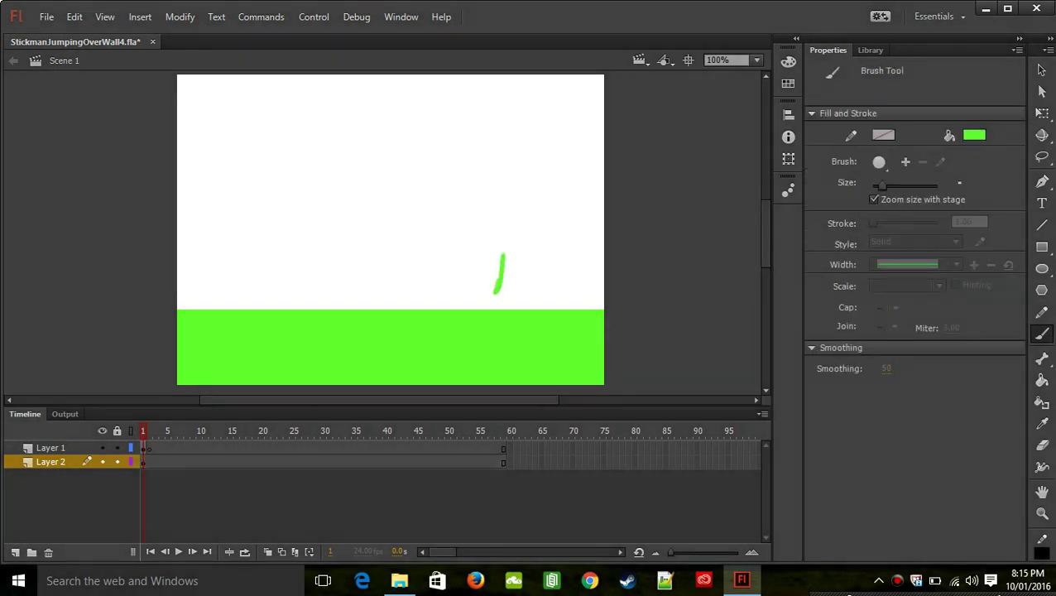
{"action": "left_click", "coordinate": [974, 135]}
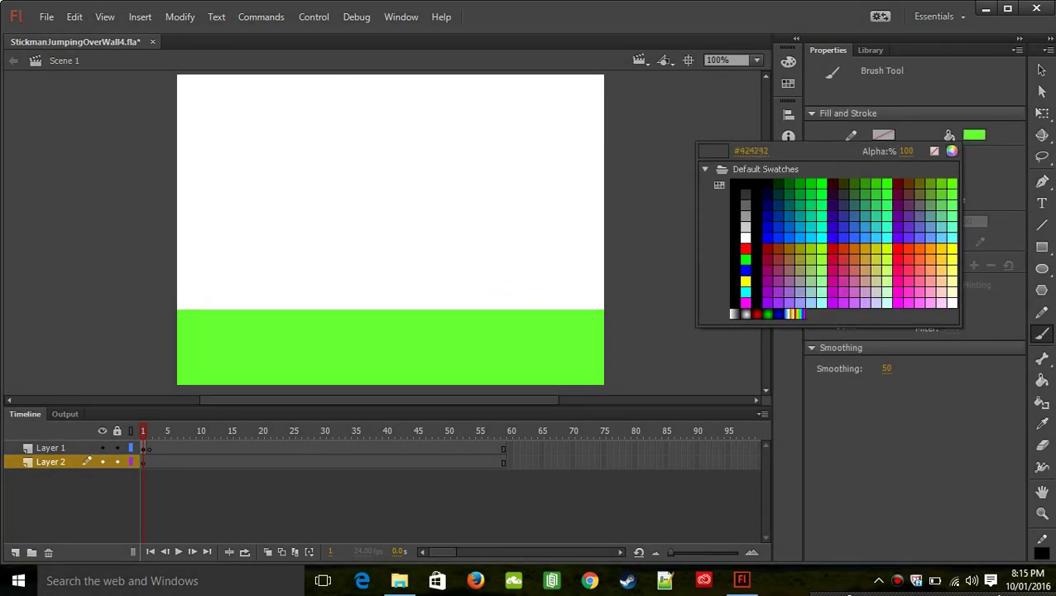
{"action": "left_click", "coordinate": [746, 184]}
{"action": "left_click_drag", "start_coordinate": [520, 230], "coordinate": [484, 325]}
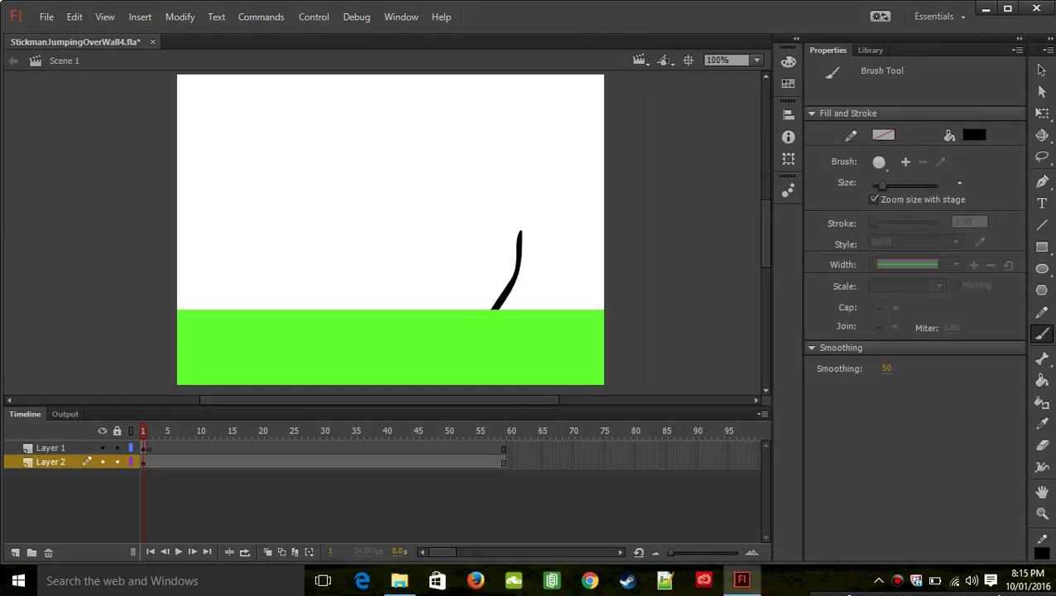
{"action": "key", "text": "ctrl+z"}
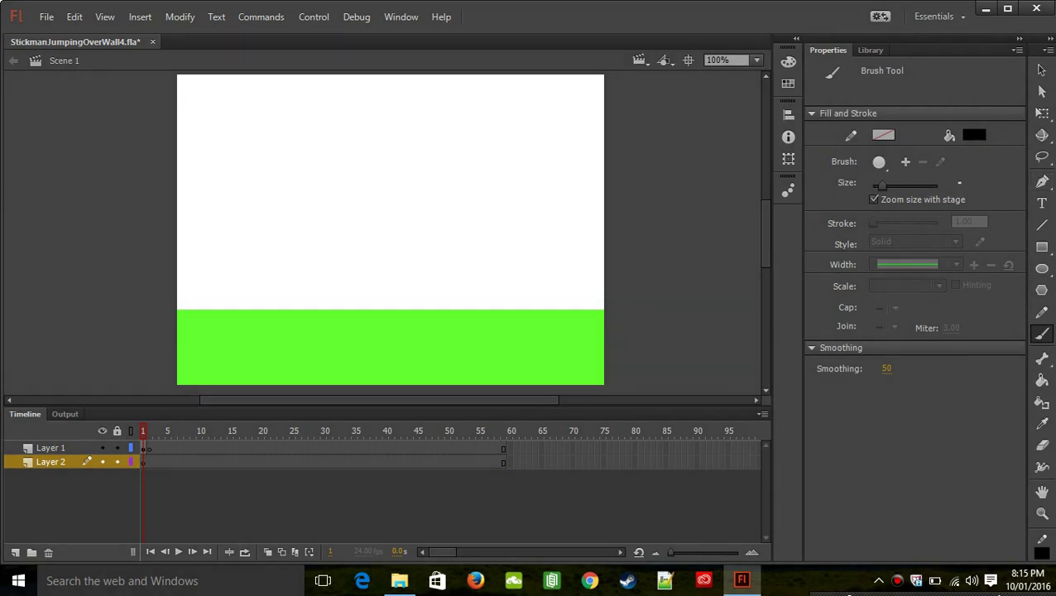
- Set the brush's fill colour to dark grey #333333
{"action": "left_click", "coordinate": [973, 135]}
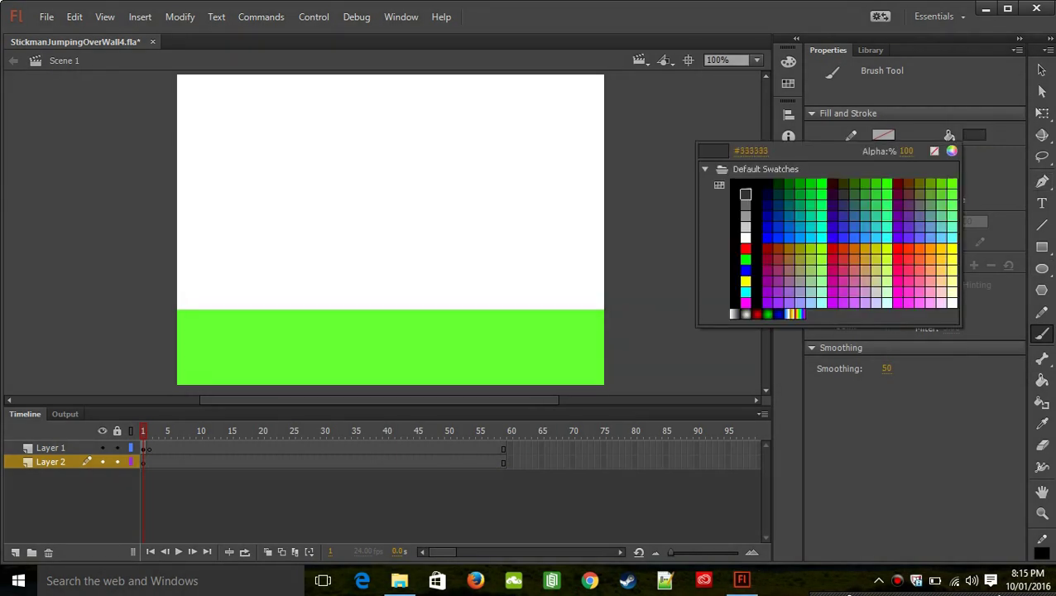
{"action": "left_click", "coordinate": [746, 194]}
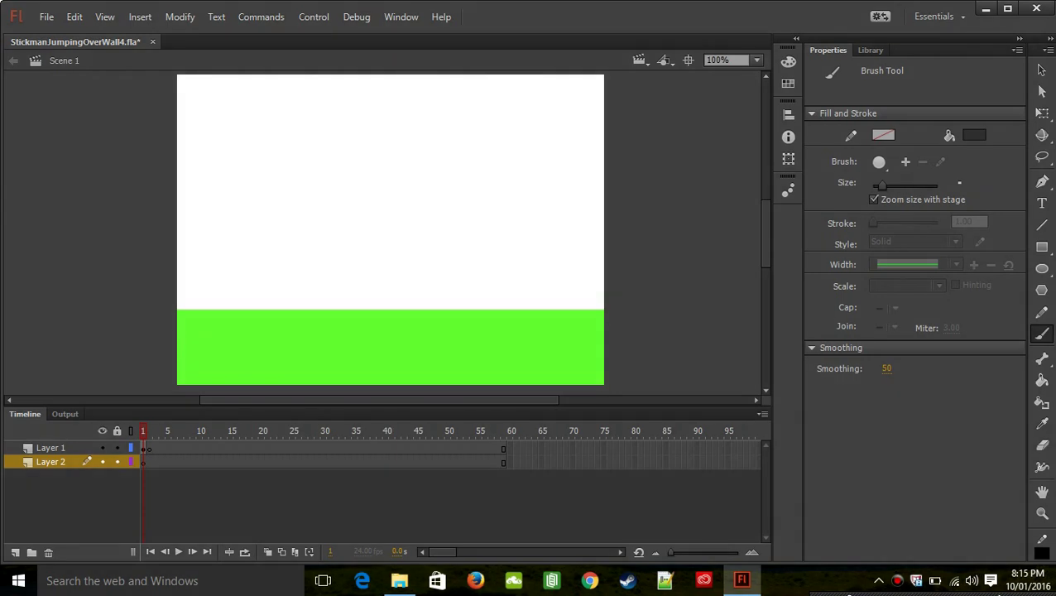
- Insert frames after Layer 1's first keyframe until the green ground extends through frame 59
{"action": "left_click", "coordinate": [143, 448]}
{"action": "left_click", "coordinate": [143, 463]}
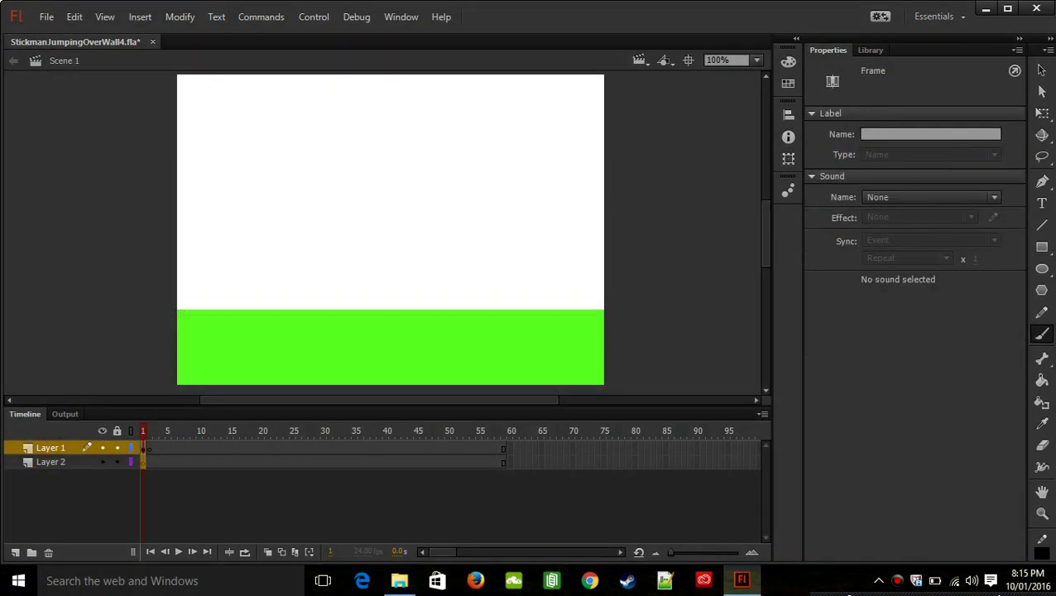
{"action": "left_click", "coordinate": [143, 461]}
{"action": "left_click", "coordinate": [143, 448]}
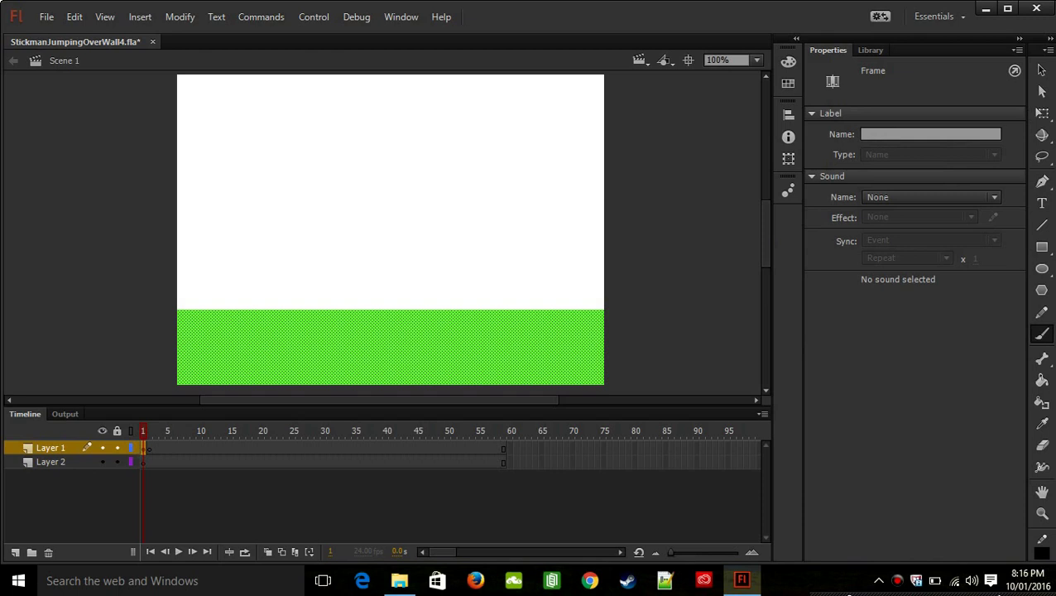
{"action": "key", "text": "F5"}
{"action": "key", "text": "F5"}
{"action": "key", "text": "F5"}
{"action": "key", "text": "F5"}
{"action": "key", "text": "F5"}
{"action": "key", "text": "F5"}
{"action": "key", "text": "F5"}
{"action": "key", "text": "F5"}
{"action": "key", "text": "F5"}
{"action": "key", "text": "F5"}
{"action": "key", "text": "F5"}
{"action": "key", "text": "F5"}
{"action": "key", "text": "F5"}
{"action": "key", "text": "F5"}
{"action": "key", "text": "F5"}
{"action": "key", "text": "F5"}
{"action": "key", "text": "F5"}
{"action": "key", "text": "F5"}
{"action": "key", "text": "F5"}
{"action": "key", "text": "F5"}
- Remove the surplus blank frames from 60 to 117 on Layer 1
{"action": "left_click_drag", "start_coordinate": [376, 448], "coordinate": [553, 448]}
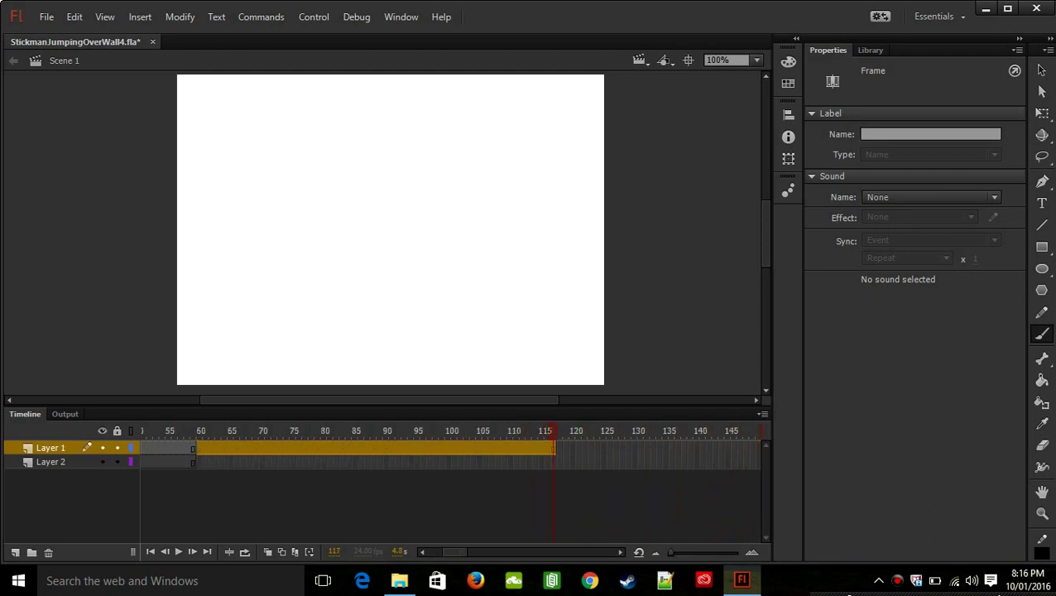
{"action": "key", "text": "F5"}
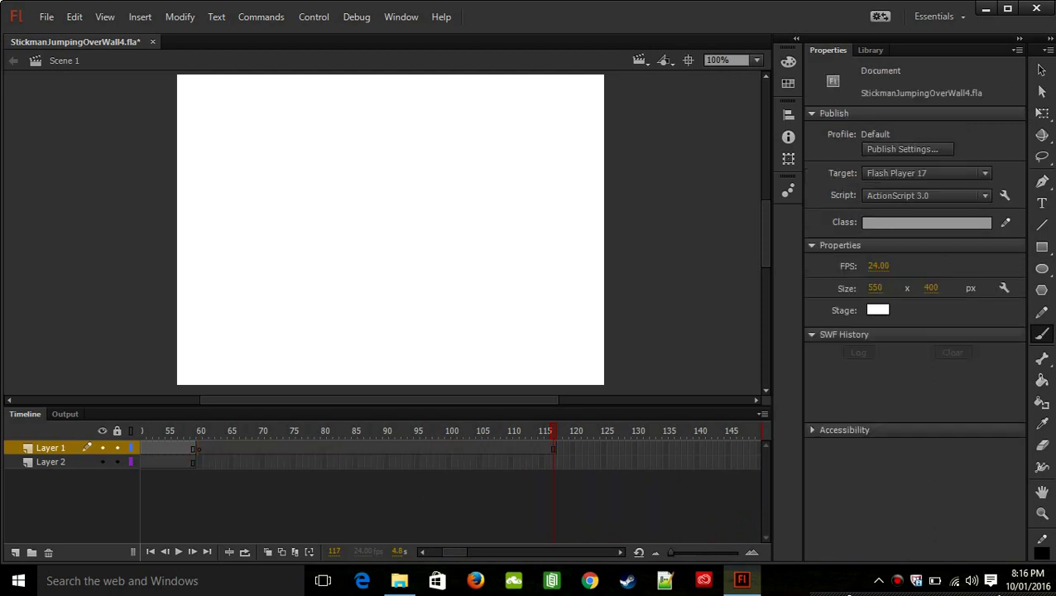
{"action": "left_click_drag", "start_coordinate": [196, 447], "coordinate": [549, 447]}
{"action": "right_click", "coordinate": [550, 447]}
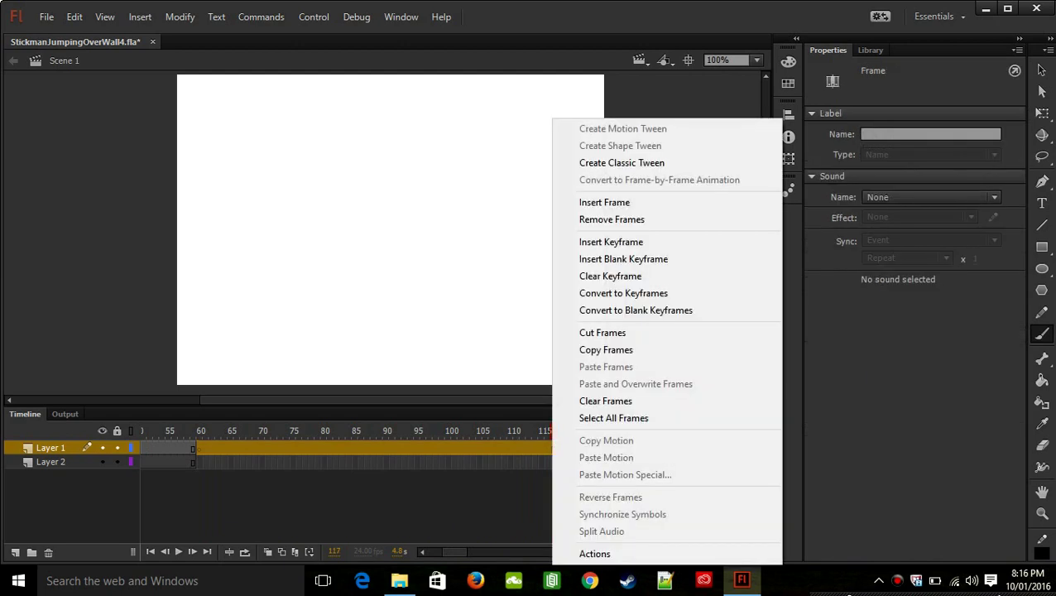
{"action": "left_click", "coordinate": [611, 220]}
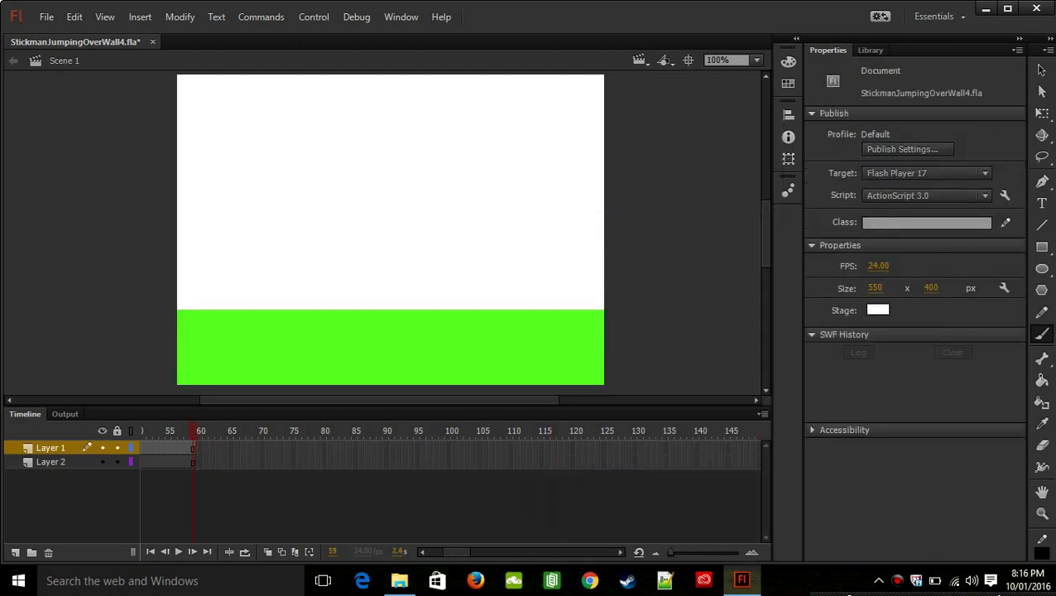
- Return the playhead to frame 1 and select Layer 2's first frame
{"action": "key", "text": "comma"}
{"action": "key", "text": "comma"}
{"action": "key", "text": "comma"}
{"action": "key", "text": "comma"}
{"action": "key", "text": "comma"}
{"action": "key", "text": "comma"}
{"action": "key", "text": "comma"}
{"action": "key", "text": "comma"}
{"action": "key", "text": "comma"}
{"action": "key", "text": "comma"}
{"action": "key", "text": "comma"}
{"action": "key", "text": "comma"}
{"action": "key", "text": "comma"}
{"action": "key", "text": "comma"}
{"action": "key", "text": "comma"}
{"action": "key", "text": "comma"}
{"action": "key", "text": "comma"}
{"action": "key", "text": "comma"}
{"action": "key", "text": "comma"}
{"action": "key", "text": "comma"}
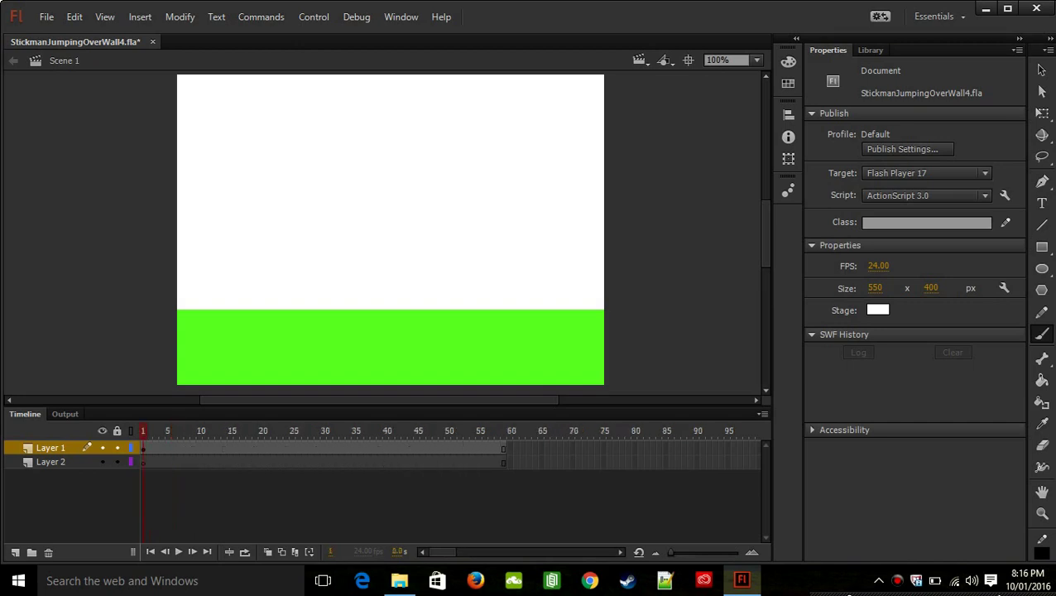
{"action": "left_click", "coordinate": [142, 461]}
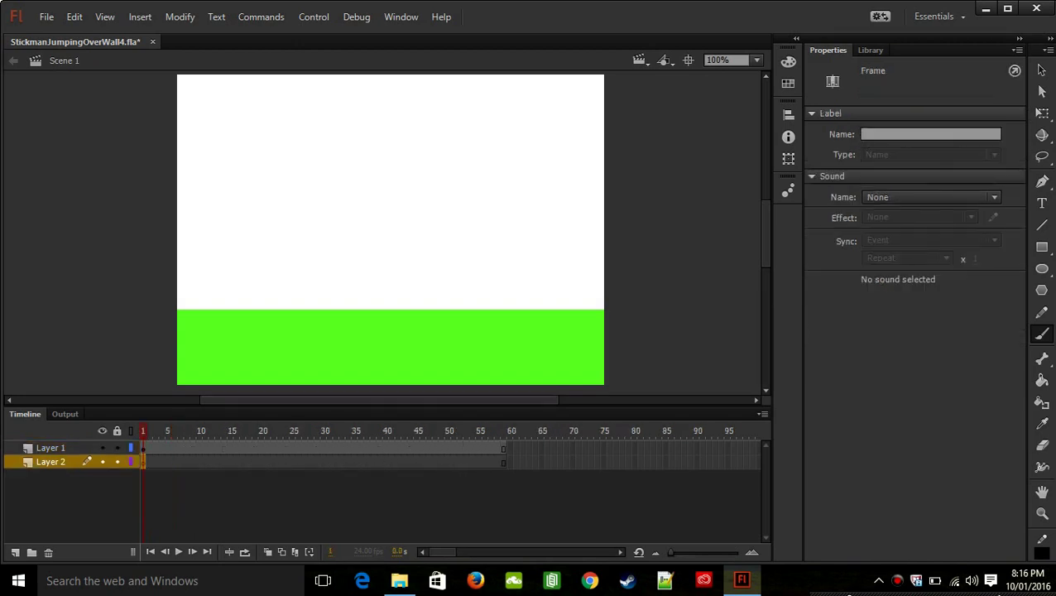
- Brush a narrow upright rectangular wall outline standing on the ground in Layer 2, and fill it with the same dark grey
{"action": "mouse_move", "coordinate": [488, 246]}
{"action": "left_mouse_down"}
{"action": "mouse_move", "coordinate": [492, 309]}
{"action": "mouse_move", "coordinate": [510, 308]}
{"action": "mouse_move", "coordinate": [519, 269]}
{"action": "mouse_move", "coordinate": [514, 244]}
{"action": "mouse_move", "coordinate": [479, 243]}
{"action": "mouse_move", "coordinate": [481, 308]}
{"action": "left_mouse_up"}
{"action": "key", "text": "ctrl+z"}
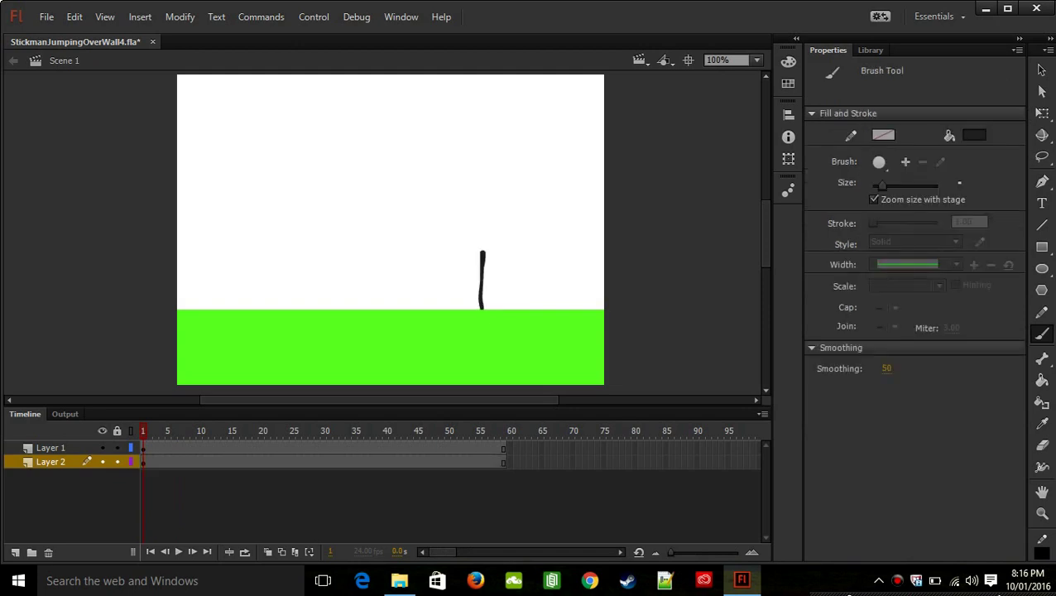
{"action": "mouse_move", "coordinate": [481, 250]}
{"action": "left_mouse_down"}
{"action": "mouse_move", "coordinate": [505, 253]}
{"action": "mouse_move", "coordinate": [503, 303]}
{"action": "mouse_move", "coordinate": [478, 307]}
{"action": "left_mouse_up"}
{"action": "mouse_move", "coordinate": [504, 251]}
{"action": "left_mouse_down"}
{"action": "mouse_move", "coordinate": [497, 311]}
{"action": "mouse_move", "coordinate": [477, 308]}
{"action": "left_mouse_up"}
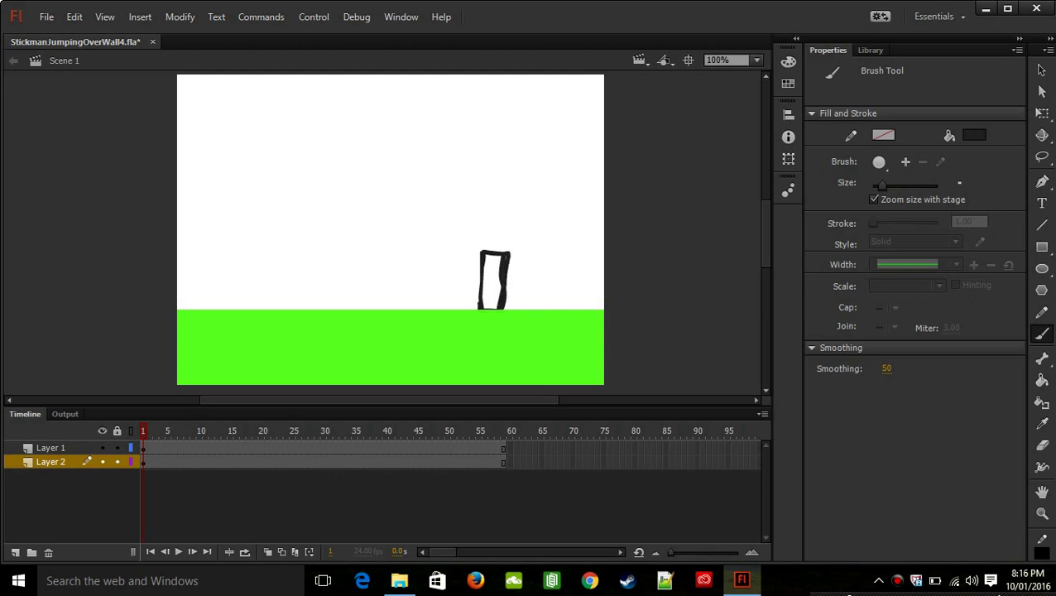
{"action": "left_click", "coordinate": [1042, 380]}
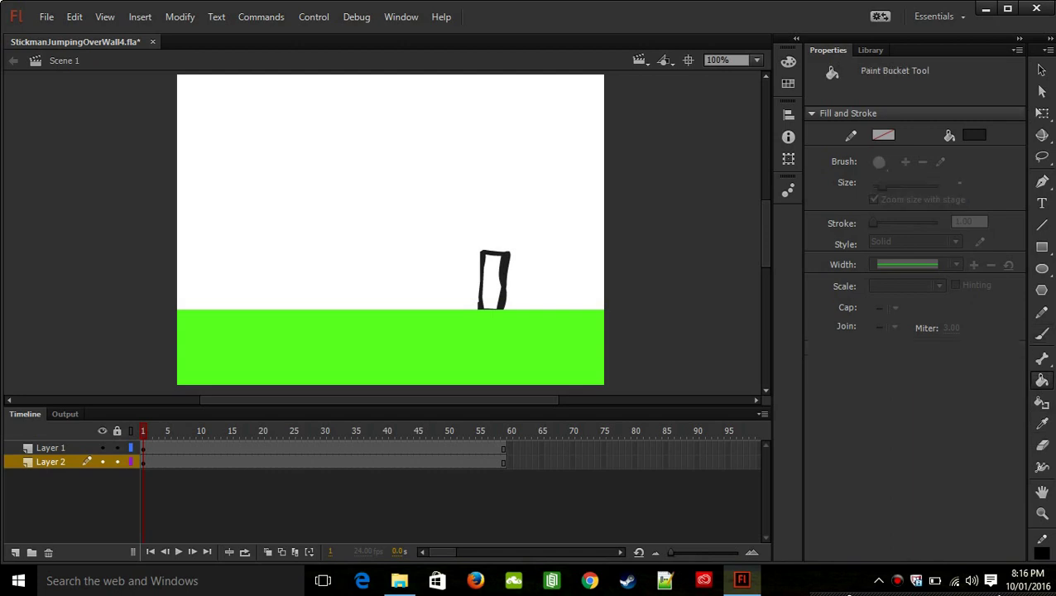
{"action": "left_click", "coordinate": [494, 280]}
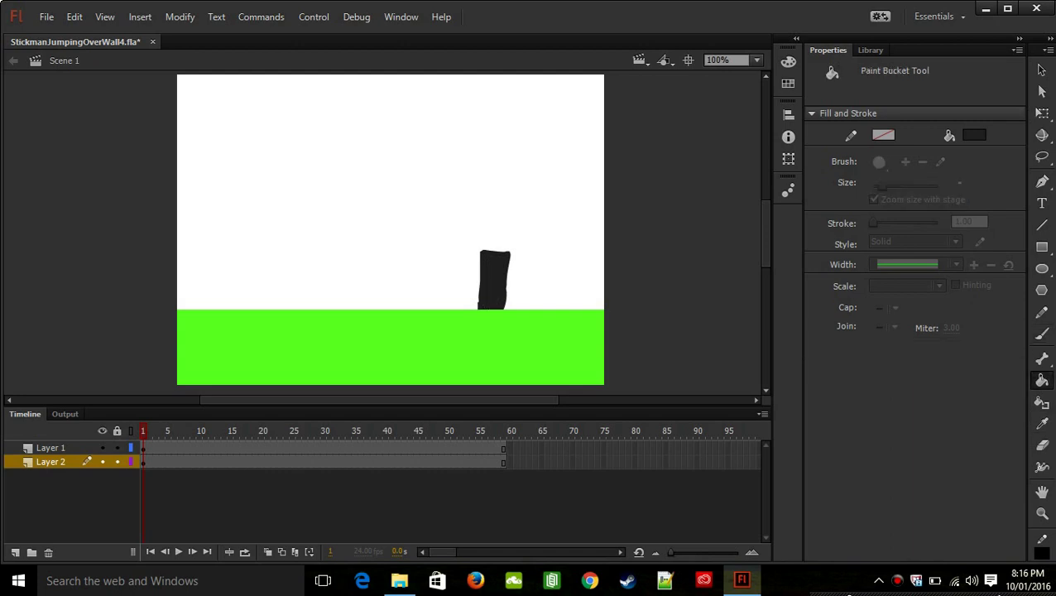
- Make the wall taller by brushing an extra outlined section on its top and filling it dark grey
{"action": "left_click", "coordinate": [1042, 334]}
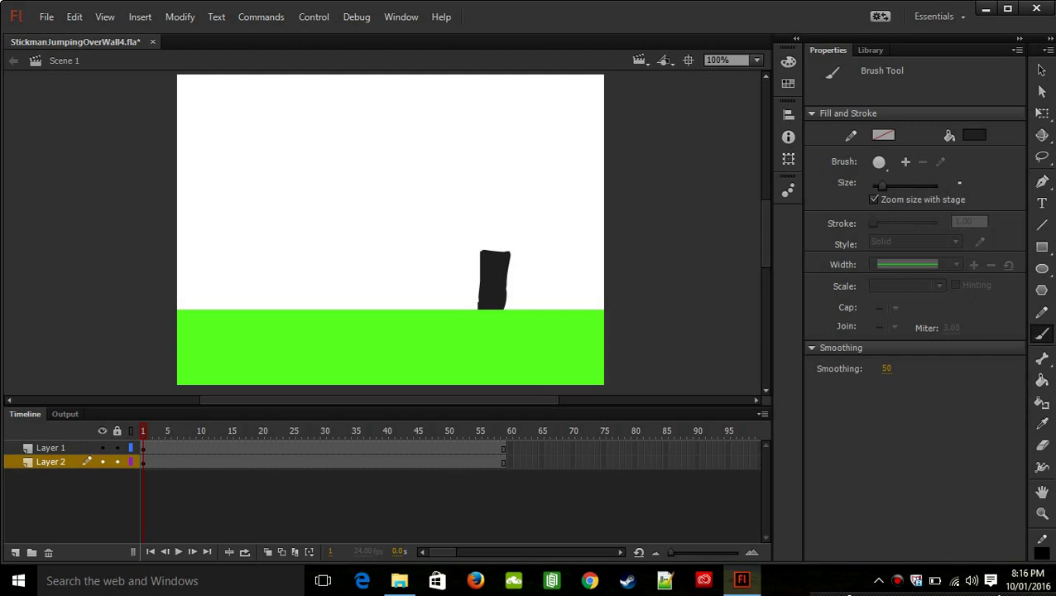
{"action": "mouse_move", "coordinate": [478, 256]}
{"action": "left_mouse_down"}
{"action": "mouse_move", "coordinate": [479, 226]}
{"action": "mouse_move", "coordinate": [497, 221]}
{"action": "mouse_move", "coordinate": [509, 227]}
{"action": "mouse_move", "coordinate": [507, 251]}
{"action": "left_mouse_up"}
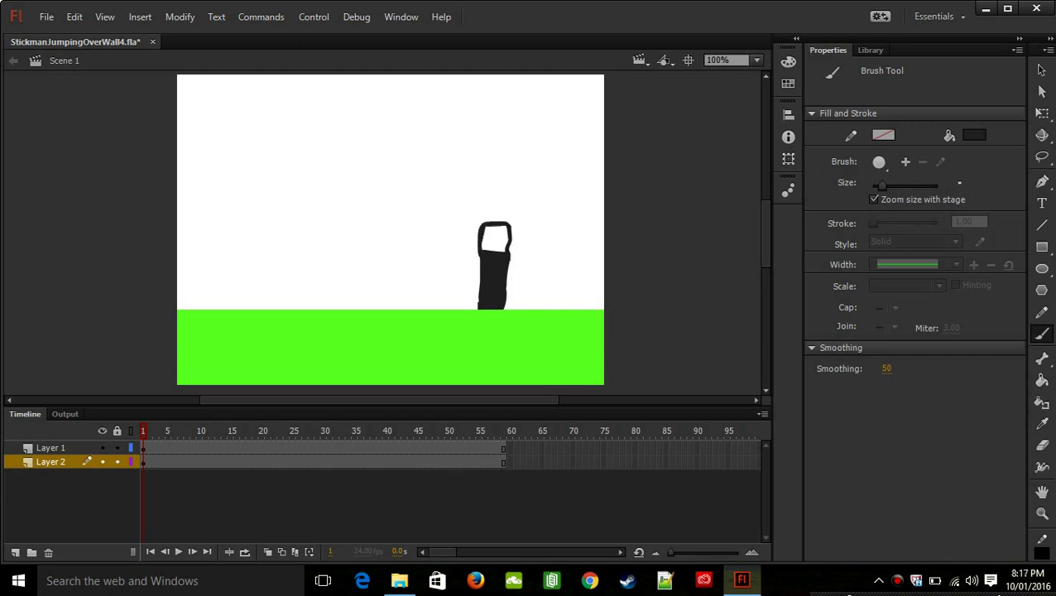
{"action": "key", "text": "ctrl+z"}
{"action": "mouse_move", "coordinate": [482, 252]}
{"action": "left_mouse_down"}
{"action": "mouse_move", "coordinate": [488, 220]}
{"action": "mouse_move", "coordinate": [505, 225]}
{"action": "mouse_move", "coordinate": [505, 251]}
{"action": "left_mouse_up"}
{"action": "key", "text": "k"}
{"action": "left_click", "coordinate": [496, 238]}
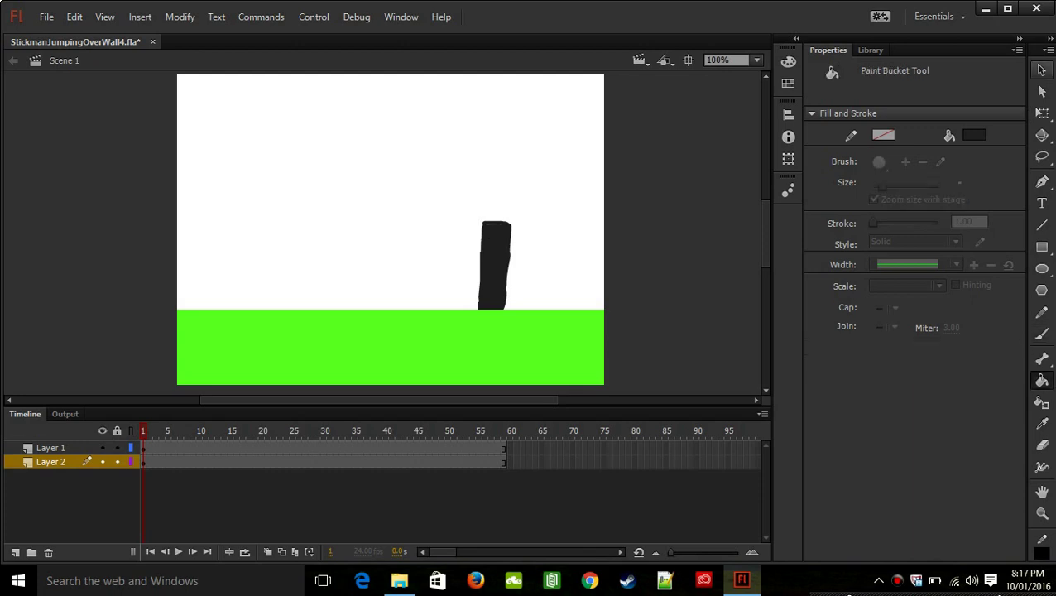
- Even out the wall's lower right edge, brushing dark grey into the notch just above the ground
{"action": "left_click", "coordinate": [1042, 69]}
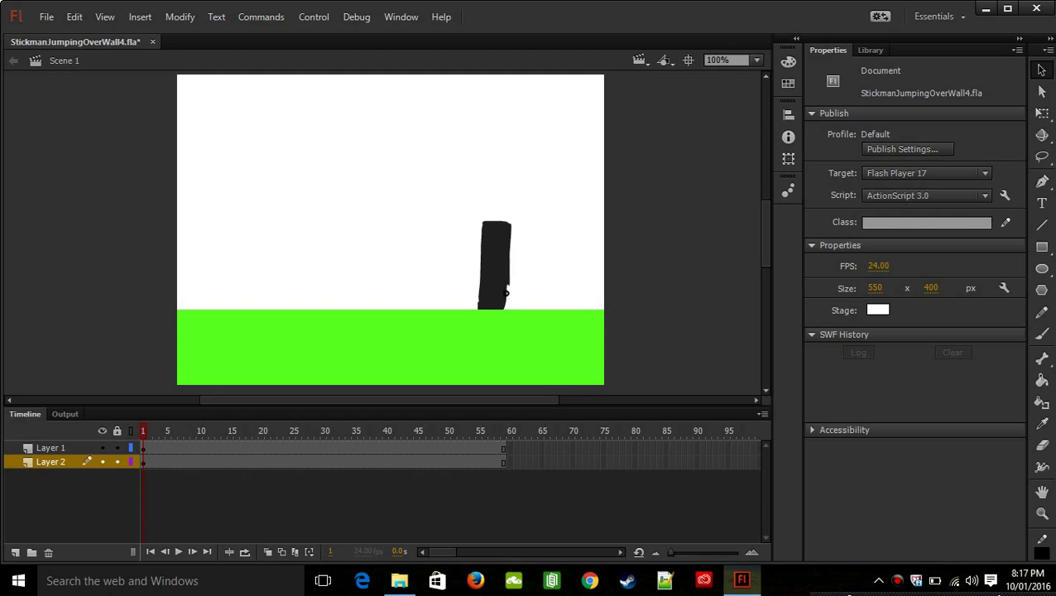
{"action": "left_click_drag", "start_coordinate": [505, 307], "coordinate": [500, 311]}
{"action": "key", "text": "b"}
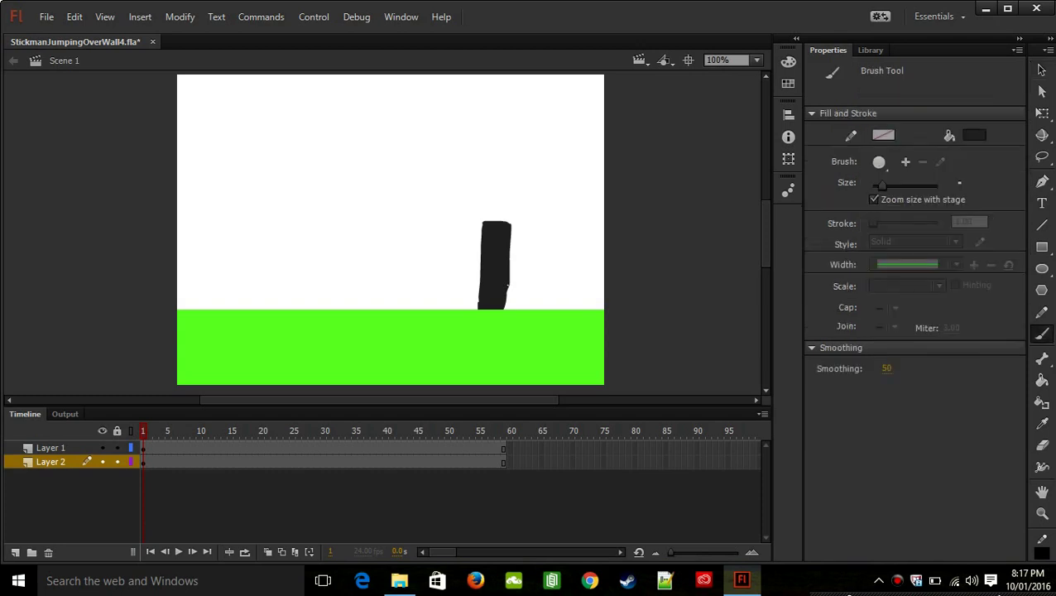
{"action": "left_click_drag", "start_coordinate": [509, 285], "coordinate": [508, 306]}
- Add a new layer above Layer 2 and delete the stray brush dot above the ground, well away from the wall
{"action": "left_click", "coordinate": [15, 552]}
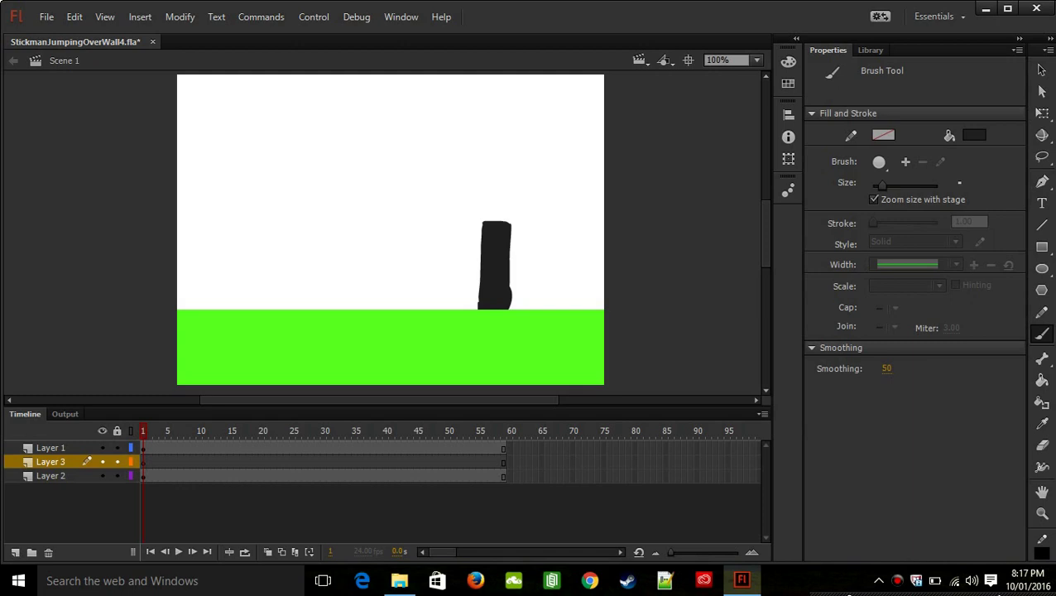
{"action": "mouse_move", "coordinate": [215, 250]}
{"action": "left_mouse_down"}
{"action": "mouse_move", "coordinate": [206, 235]}
{"action": "mouse_move", "coordinate": [233, 245]}
{"action": "mouse_move", "coordinate": [214, 253]}
{"action": "left_mouse_up"}
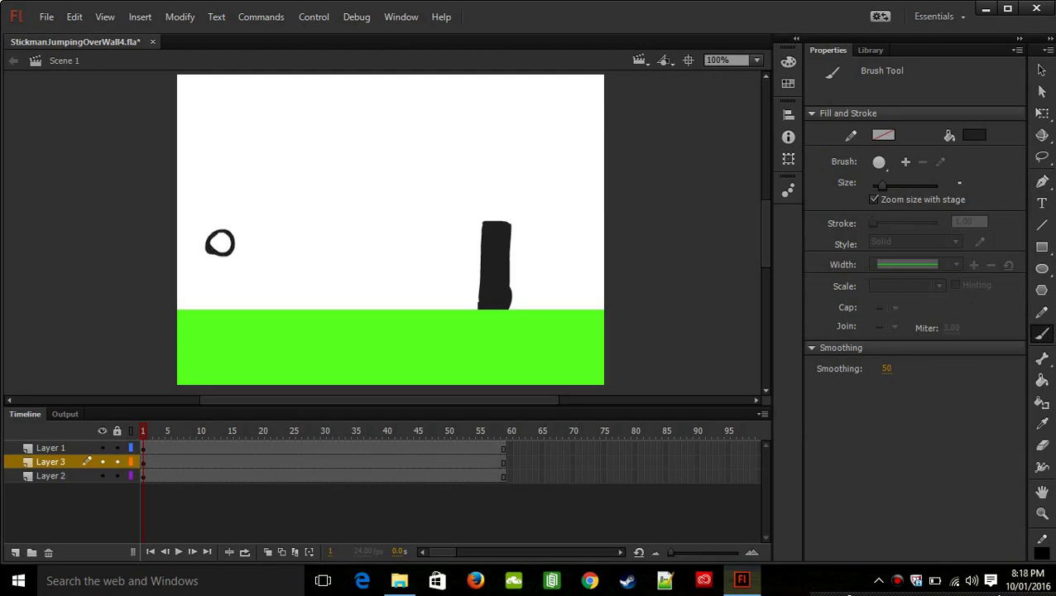
{"action": "key", "text": "ctrl+z"}
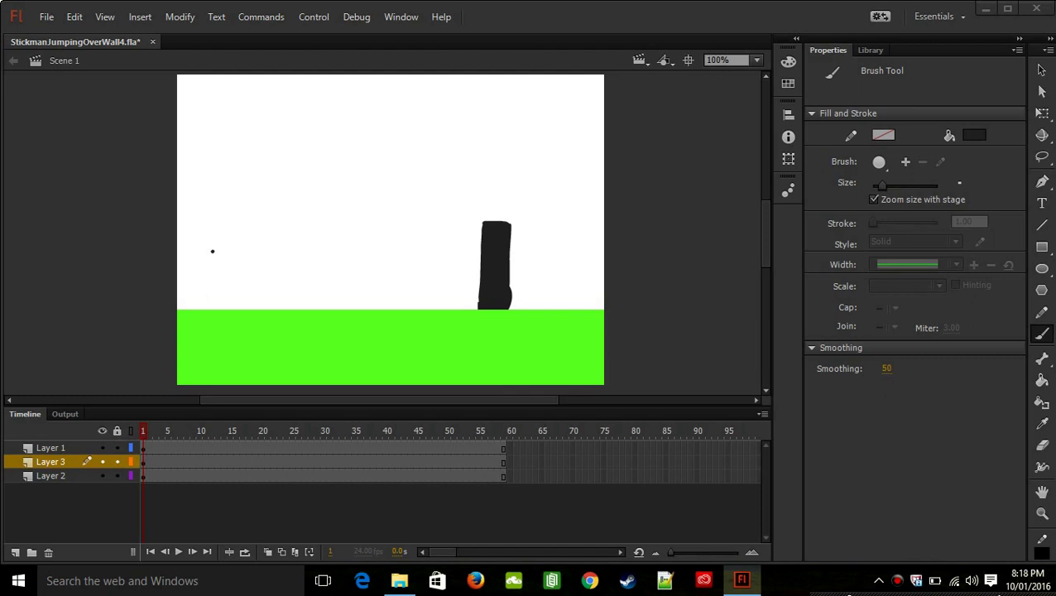
{"action": "left_click", "coordinate": [50, 462]}
{"action": "key", "text": "Escape"}
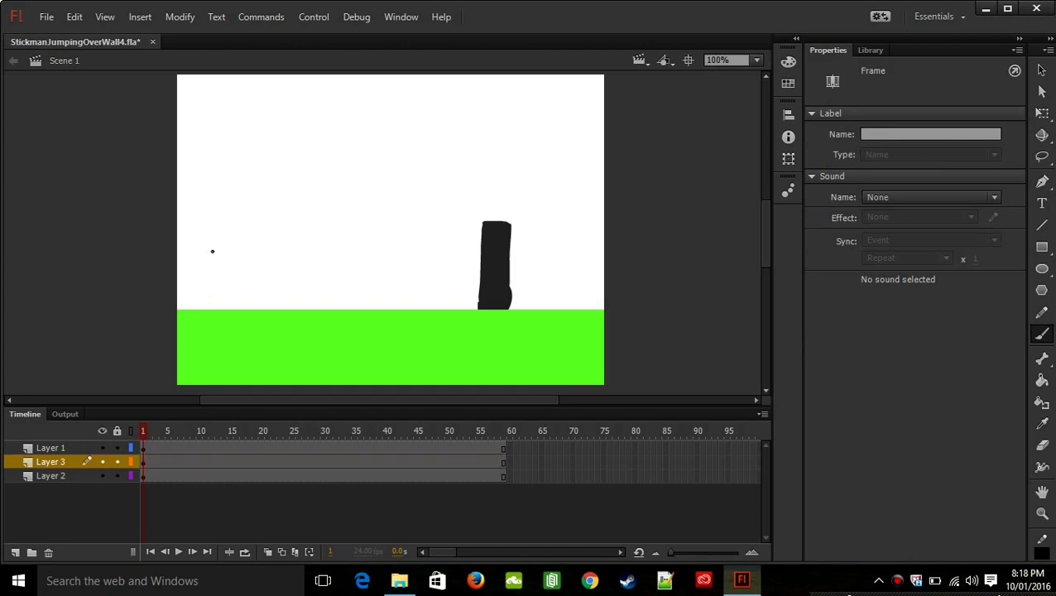
{"action": "left_click", "coordinate": [1042, 70]}
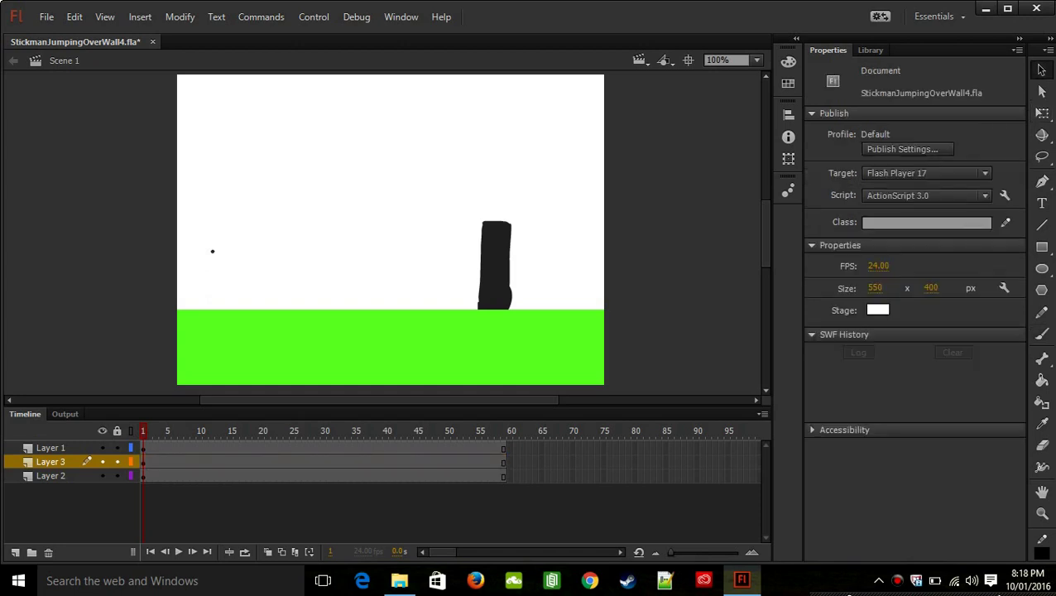
{"action": "left_click", "coordinate": [213, 251]}
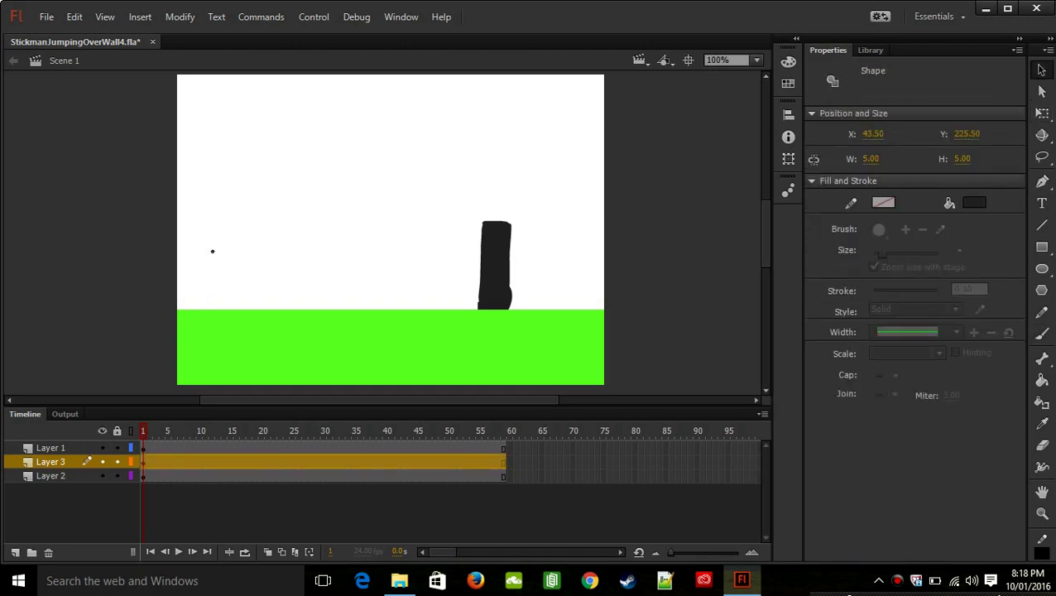
{"action": "key", "text": "Delete"}
{"action": "key", "text": "b"}
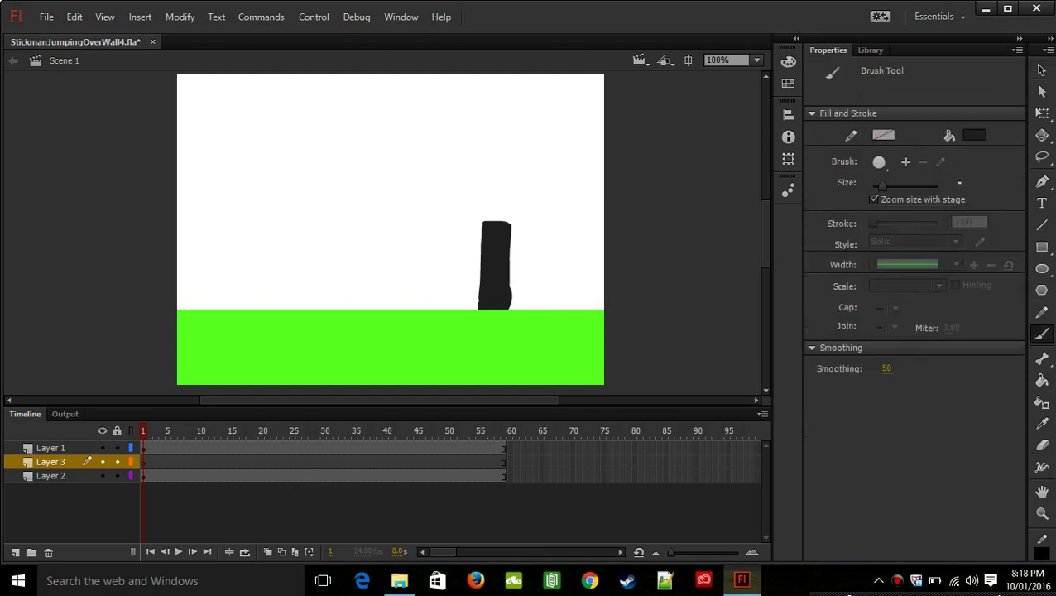
- Brush a round outline for the stickman's head on Layer 3, well to the left of the wall
{"action": "mouse_move", "coordinate": [210, 252]}
{"action": "left_mouse_down"}
{"action": "mouse_move", "coordinate": [205, 230]}
{"action": "mouse_move", "coordinate": [226, 247]}
{"action": "mouse_move", "coordinate": [208, 255]}
{"action": "mouse_move", "coordinate": [207, 225]}
{"action": "mouse_move", "coordinate": [229, 202]}
{"action": "mouse_move", "coordinate": [240, 235]}
{"action": "mouse_move", "coordinate": [210, 225]}
{"action": "mouse_move", "coordinate": [212, 212]}
{"action": "mouse_move", "coordinate": [238, 219]}
{"action": "mouse_move", "coordinate": [217, 241]}
{"action": "mouse_move", "coordinate": [220, 208]}
{"action": "mouse_move", "coordinate": [218, 240]}
{"action": "mouse_move", "coordinate": [211, 233]}
{"action": "mouse_move", "coordinate": [258, 213]}
{"action": "mouse_move", "coordinate": [248, 238]}
{"action": "mouse_move", "coordinate": [226, 233]}
{"action": "left_mouse_up"}
{"action": "key", "text": "ctrl+z"}
{"action": "key", "text": "ctrl+z"}
{"action": "key", "text": "ctrl+z"}
{"action": "key", "text": "ctrl+z"}
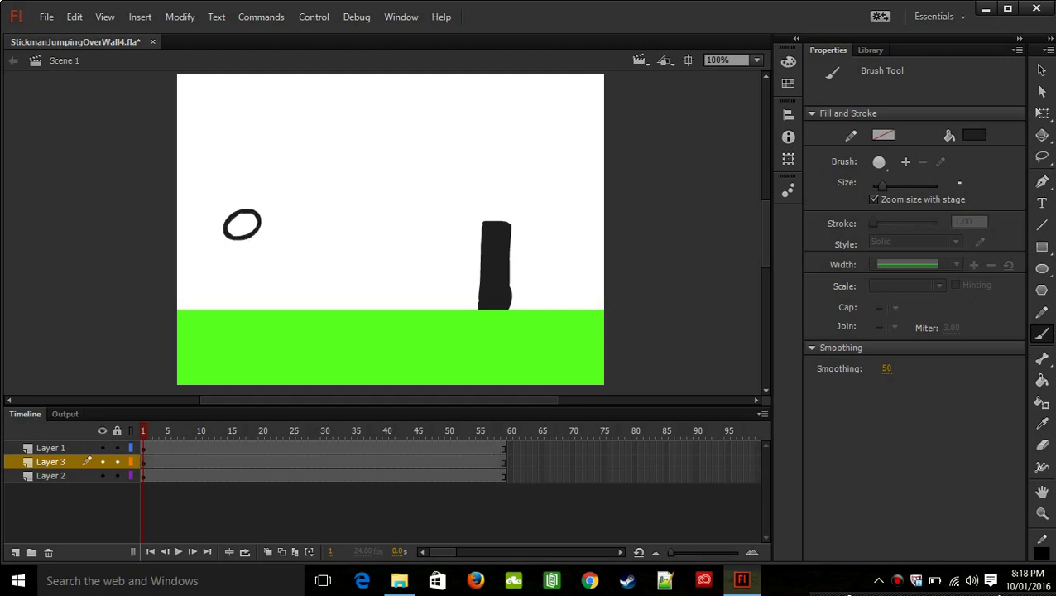
{"action": "key", "text": "ctrl+z"}
{"action": "mouse_move", "coordinate": [234, 237]}
{"action": "left_mouse_down"}
{"action": "mouse_move", "coordinate": [225, 213]}
{"action": "mouse_move", "coordinate": [253, 204]}
{"action": "mouse_move", "coordinate": [257, 226]}
{"action": "mouse_move", "coordinate": [245, 241]}
{"action": "mouse_move", "coordinate": [230, 236]}
{"action": "left_mouse_up"}
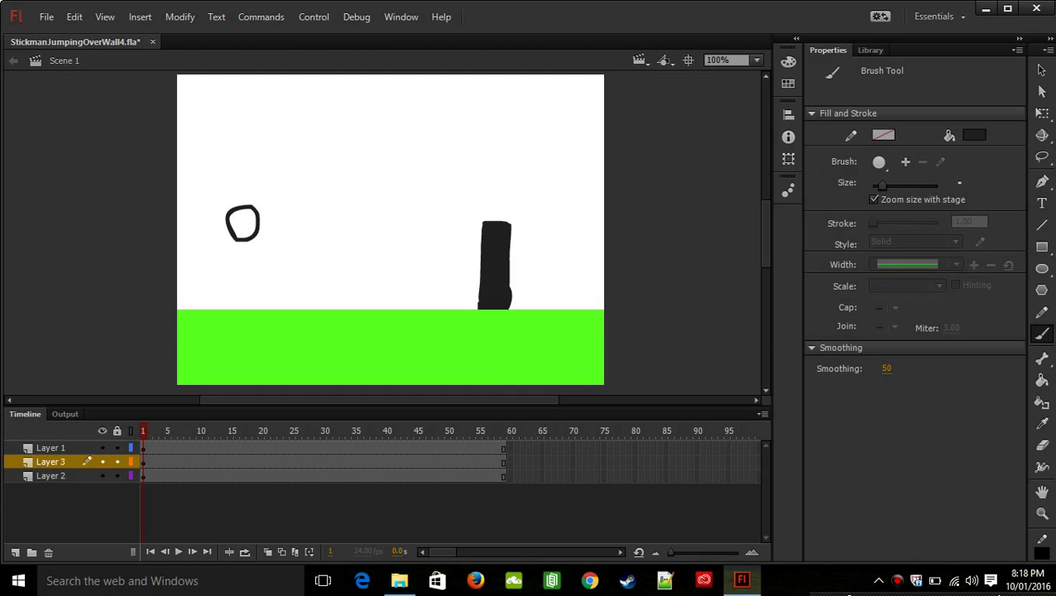
- Brush the stickman's torso below the head, two legs reaching the ground, and two slightly bent arms
{"action": "left_click_drag", "start_coordinate": [242, 242], "coordinate": [232, 294]}
{"action": "key", "text": "ctrl+z"}
{"action": "mouse_move", "coordinate": [242, 242]}
{"action": "left_mouse_down"}
{"action": "mouse_move", "coordinate": [228, 273]}
{"action": "mouse_move", "coordinate": [239, 253]}
{"action": "mouse_move", "coordinate": [223, 300]}
{"action": "mouse_move", "coordinate": [236, 271]}
{"action": "mouse_move", "coordinate": [238, 287]}
{"action": "mouse_move", "coordinate": [222, 305]}
{"action": "mouse_move", "coordinate": [236, 271]}
{"action": "mouse_move", "coordinate": [219, 308]}
{"action": "left_mouse_up"}
{"action": "key", "text": "ctrl+z"}
{"action": "key", "text": "ctrl+z"}
{"action": "key", "text": "ctrl+z"}
{"action": "mouse_move", "coordinate": [238, 270]}
{"action": "left_mouse_down"}
{"action": "mouse_move", "coordinate": [253, 285]}
{"action": "mouse_move", "coordinate": [243, 308]}
{"action": "left_mouse_up"}
{"action": "key", "text": "ctrl+z"}
{"action": "key", "text": "ctrl+z"}
{"action": "left_click_drag", "start_coordinate": [238, 269], "coordinate": [222, 309]}
{"action": "left_click_drag", "start_coordinate": [238, 269], "coordinate": [243, 309]}
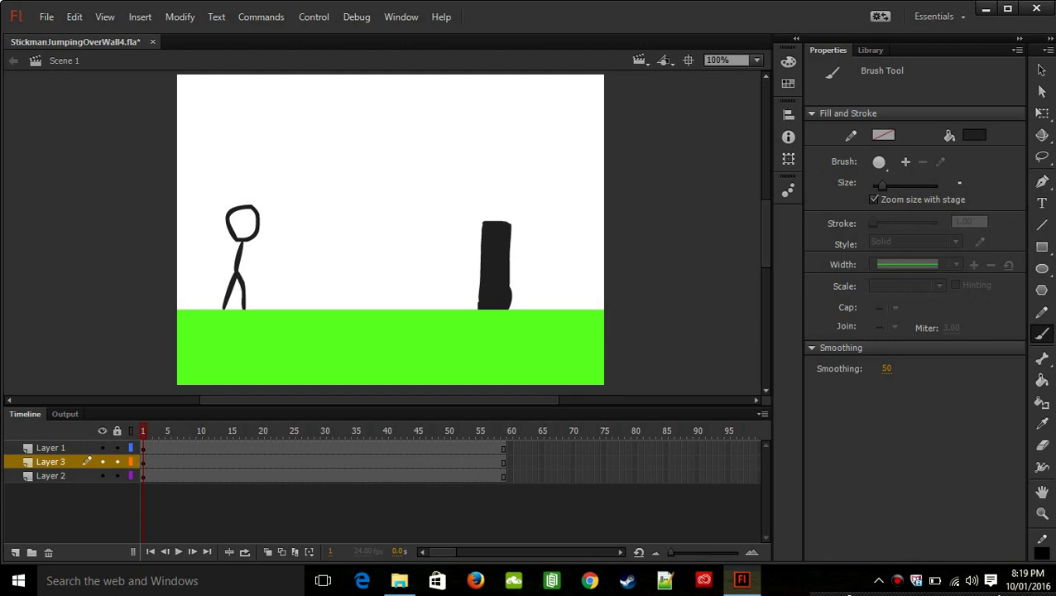
{"action": "mouse_move", "coordinate": [239, 244]}
{"action": "left_mouse_down"}
{"action": "mouse_move", "coordinate": [225, 271]}
{"action": "mouse_move", "coordinate": [246, 250]}
{"action": "mouse_move", "coordinate": [250, 275]}
{"action": "left_mouse_up"}
- Insert a blank keyframe at frame 4 of Layer 3 and turn on onion skinning
{"action": "left_click", "coordinate": [149, 462]}
{"action": "left_click", "coordinate": [156, 462]}
{"action": "key", "text": "F6"}
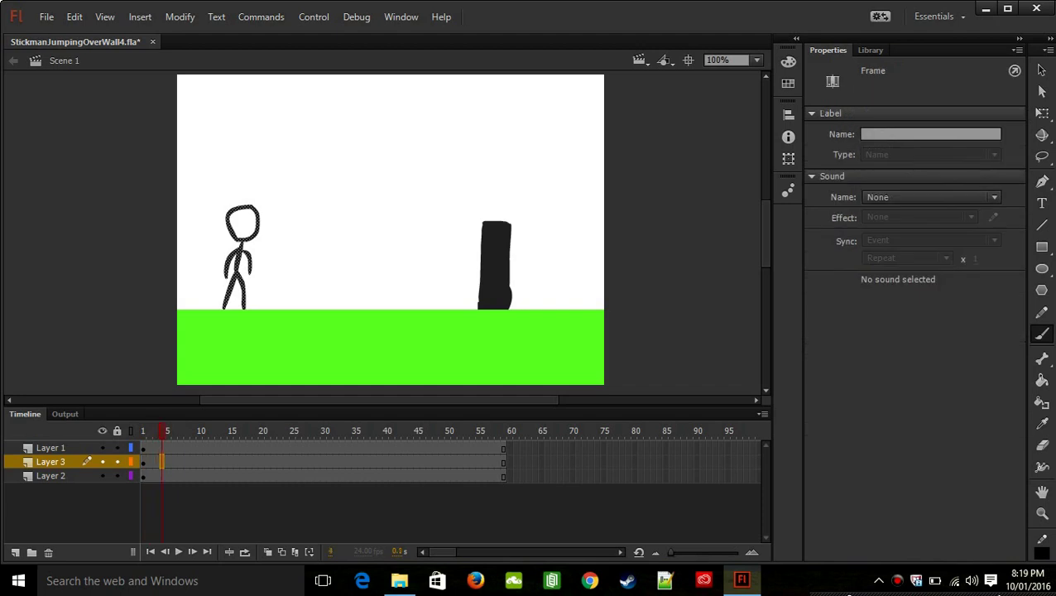
{"action": "key", "text": "F7"}
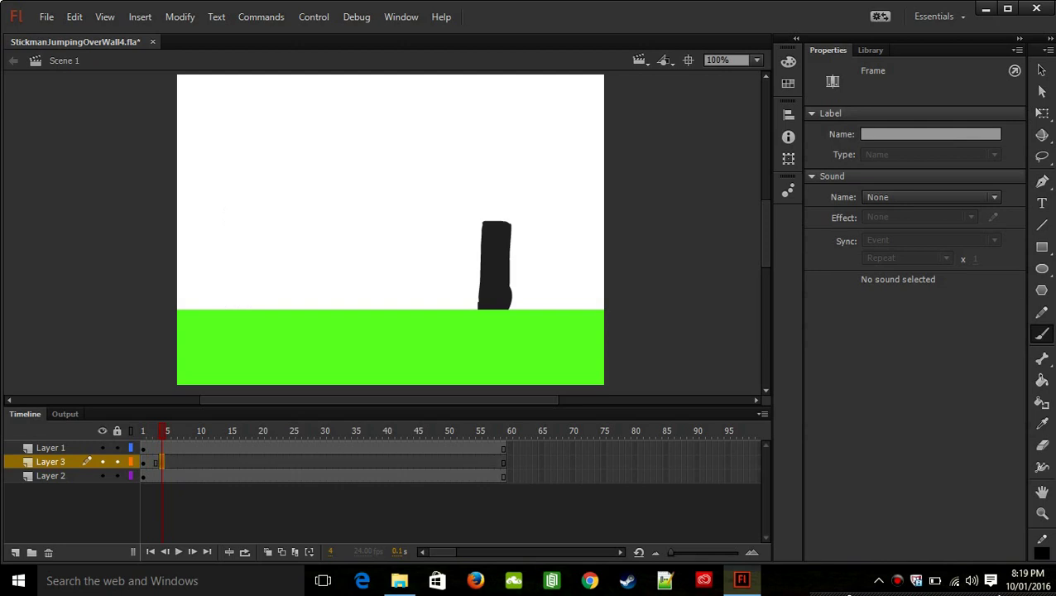
{"action": "left_click", "coordinate": [268, 552]}
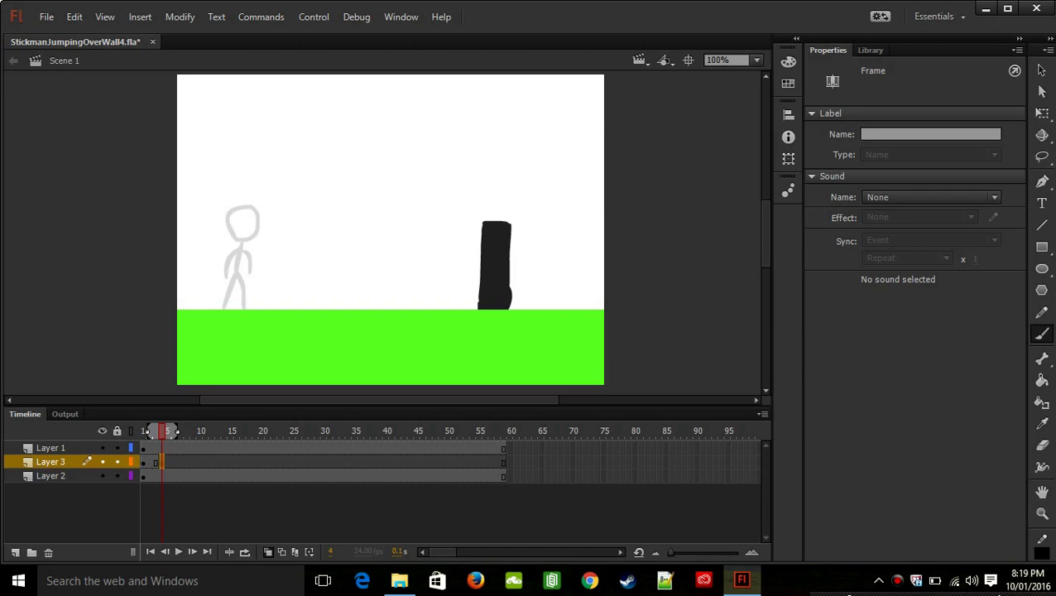
{"action": "left_click_drag", "start_coordinate": [148, 431], "coordinate": [148, 432]}
- On frame 4, brush the stickman's head and torso over the onion skin, with a straight back leg and a raised, bent front leg
{"action": "mouse_move", "coordinate": [241, 238]}
{"action": "left_mouse_down"}
{"action": "mouse_move", "coordinate": [223, 221]}
{"action": "mouse_move", "coordinate": [236, 206]}
{"action": "mouse_move", "coordinate": [257, 216]}
{"action": "mouse_move", "coordinate": [237, 240]}
{"action": "mouse_move", "coordinate": [234, 274]}
{"action": "left_mouse_up"}
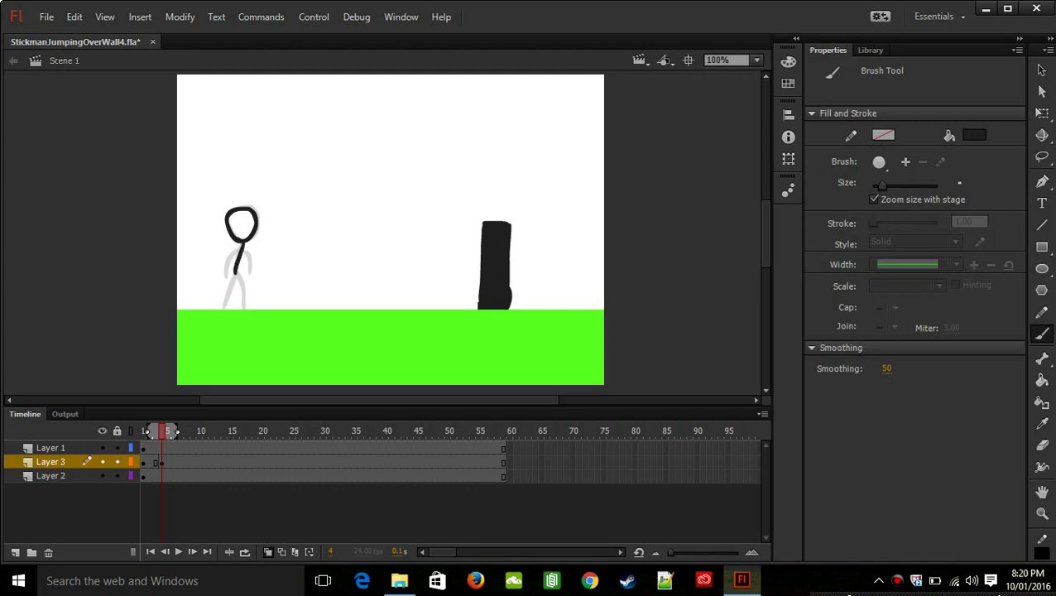
{"action": "left_click_drag", "start_coordinate": [235, 272], "coordinate": [226, 309]}
{"action": "key", "text": "ctrl+z"}
{"action": "left_click_drag", "start_coordinate": [237, 270], "coordinate": [222, 309]}
{"action": "left_click_drag", "start_coordinate": [240, 266], "coordinate": [246, 310]}
{"action": "key", "text": "ctrl+z"}
{"action": "left_click_drag", "start_coordinate": [238, 264], "coordinate": [244, 293]}
- Brush the frame 4 stickman's arms bent at the elbow, with the front forearm reaching forward, undoing unsatisfactory strokes
{"action": "mouse_move", "coordinate": [241, 246]}
{"action": "left_mouse_down"}
{"action": "mouse_move", "coordinate": [235, 260]}
{"action": "mouse_move", "coordinate": [259, 247]}
{"action": "mouse_move", "coordinate": [231, 251]}
{"action": "mouse_move", "coordinate": [253, 256]}
{"action": "left_mouse_up"}
{"action": "key", "text": "ctrl+z"}
{"action": "key", "text": "ctrl+z"}
{"action": "key", "text": "ctrl+z"}
{"action": "key", "text": "ctrl+z"}
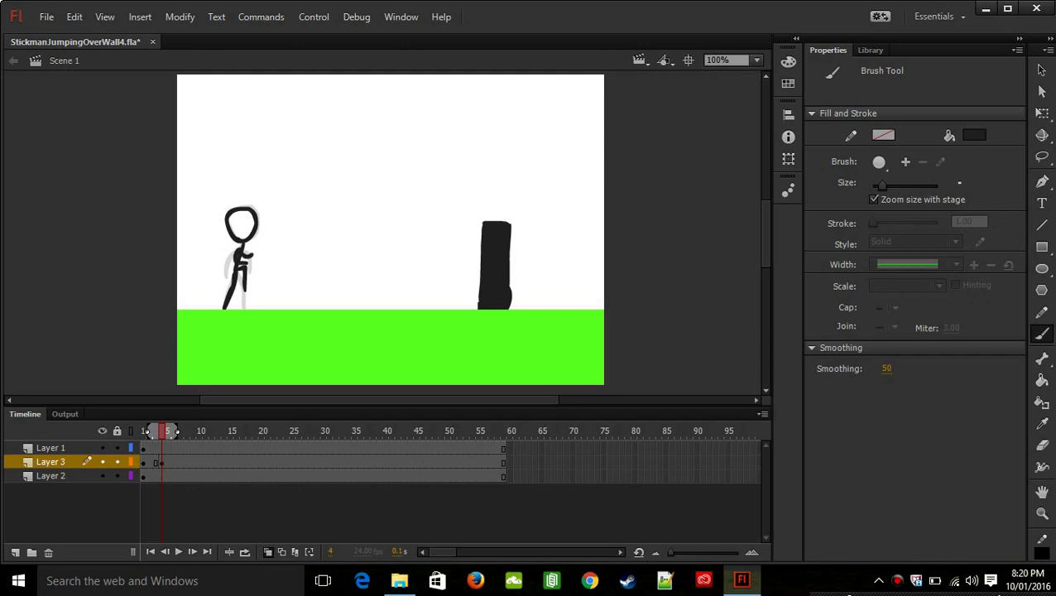
{"action": "key", "text": "ctrl+z"}
{"action": "key", "text": "ctrl+z"}
{"action": "key", "text": "ctrl+z"}
{"action": "mouse_move", "coordinate": [241, 243]}
{"action": "left_mouse_down"}
{"action": "mouse_move", "coordinate": [227, 257]}
{"action": "mouse_move", "coordinate": [246, 263]}
{"action": "left_mouse_up"}
{"action": "key", "text": "ctrl+z"}
{"action": "mouse_move", "coordinate": [240, 243]}
{"action": "left_mouse_down"}
{"action": "mouse_move", "coordinate": [228, 257]}
{"action": "mouse_move", "coordinate": [248, 263]}
{"action": "left_mouse_up"}
{"action": "key", "text": "ctrl+z"}
{"action": "mouse_move", "coordinate": [240, 243]}
{"action": "left_mouse_down"}
{"action": "mouse_move", "coordinate": [230, 257]}
{"action": "mouse_move", "coordinate": [248, 260]}
{"action": "left_mouse_up"}
{"action": "key", "text": "ctrl+z"}
{"action": "left_click_drag", "start_coordinate": [241, 251], "coordinate": [255, 257]}
{"action": "key", "text": "ctrl+z"}
{"action": "key", "text": "ctrl+z"}
- Insert a blank keyframe at frame 7 of Layer 3
{"action": "left_click", "coordinate": [168, 463]}
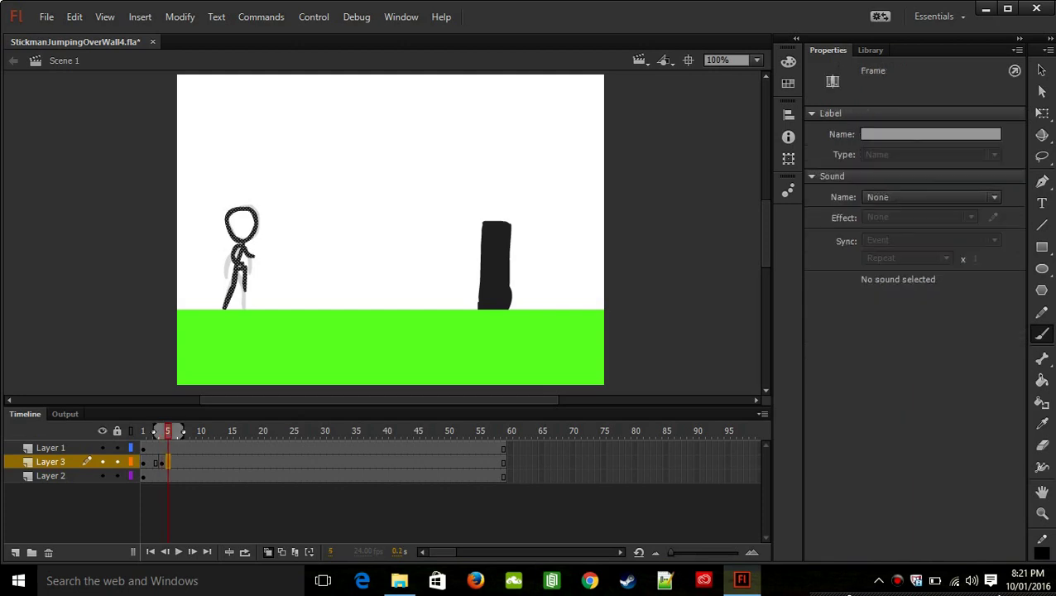
{"action": "left_click", "coordinate": [175, 463]}
{"action": "left_click", "coordinate": [180, 463]}
{"action": "key", "text": "Delete"}
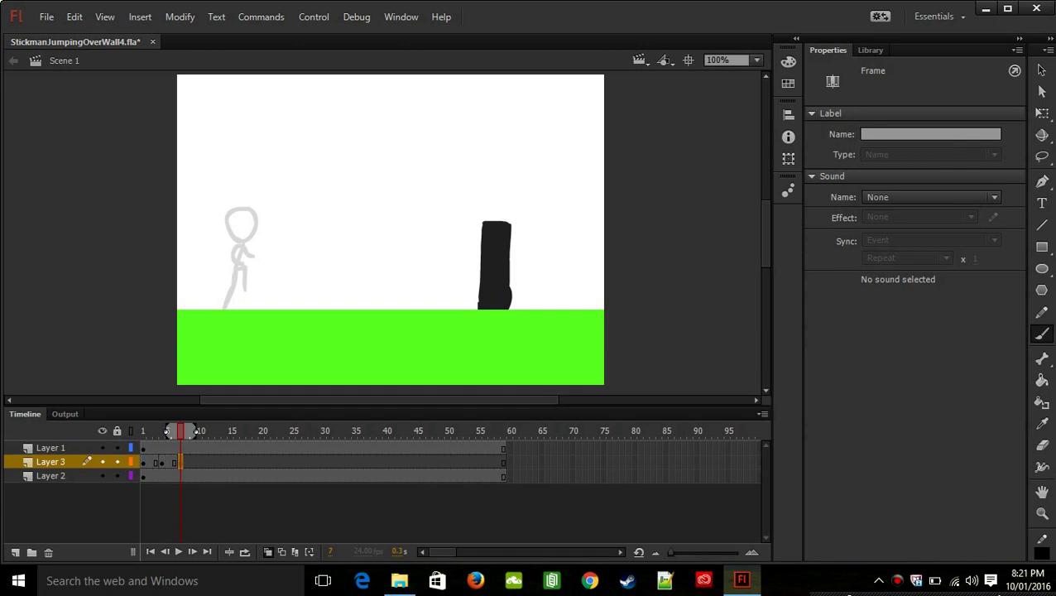
{"action": "mouse_move", "coordinate": [174, 209]}
{"action": "left_mouse_down"}
{"action": "mouse_move", "coordinate": [195, 213]}
{"action": "mouse_move", "coordinate": [197, 234]}
{"action": "mouse_move", "coordinate": [176, 234]}
{"action": "mouse_move", "coordinate": [192, 215]}
{"action": "mouse_move", "coordinate": [191, 233]}
{"action": "mouse_move", "coordinate": [164, 222]}
{"action": "left_mouse_up"}
{"action": "key", "text": "ctrl+z"}
{"action": "key", "text": "ctrl+z"}
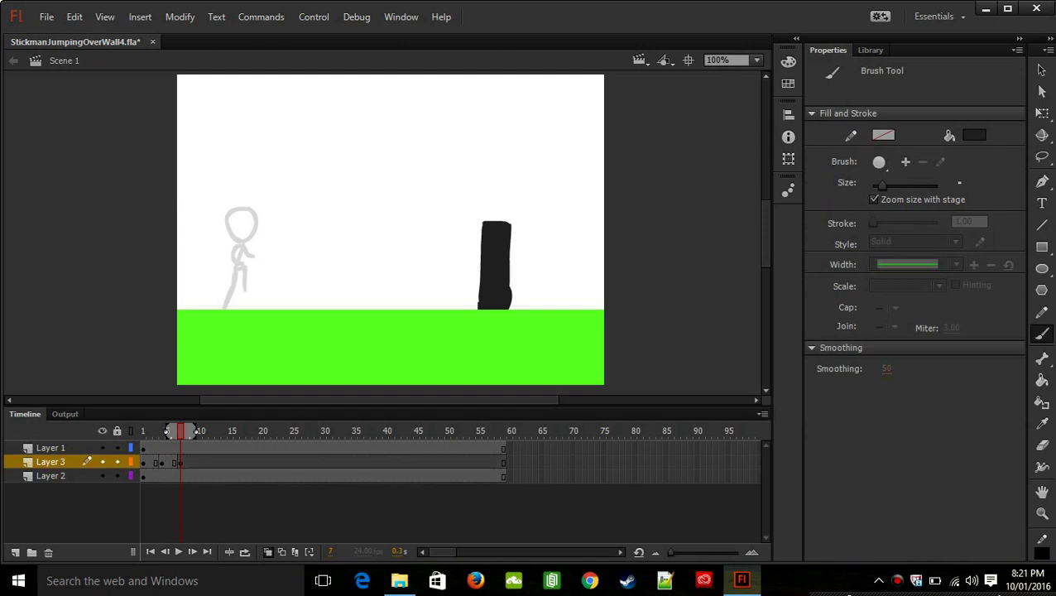
{"action": "mouse_move", "coordinate": [168, 208]}
{"action": "left_mouse_down"}
{"action": "mouse_move", "coordinate": [190, 209]}
{"action": "mouse_move", "coordinate": [198, 232]}
{"action": "mouse_move", "coordinate": [172, 234]}
{"action": "mouse_move", "coordinate": [163, 212]}
{"action": "left_mouse_up"}
{"action": "key", "text": "ctrl+z"}
{"action": "mouse_move", "coordinate": [159, 205]}
{"action": "left_mouse_down"}
{"action": "mouse_move", "coordinate": [179, 211]}
{"action": "mouse_move", "coordinate": [192, 236]}
{"action": "mouse_move", "coordinate": [163, 227]}
{"action": "mouse_move", "coordinate": [161, 212]}
{"action": "mouse_move", "coordinate": [181, 209]}
{"action": "mouse_move", "coordinate": [183, 235]}
{"action": "mouse_move", "coordinate": [155, 228]}
{"action": "mouse_move", "coordinate": [163, 208]}
{"action": "left_mouse_up"}
{"action": "key", "text": "ctrl+z"}
{"action": "key", "text": "ctrl+z"}
{"action": "mouse_move", "coordinate": [186, 231]}
{"action": "left_mouse_down"}
{"action": "mouse_move", "coordinate": [160, 225]}
{"action": "mouse_move", "coordinate": [189, 209]}
{"action": "mouse_move", "coordinate": [187, 230]}
{"action": "left_mouse_up"}
{"action": "key", "text": "ctrl+z"}
{"action": "left_click", "coordinate": [161, 462]}
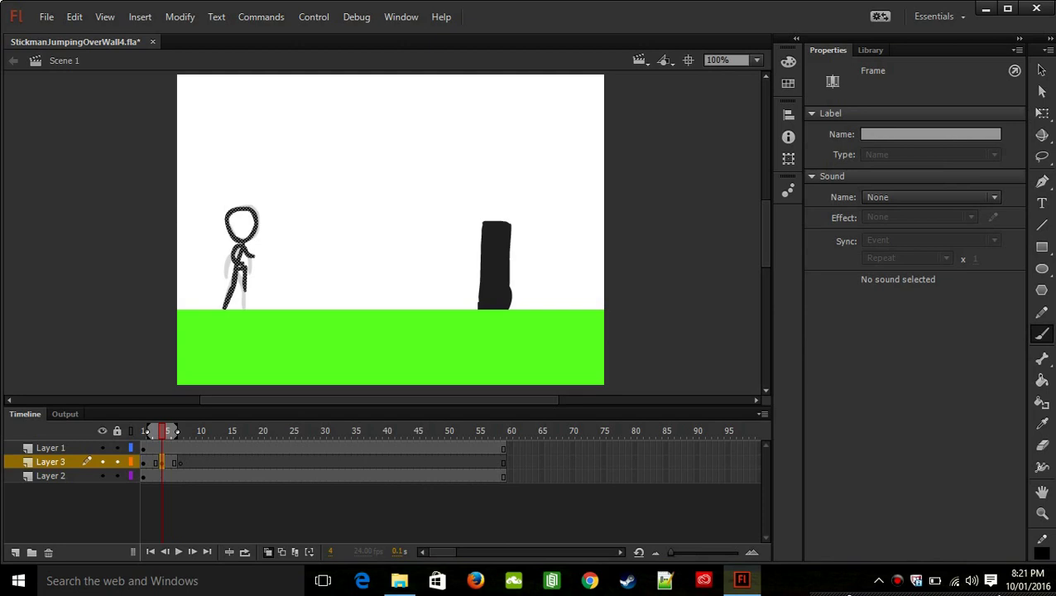
{"action": "left_click", "coordinate": [181, 463]}
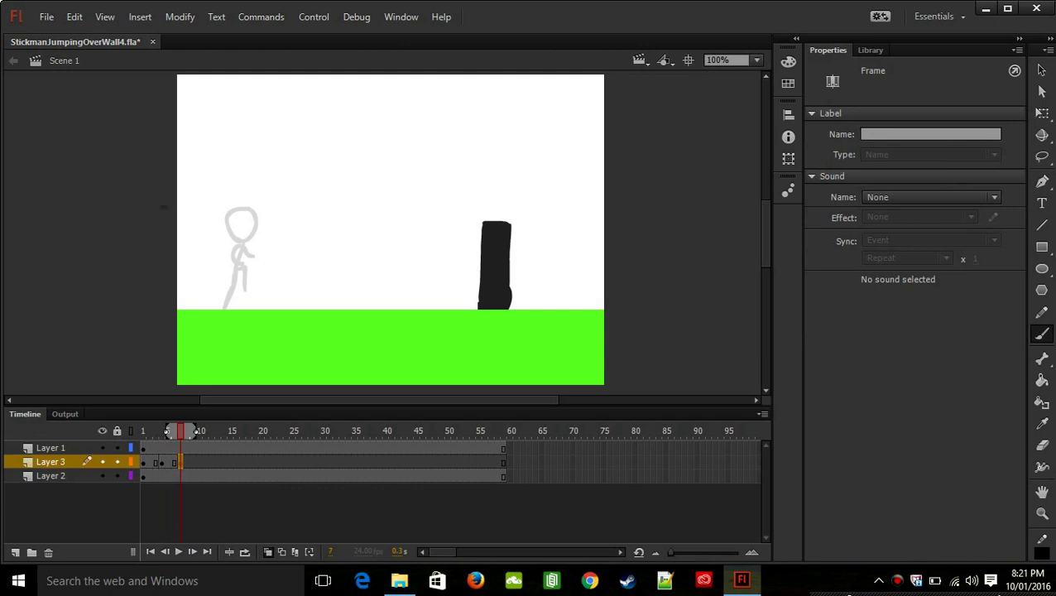
{"action": "mouse_move", "coordinate": [165, 209]}
{"action": "left_mouse_down"}
{"action": "mouse_move", "coordinate": [188, 220]}
{"action": "mouse_move", "coordinate": [174, 237]}
{"action": "mouse_move", "coordinate": [160, 210]}
{"action": "left_mouse_up"}
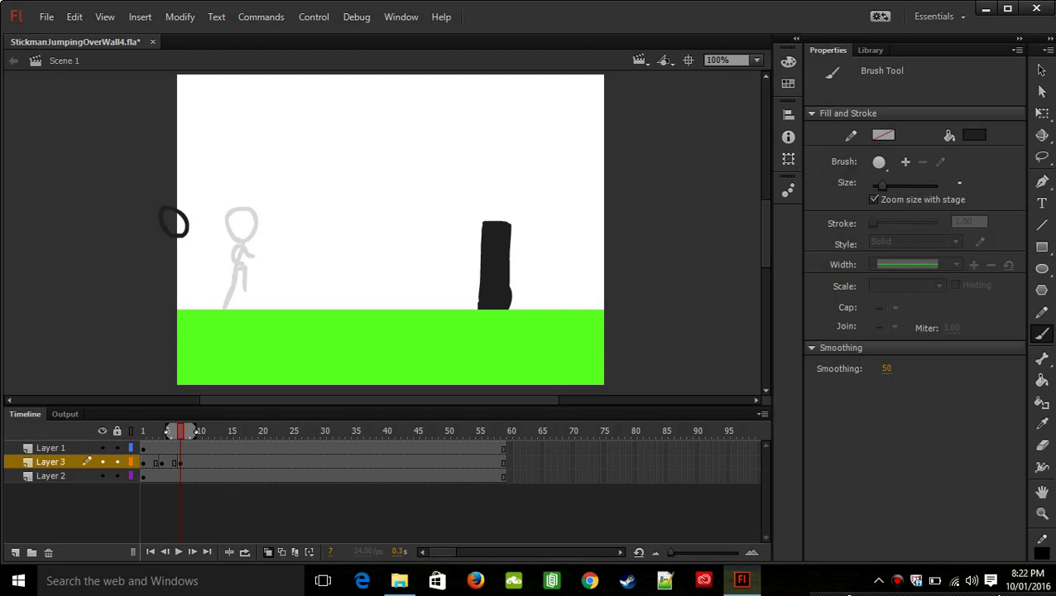
{"action": "key", "text": "ctrl+z"}
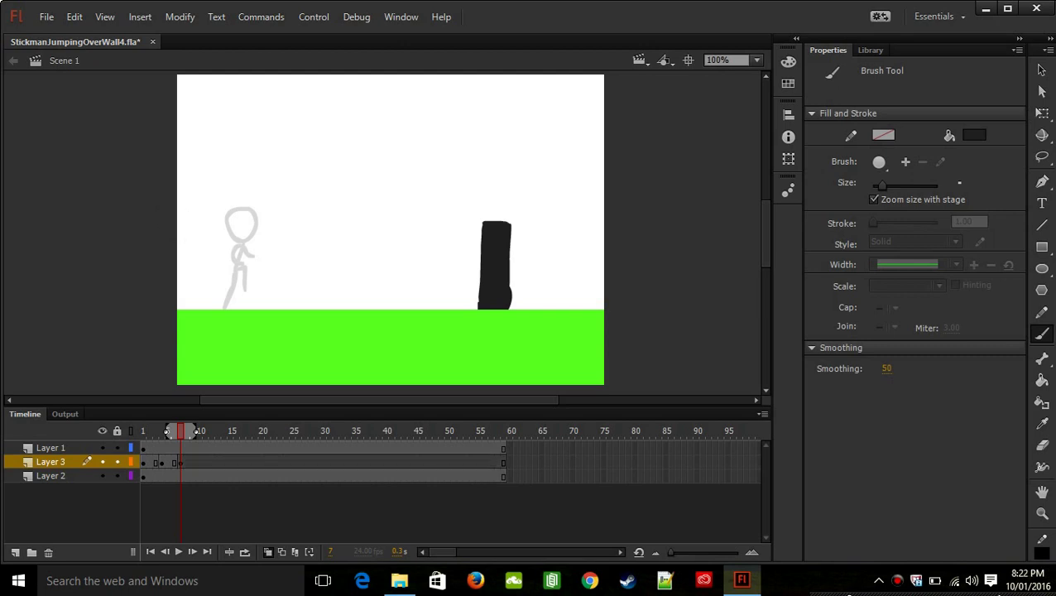
- On frame 7, brush a stickman across the stage's left edge with an oval head, slanted torso, bent legs and two arms
{"action": "mouse_move", "coordinate": [171, 204]}
{"action": "left_mouse_down"}
{"action": "mouse_move", "coordinate": [195, 227]}
{"action": "mouse_move", "coordinate": [185, 239]}
{"action": "mouse_move", "coordinate": [159, 224]}
{"action": "mouse_move", "coordinate": [178, 209]}
{"action": "left_mouse_up"}
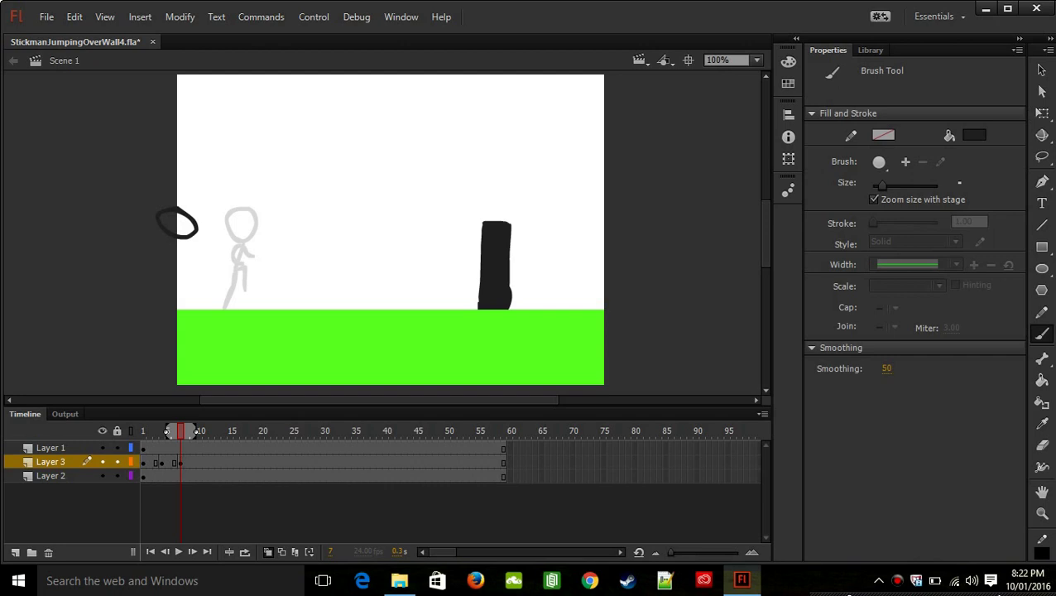
{"action": "mouse_move", "coordinate": [175, 236]}
{"action": "left_mouse_down"}
{"action": "mouse_move", "coordinate": [203, 274]}
{"action": "mouse_move", "coordinate": [182, 268]}
{"action": "mouse_move", "coordinate": [197, 297]}
{"action": "mouse_move", "coordinate": [202, 274]}
{"action": "mouse_move", "coordinate": [185, 284]}
{"action": "mouse_move", "coordinate": [197, 310]}
{"action": "left_mouse_up"}
{"action": "key", "text": "ctrl+z"}
{"action": "mouse_move", "coordinate": [203, 274]}
{"action": "left_mouse_down"}
{"action": "mouse_move", "coordinate": [213, 290]}
{"action": "mouse_move", "coordinate": [228, 283]}
{"action": "left_mouse_up"}
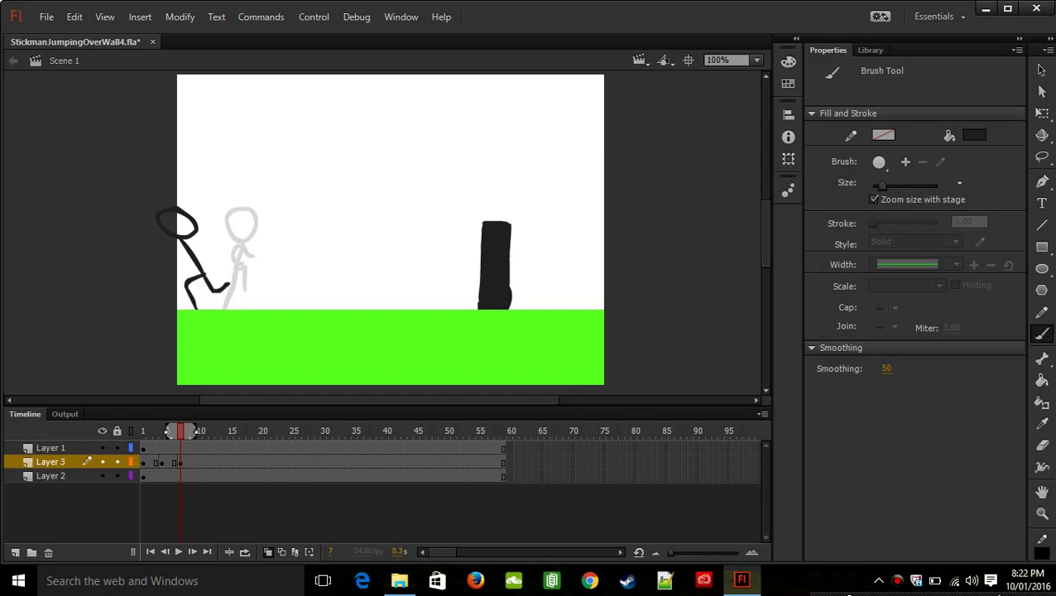
{"action": "mouse_move", "coordinate": [184, 241]}
{"action": "left_mouse_down"}
{"action": "mouse_move", "coordinate": [214, 268]}
{"action": "mouse_move", "coordinate": [182, 258]}
{"action": "mouse_move", "coordinate": [172, 270]}
{"action": "left_mouse_up"}
- Insert a blank keyframe at frame 10 of Layer 3
{"action": "left_click", "coordinate": [193, 462]}
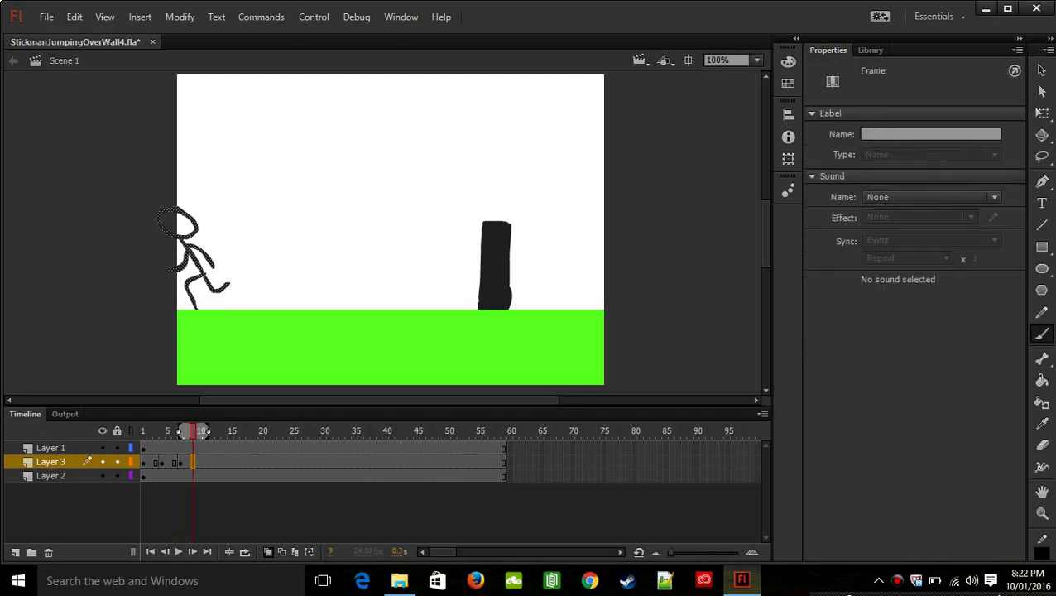
{"action": "key", "text": "F6"}
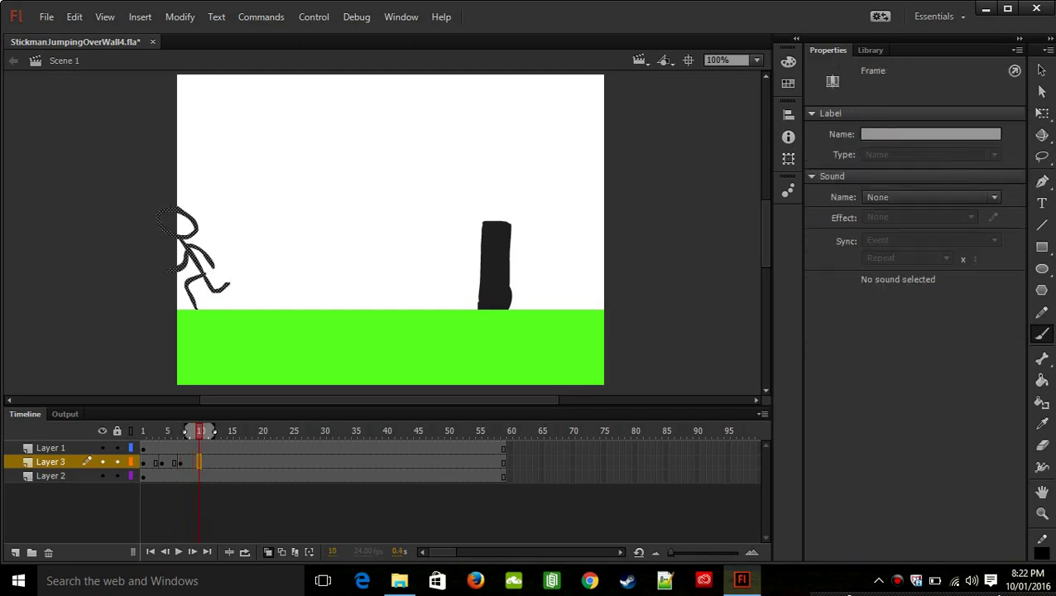
{"action": "left_click", "coordinate": [193, 462]}
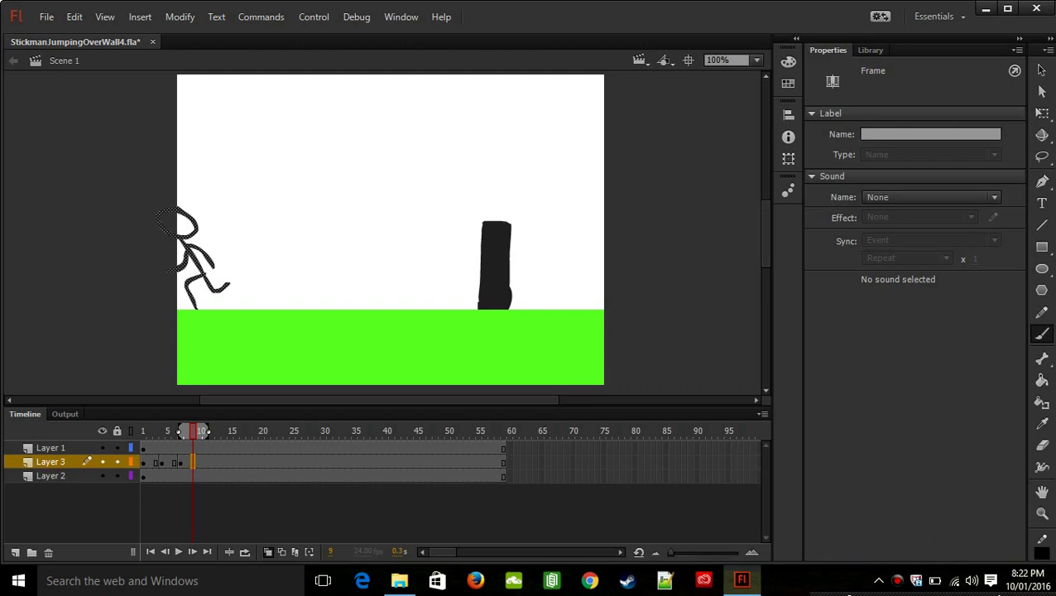
{"action": "key", "text": "period"}
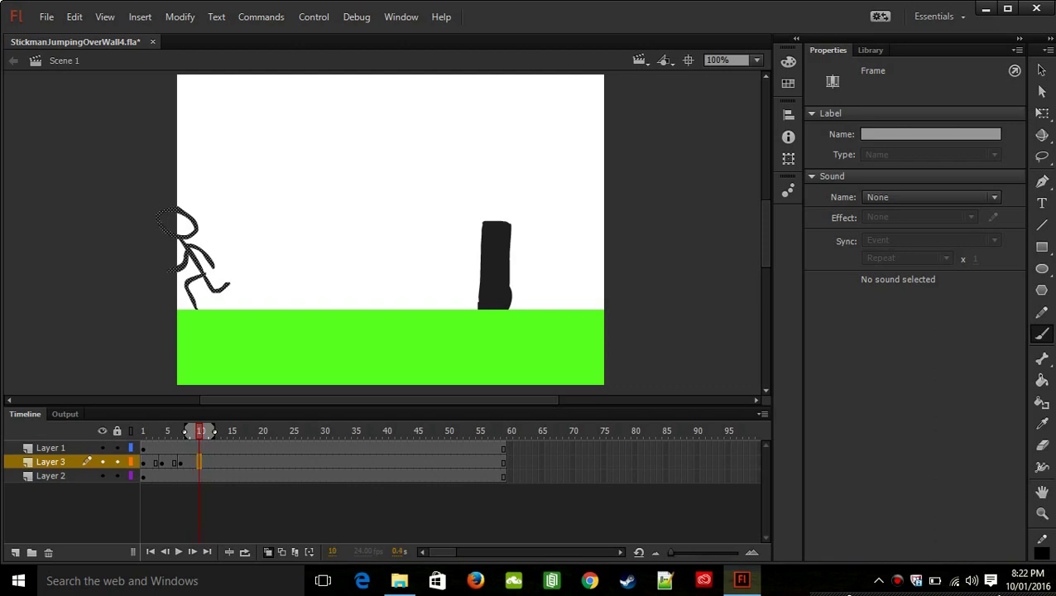
{"action": "key", "text": "Delete"}
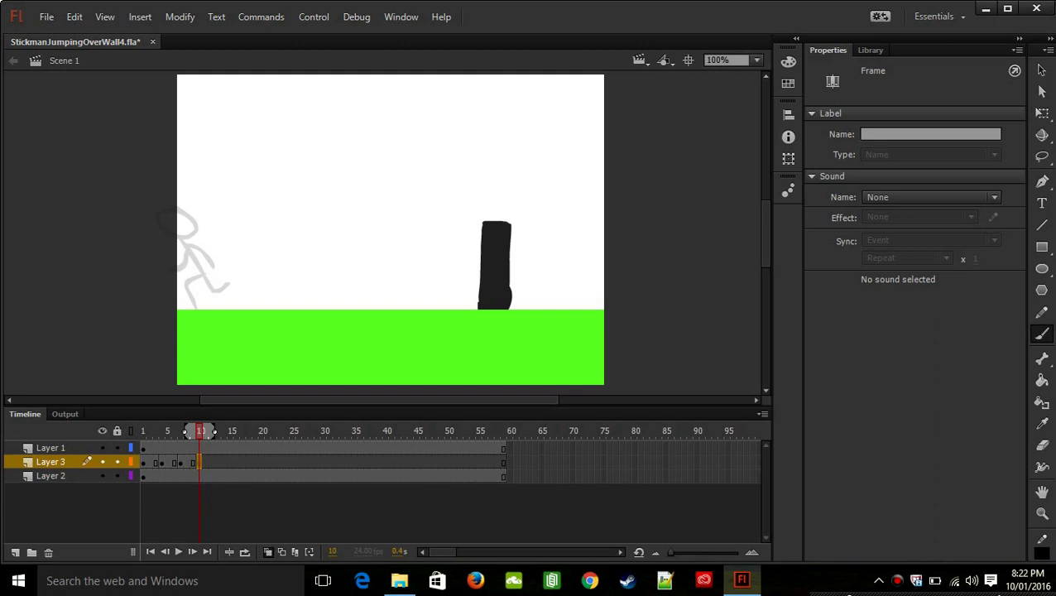
- Brush a small dot just off the stage's left edge on frame 10, and insert a blank keyframe at frame 13 of Layer 3
{"action": "left_click", "coordinate": [163, 280]}
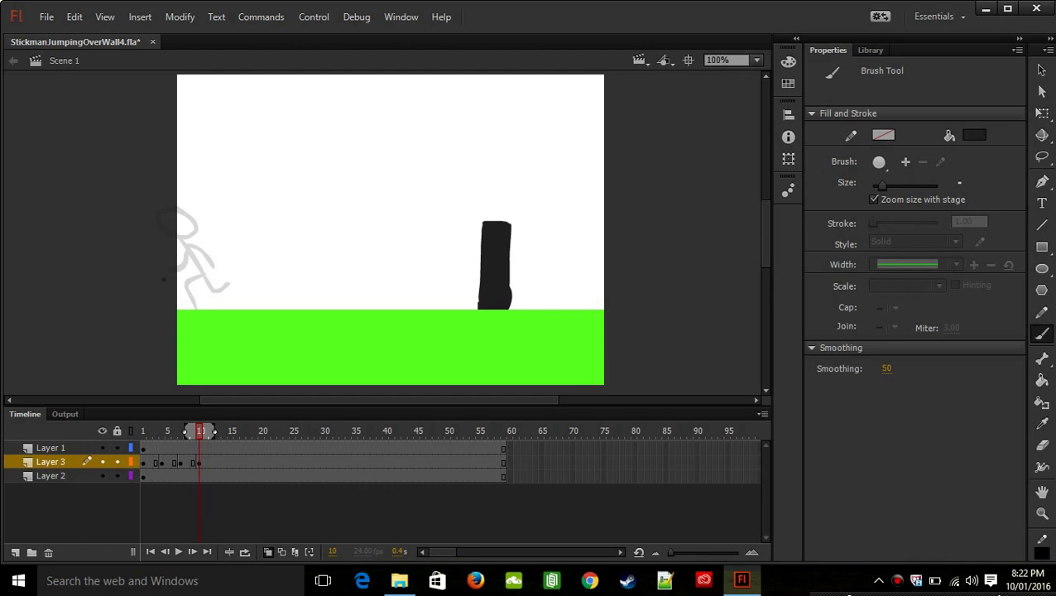
{"action": "left_click", "coordinate": [217, 462]}
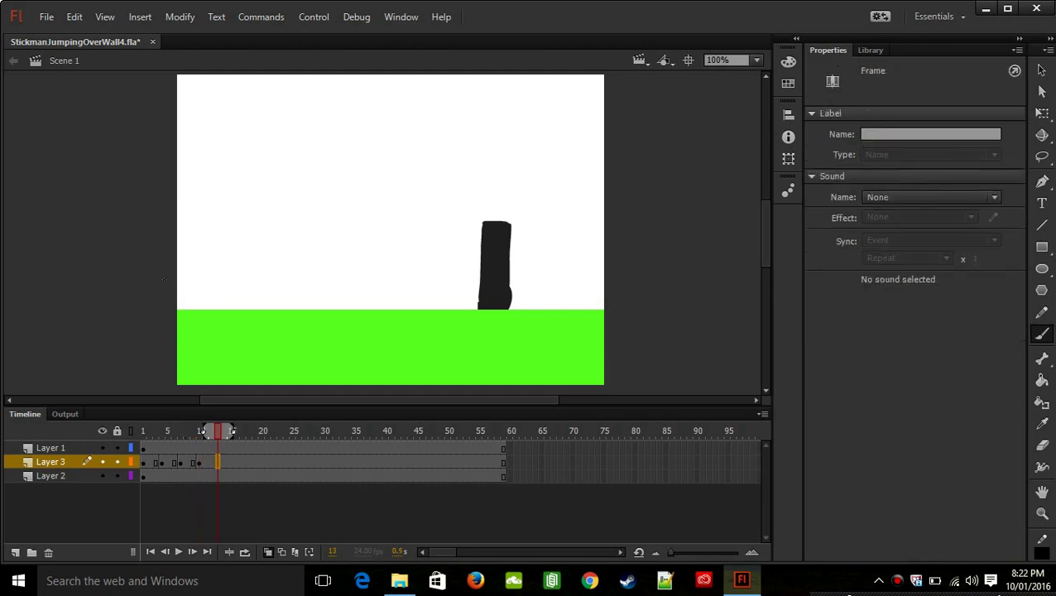
{"action": "key", "text": "F7"}
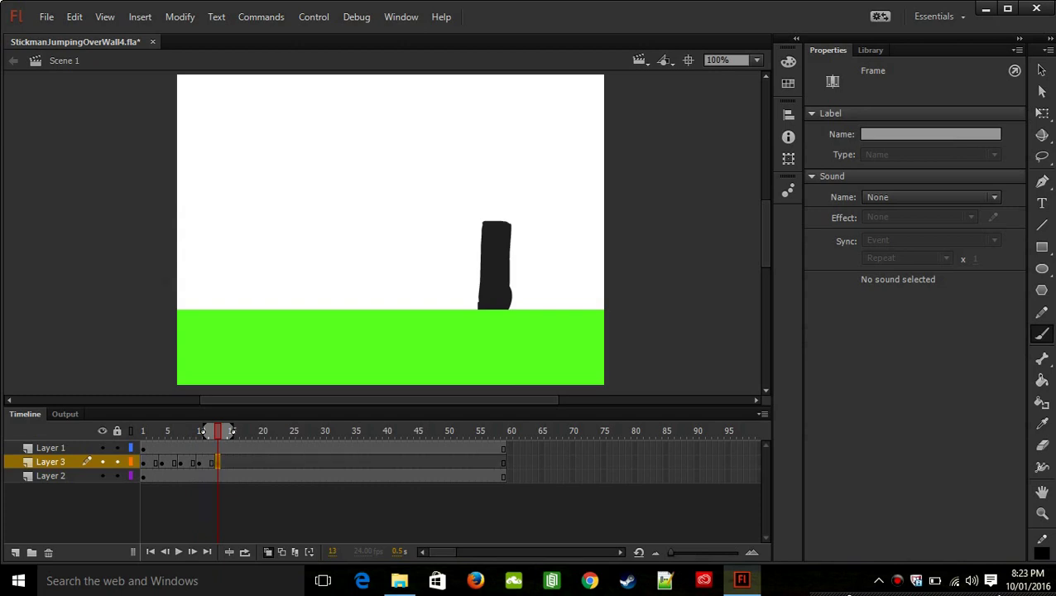
- On frame 13, brush a forward-leaning stickman across the stage's left edge, with a head, torso, legs trailing off stage, and bent arms
{"action": "mouse_move", "coordinate": [166, 222]}
{"action": "left_mouse_down"}
{"action": "mouse_move", "coordinate": [188, 230]}
{"action": "mouse_move", "coordinate": [170, 247]}
{"action": "mouse_move", "coordinate": [164, 225]}
{"action": "mouse_move", "coordinate": [185, 219]}
{"action": "mouse_move", "coordinate": [164, 248]}
{"action": "mouse_move", "coordinate": [156, 233]}
{"action": "mouse_move", "coordinate": [197, 244]}
{"action": "mouse_move", "coordinate": [156, 233]}
{"action": "mouse_move", "coordinate": [177, 227]}
{"action": "mouse_move", "coordinate": [169, 248]}
{"action": "mouse_move", "coordinate": [157, 236]}
{"action": "mouse_move", "coordinate": [198, 228]}
{"action": "mouse_move", "coordinate": [159, 235]}
{"action": "mouse_move", "coordinate": [182, 240]}
{"action": "mouse_move", "coordinate": [163, 232]}
{"action": "mouse_move", "coordinate": [172, 247]}
{"action": "mouse_move", "coordinate": [159, 248]}
{"action": "mouse_move", "coordinate": [169, 219]}
{"action": "mouse_move", "coordinate": [190, 219]}
{"action": "mouse_move", "coordinate": [199, 235]}
{"action": "mouse_move", "coordinate": [164, 246]}
{"action": "mouse_move", "coordinate": [159, 232]}
{"action": "mouse_move", "coordinate": [153, 271]}
{"action": "mouse_move", "coordinate": [166, 284]}
{"action": "left_mouse_up"}
{"action": "key", "text": "ctrl+z"}
{"action": "key", "text": "ctrl+z"}
{"action": "key", "text": "ctrl+z"}
{"action": "key", "text": "ctrl+z"}
{"action": "key", "text": "ctrl+z"}
{"action": "key", "text": "ctrl+z"}
{"action": "key", "text": "ctrl+z"}
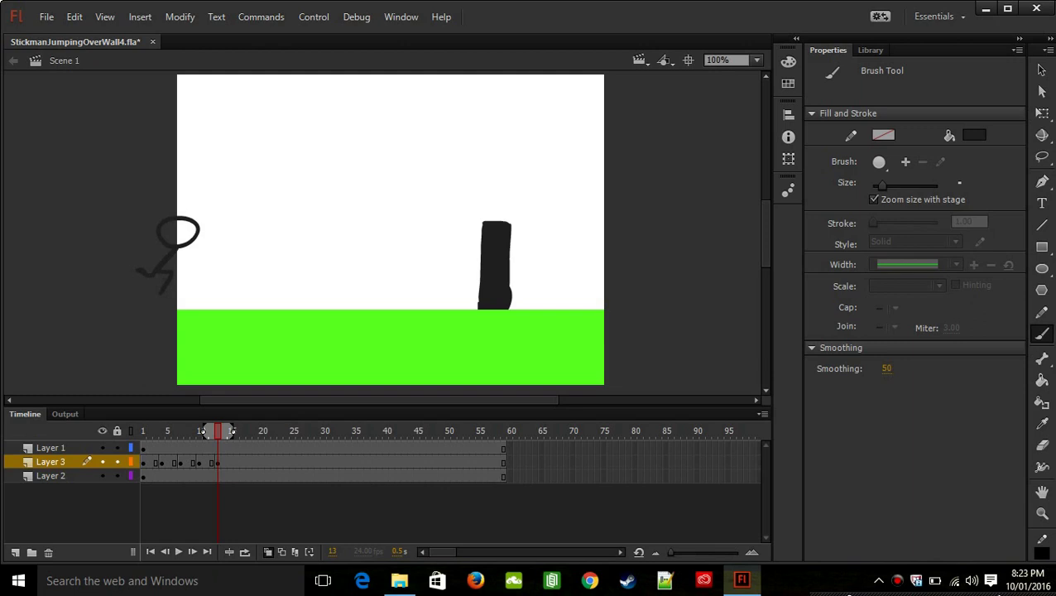
{"action": "left_click_drag", "start_coordinate": [166, 248], "coordinate": [150, 251]}
{"action": "key", "text": "ctrl+z"}
{"action": "mouse_move", "coordinate": [158, 252]}
{"action": "left_mouse_down"}
{"action": "mouse_move", "coordinate": [144, 263]}
{"action": "mouse_move", "coordinate": [187, 259]}
{"action": "left_mouse_up"}
- Insert a blank keyframe at frame 16 of Layer 3
{"action": "left_click", "coordinate": [236, 462]}
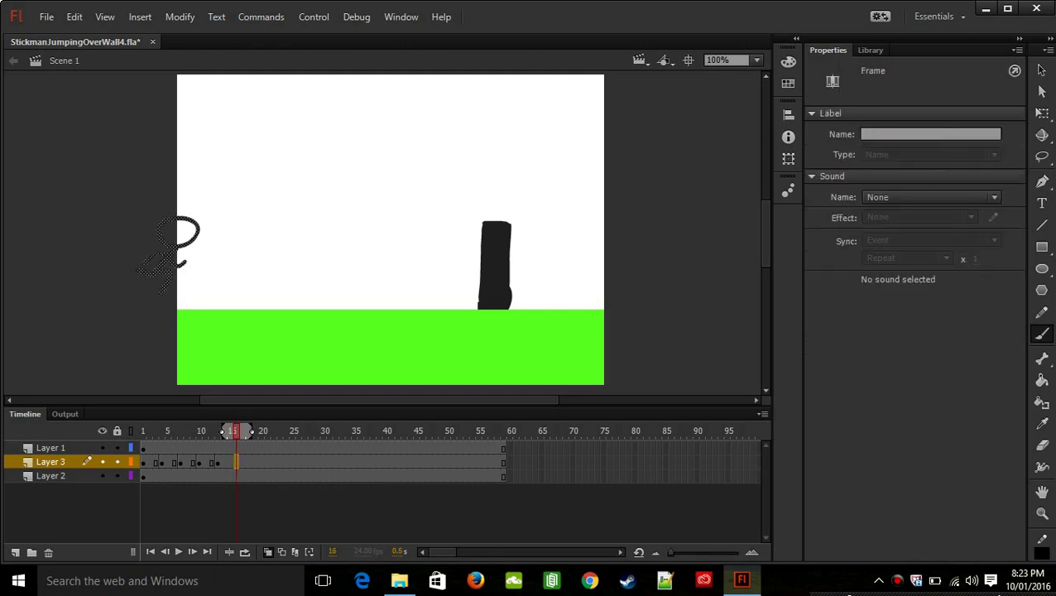
{"action": "key", "text": "F7"}
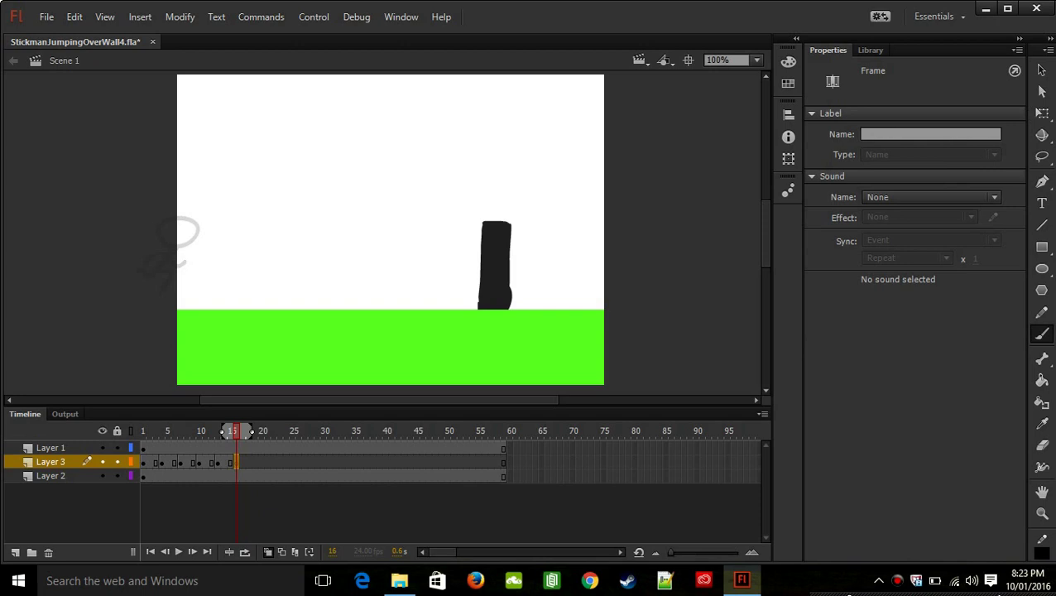
- On frame 16 of Layer 3, brush a round stickman head between the stage's left edge and the wall, with one arm raised above it
{"action": "mouse_move", "coordinate": [225, 243]}
{"action": "left_mouse_down"}
{"action": "mouse_move", "coordinate": [248, 224]}
{"action": "mouse_move", "coordinate": [244, 254]}
{"action": "mouse_move", "coordinate": [214, 237]}
{"action": "mouse_move", "coordinate": [226, 221]}
{"action": "mouse_move", "coordinate": [240, 235]}
{"action": "mouse_move", "coordinate": [217, 243]}
{"action": "mouse_move", "coordinate": [223, 218]}
{"action": "mouse_move", "coordinate": [240, 223]}
{"action": "mouse_move", "coordinate": [243, 240]}
{"action": "mouse_move", "coordinate": [222, 241]}
{"action": "mouse_move", "coordinate": [222, 220]}
{"action": "mouse_move", "coordinate": [240, 220]}
{"action": "mouse_move", "coordinate": [246, 237]}
{"action": "mouse_move", "coordinate": [227, 243]}
{"action": "mouse_move", "coordinate": [242, 239]}
{"action": "mouse_move", "coordinate": [233, 220]}
{"action": "mouse_move", "coordinate": [244, 216]}
{"action": "mouse_move", "coordinate": [256, 225]}
{"action": "mouse_move", "coordinate": [242, 236]}
{"action": "mouse_move", "coordinate": [258, 220]}
{"action": "mouse_move", "coordinate": [271, 234]}
{"action": "mouse_move", "coordinate": [263, 242]}
{"action": "mouse_move", "coordinate": [250, 234]}
{"action": "mouse_move", "coordinate": [261, 213]}
{"action": "mouse_move", "coordinate": [280, 236]}
{"action": "mouse_move", "coordinate": [249, 239]}
{"action": "mouse_move", "coordinate": [261, 196]}
{"action": "left_mouse_up"}
{"action": "key", "text": "ctrl+z"}
{"action": "key", "text": "ctrl+z"}
{"action": "key", "text": "ctrl+z"}
{"action": "key", "text": "ctrl+z"}
{"action": "key", "text": "ctrl+z"}
{"action": "key", "text": "ctrl+z"}
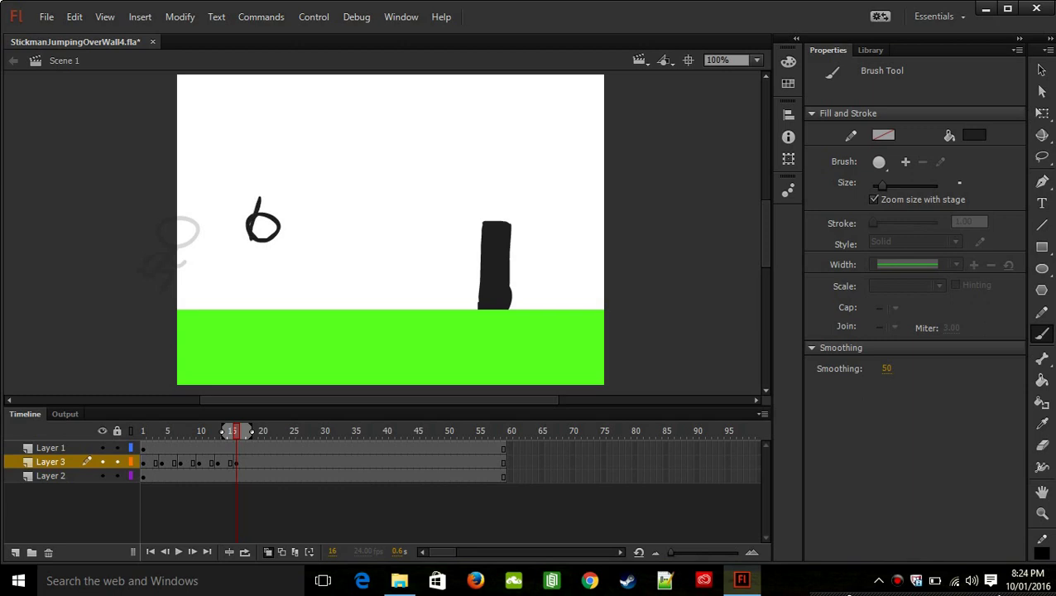
{"action": "key", "text": "ctrl+z"}
{"action": "left_click_drag", "start_coordinate": [252, 231], "coordinate": [261, 188]}
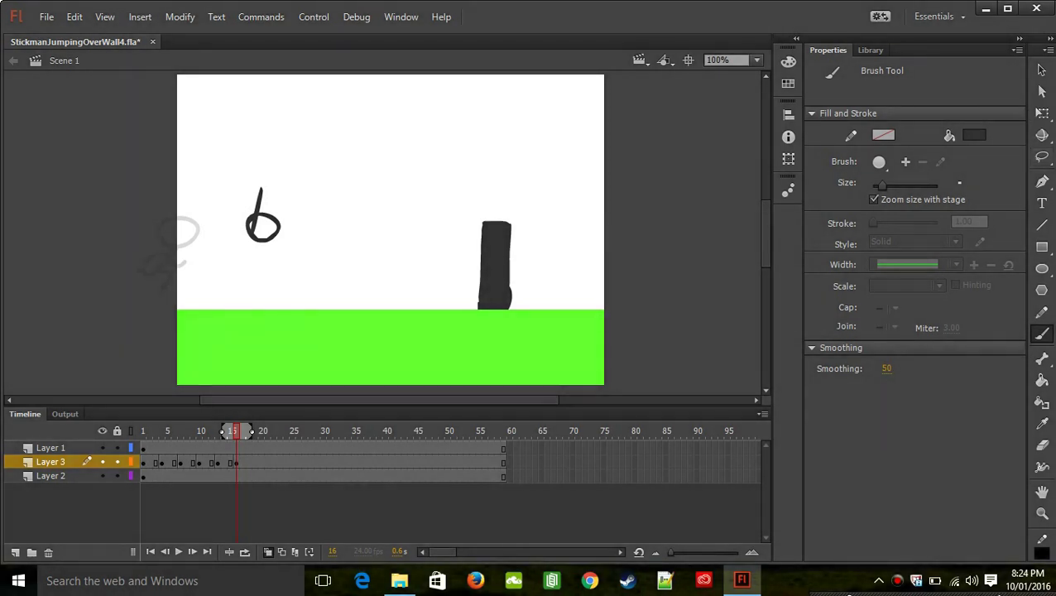
- Brush a tool handle with a short crosspiece above the raised hand in dark brown #663300
{"action": "left_click", "coordinate": [974, 135]}
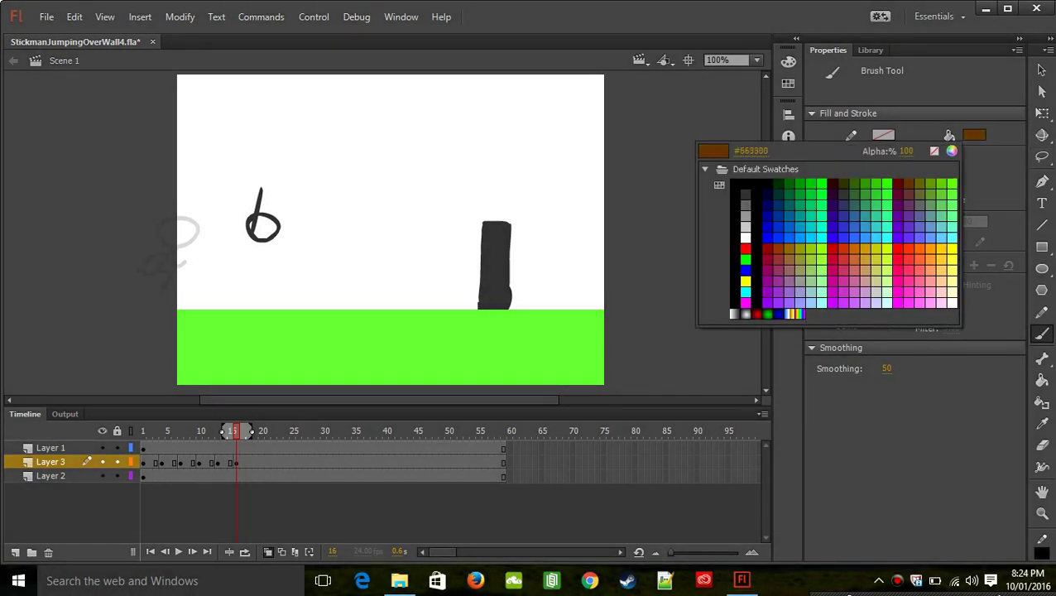
{"action": "left_click", "coordinate": [909, 185]}
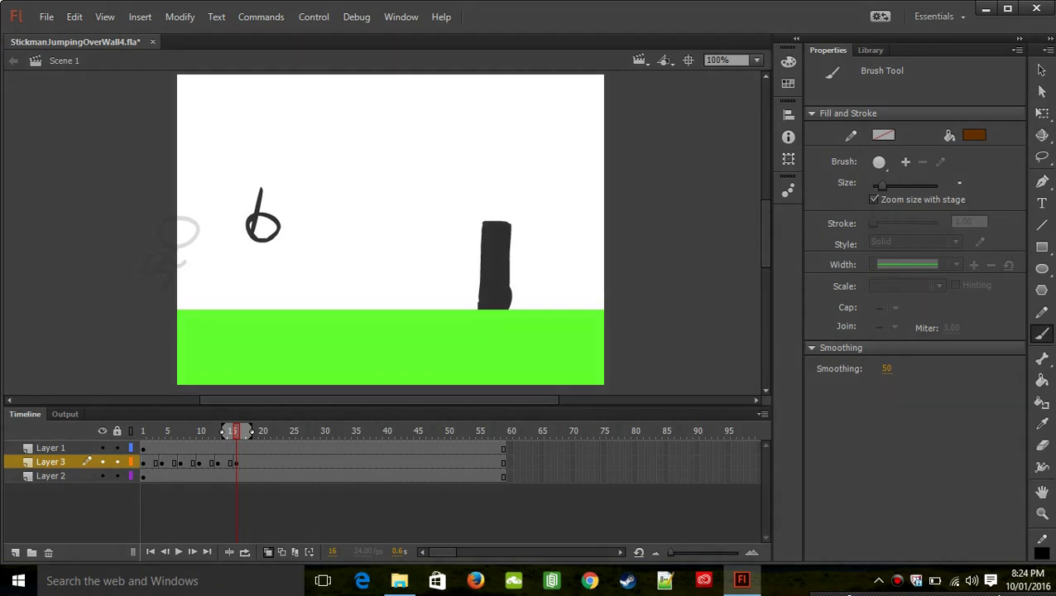
{"action": "left_click_drag", "start_coordinate": [258, 189], "coordinate": [267, 183]}
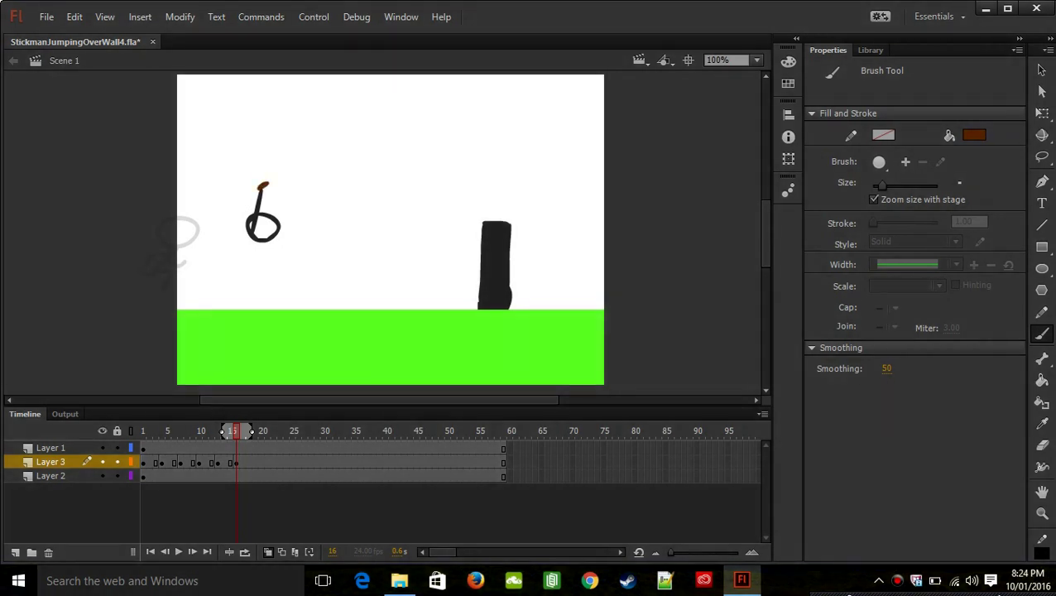
{"action": "key", "text": "ctrl+z"}
{"action": "mouse_move", "coordinate": [255, 191]}
{"action": "left_mouse_down"}
{"action": "mouse_move", "coordinate": [269, 185]}
{"action": "mouse_move", "coordinate": [252, 155]}
{"action": "left_mouse_up"}
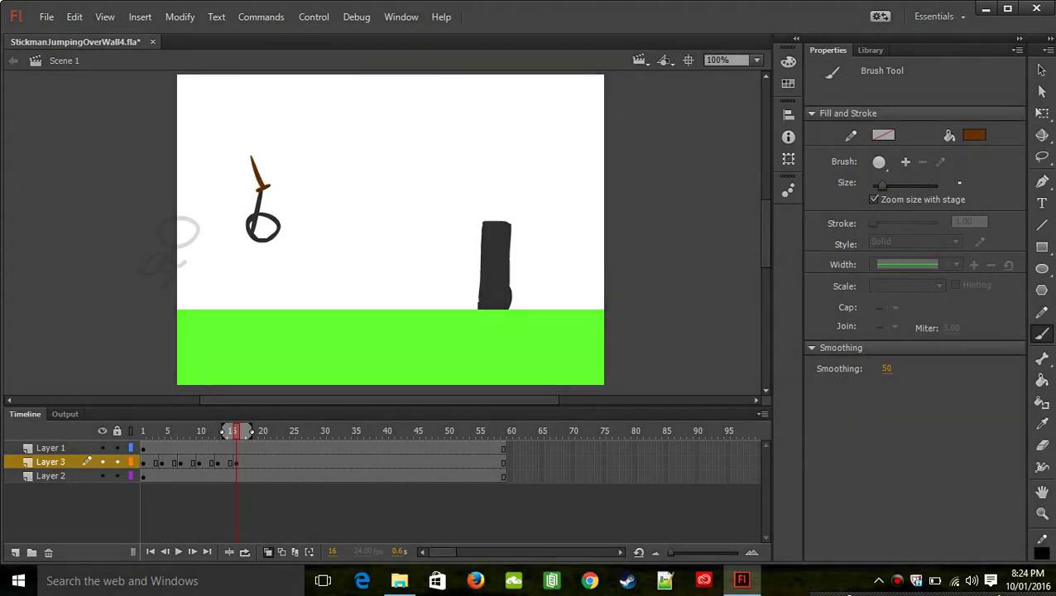
- Brush a filled, rounded tool head at the handle's upper end in grey #999999
{"action": "left_click", "coordinate": [974, 135]}
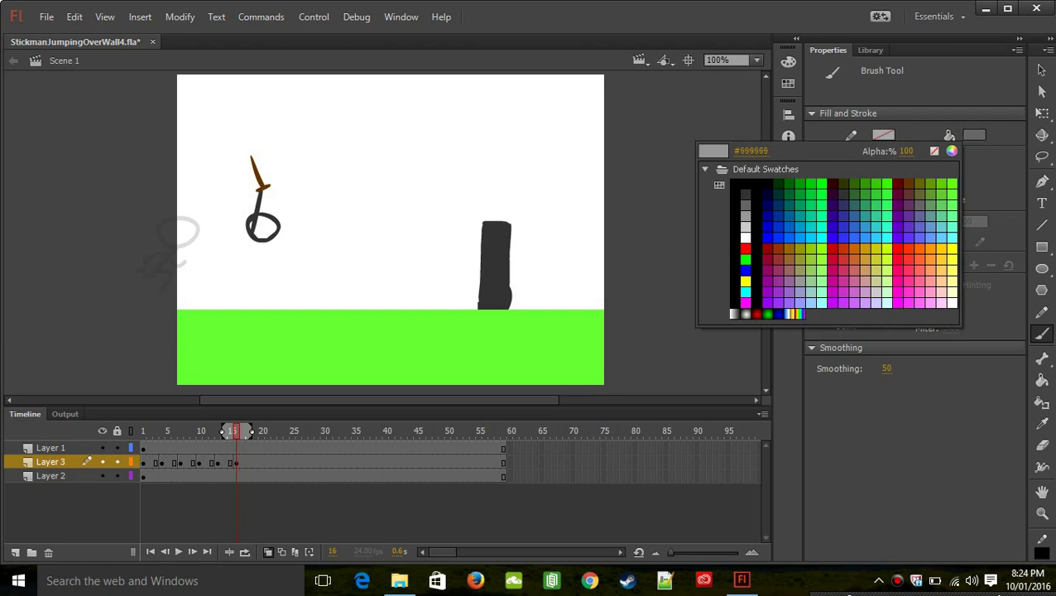
{"action": "left_click", "coordinate": [747, 217]}
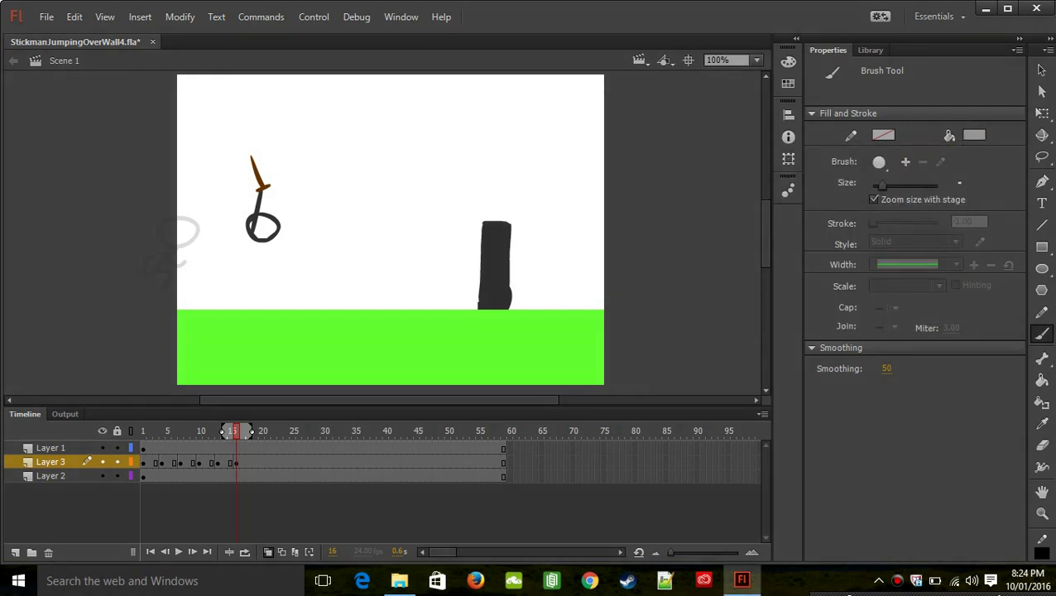
{"action": "mouse_move", "coordinate": [245, 159]}
{"action": "left_mouse_down"}
{"action": "mouse_move", "coordinate": [261, 152]}
{"action": "mouse_move", "coordinate": [240, 148]}
{"action": "mouse_move", "coordinate": [260, 151]}
{"action": "mouse_move", "coordinate": [248, 157]}
{"action": "mouse_move", "coordinate": [257, 148]}
{"action": "left_mouse_up"}
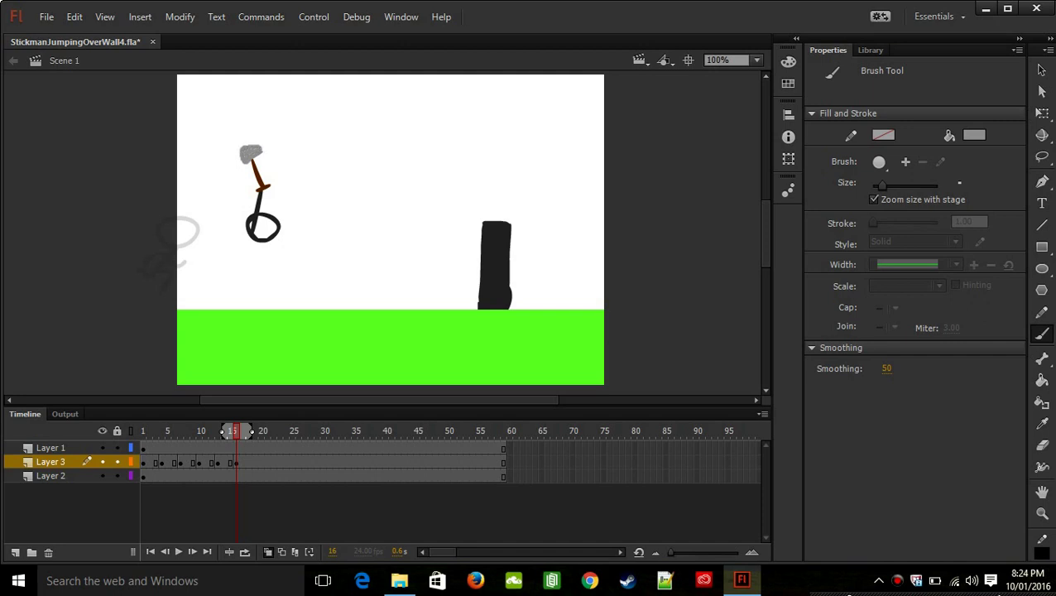
{"action": "mouse_move", "coordinate": [244, 144]}
{"action": "left_mouse_down"}
{"action": "mouse_move", "coordinate": [251, 141]}
{"action": "mouse_move", "coordinate": [238, 154]}
{"action": "left_mouse_up"}
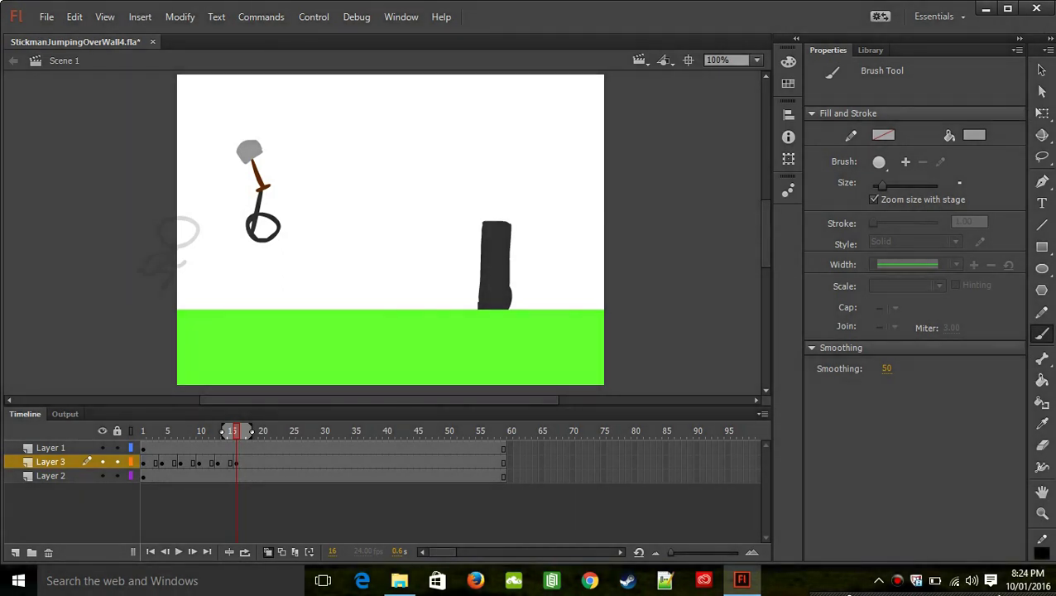
- Brush a second brown stroke across the crosspiece, then remove the crossed strokes and leftover speck between handle and hand
{"action": "left_click", "coordinate": [974, 135]}
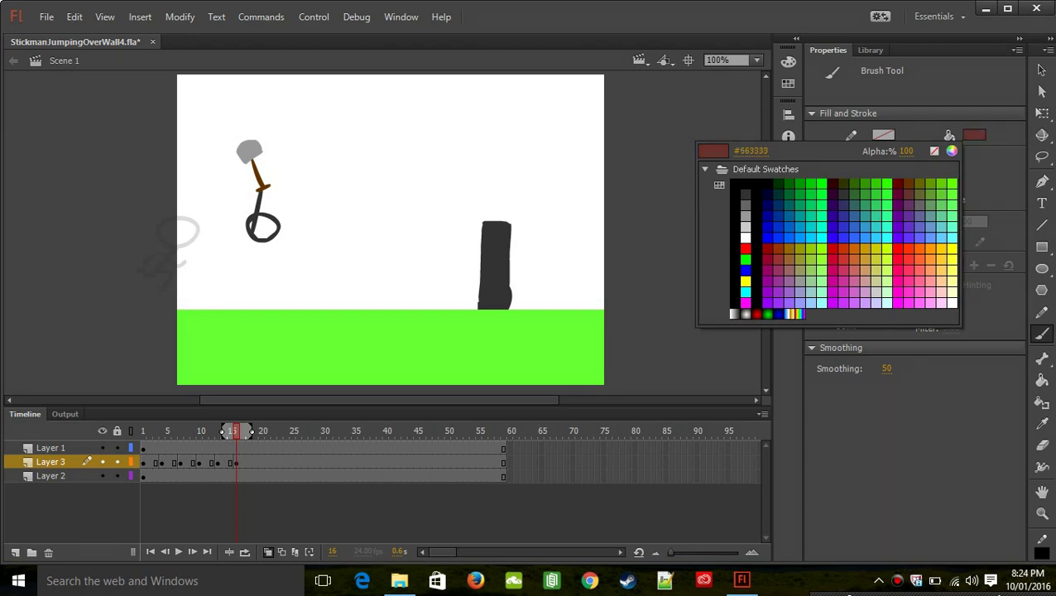
{"action": "left_click", "coordinate": [909, 184]}
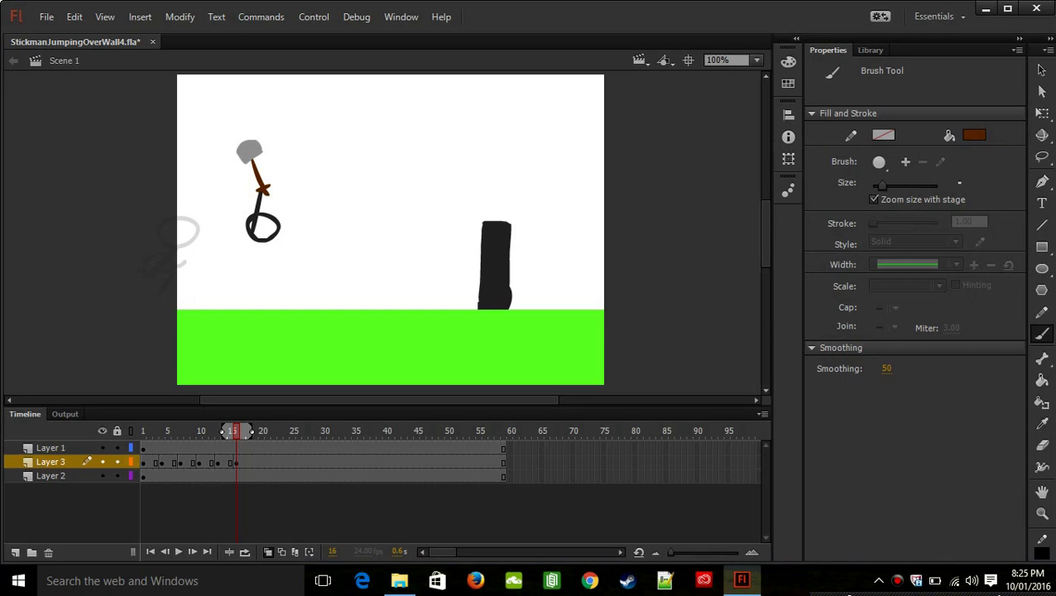
{"action": "left_click", "coordinate": [1042, 70]}
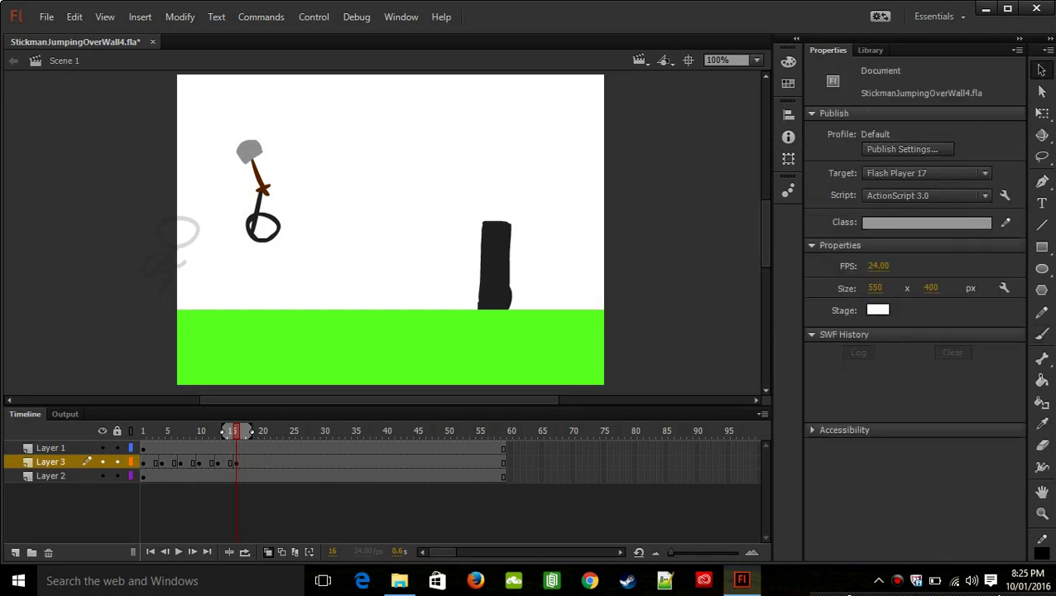
{"action": "left_click", "coordinate": [1042, 155]}
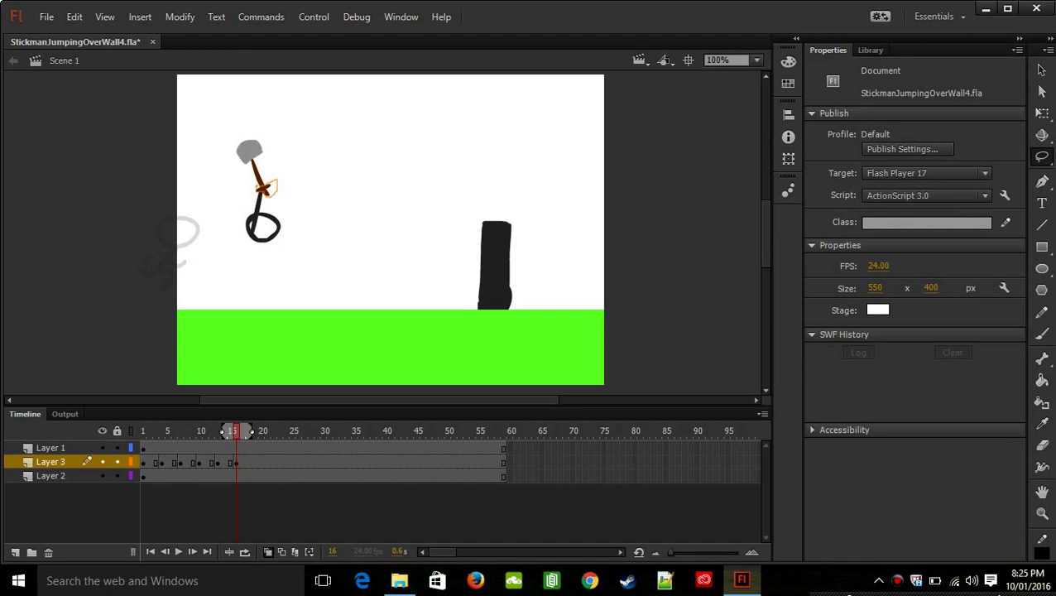
{"action": "left_click_drag", "start_coordinate": [277, 181], "coordinate": [264, 184]}
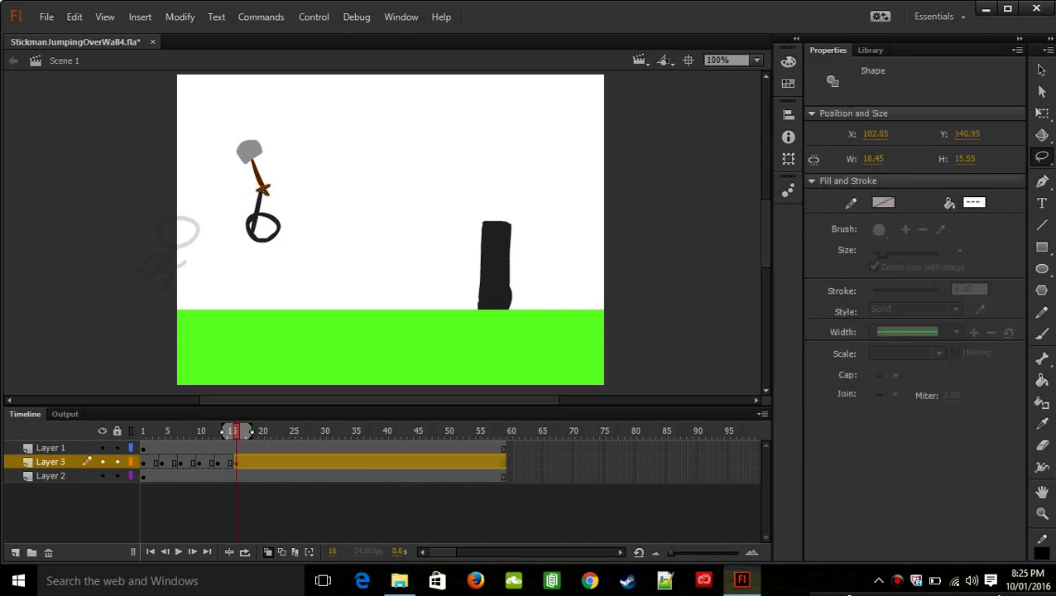
{"action": "key", "text": "Delete"}
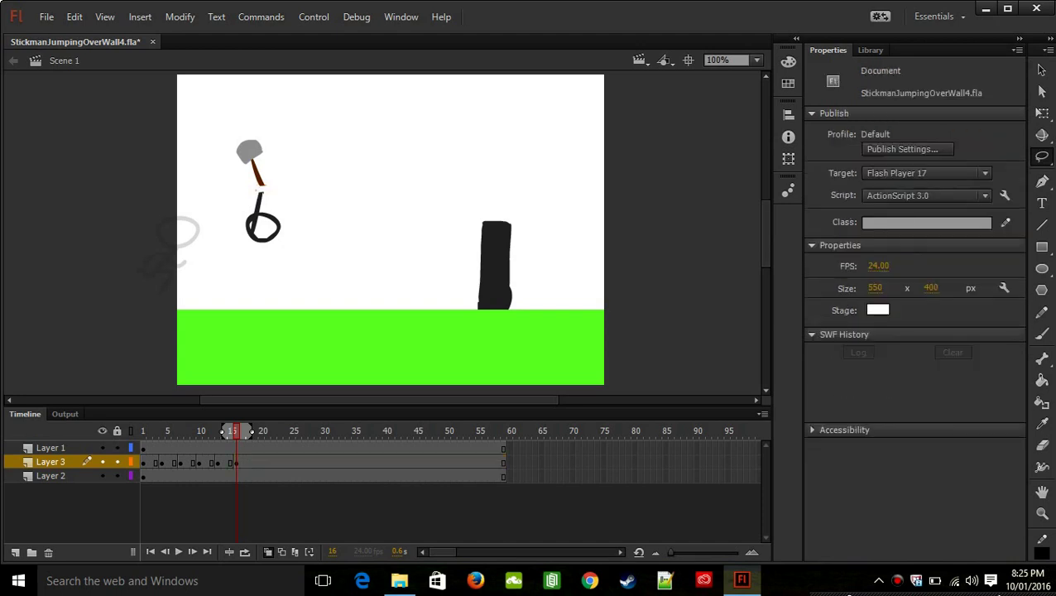
{"action": "left_click", "coordinate": [1042, 70]}
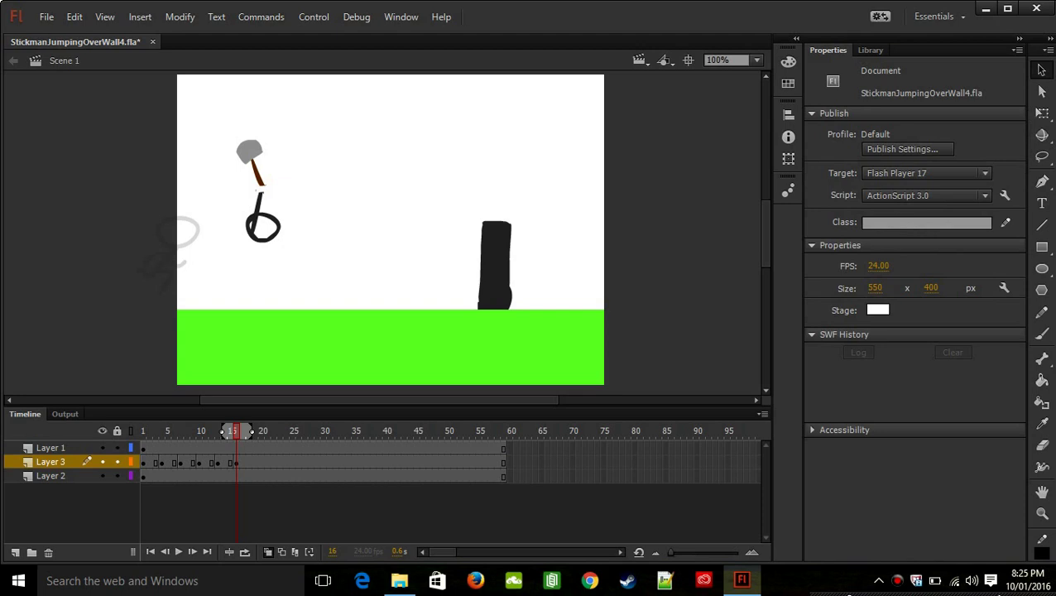
{"action": "left_click", "coordinate": [252, 187]}
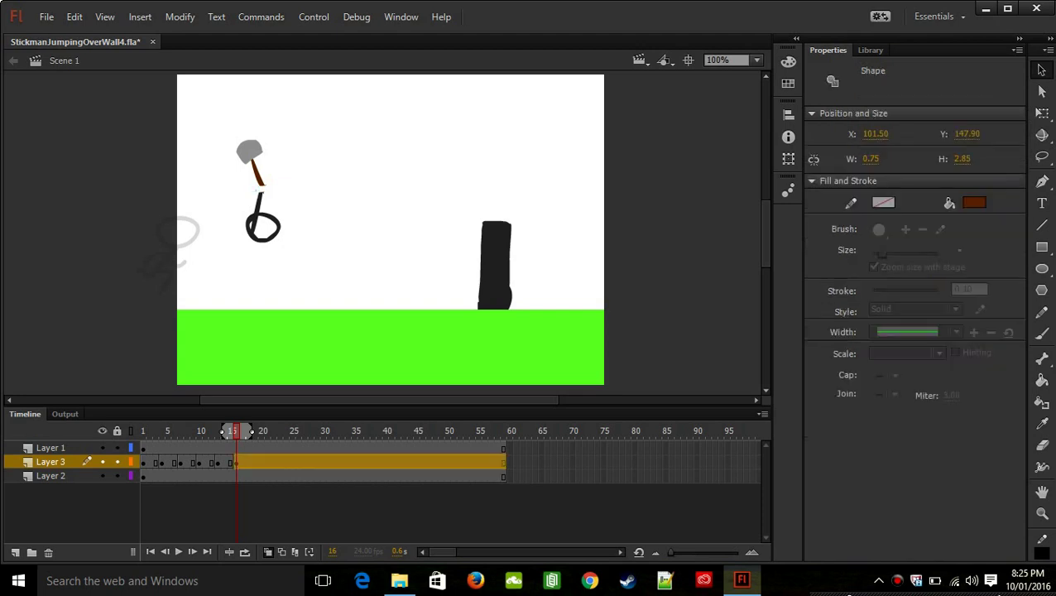
{"action": "key", "text": "Delete"}
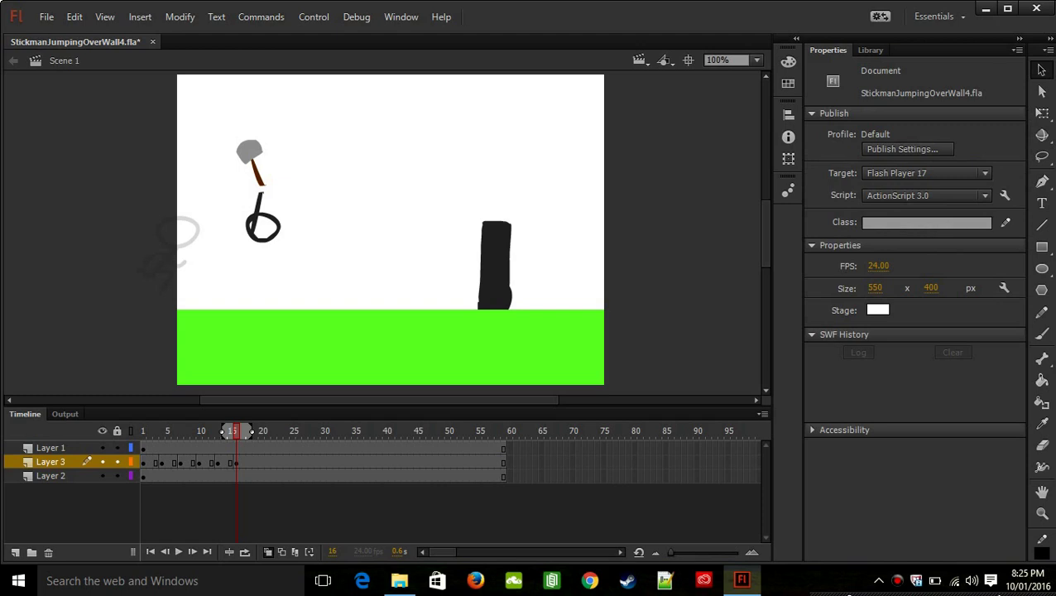
- Move the brown handle and grey head together down so the handle meets the raised hand
{"action": "left_click", "coordinate": [258, 173]}
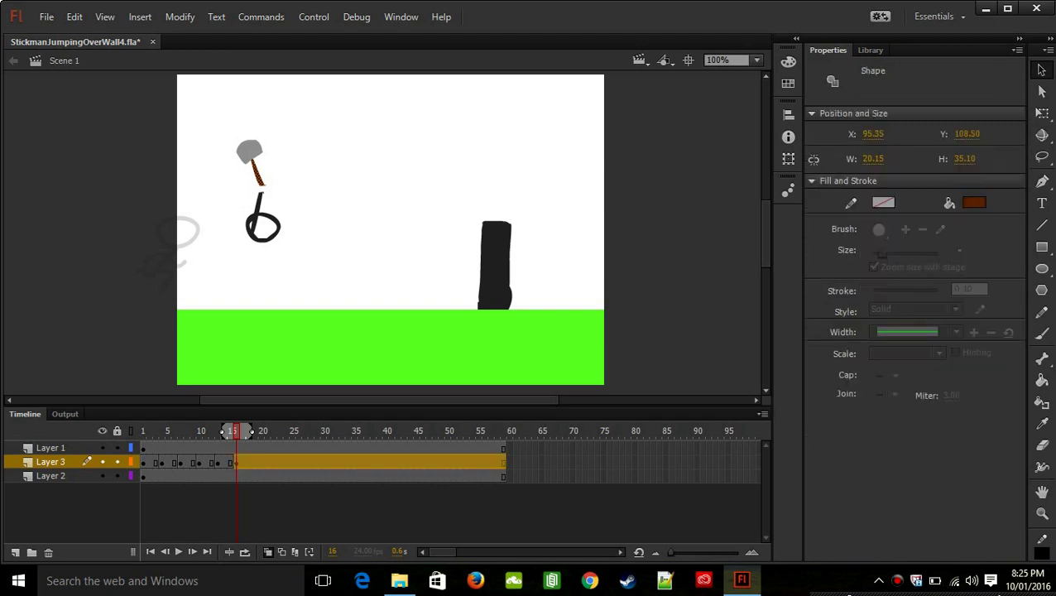
{"action": "left_click", "coordinate": [249, 152], "text": "shift"}
{"action": "mouse_move", "coordinate": [254, 158]}
{"action": "left_mouse_down"}
{"action": "mouse_move", "coordinate": [264, 171]}
{"action": "mouse_move", "coordinate": [251, 174]}
{"action": "mouse_move", "coordinate": [266, 176]}
{"action": "mouse_move", "coordinate": [252, 169]}
{"action": "left_mouse_up"}
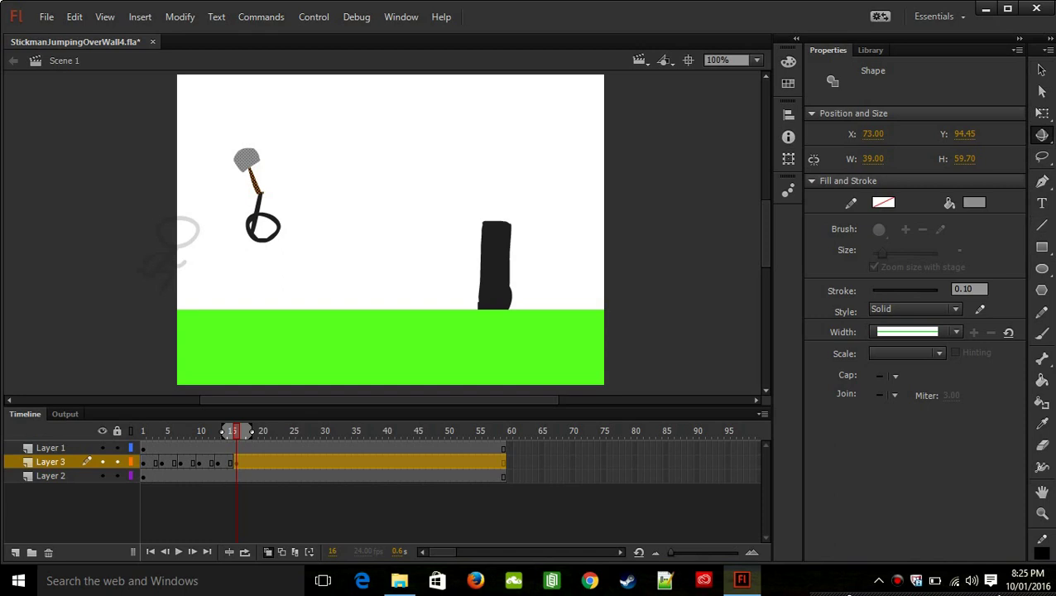
{"action": "left_click", "coordinate": [1042, 135]}
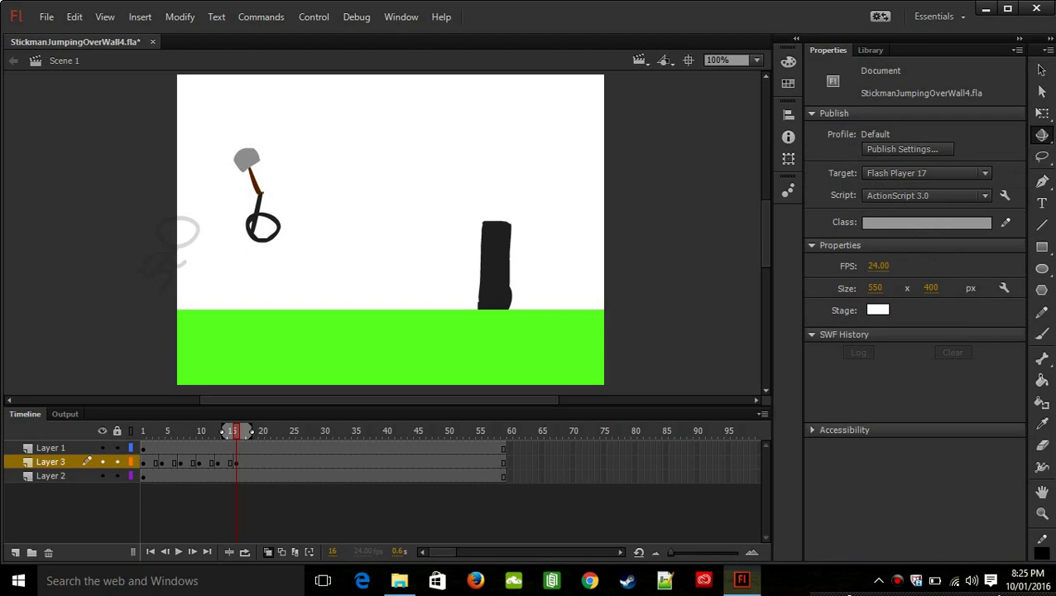
{"action": "left_click", "coordinate": [1042, 135]}
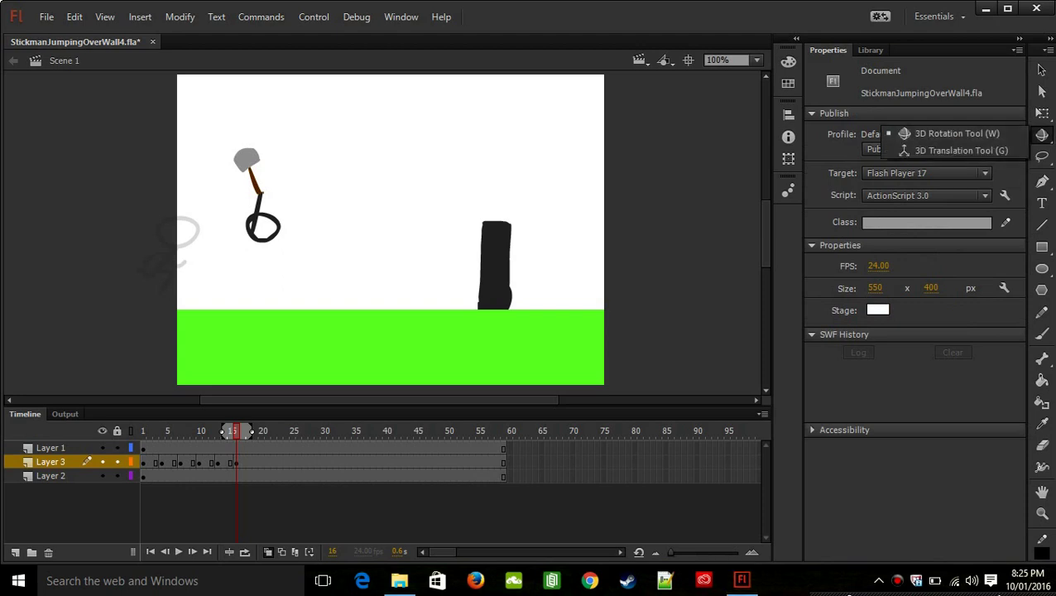
{"action": "left_click", "coordinate": [960, 134]}
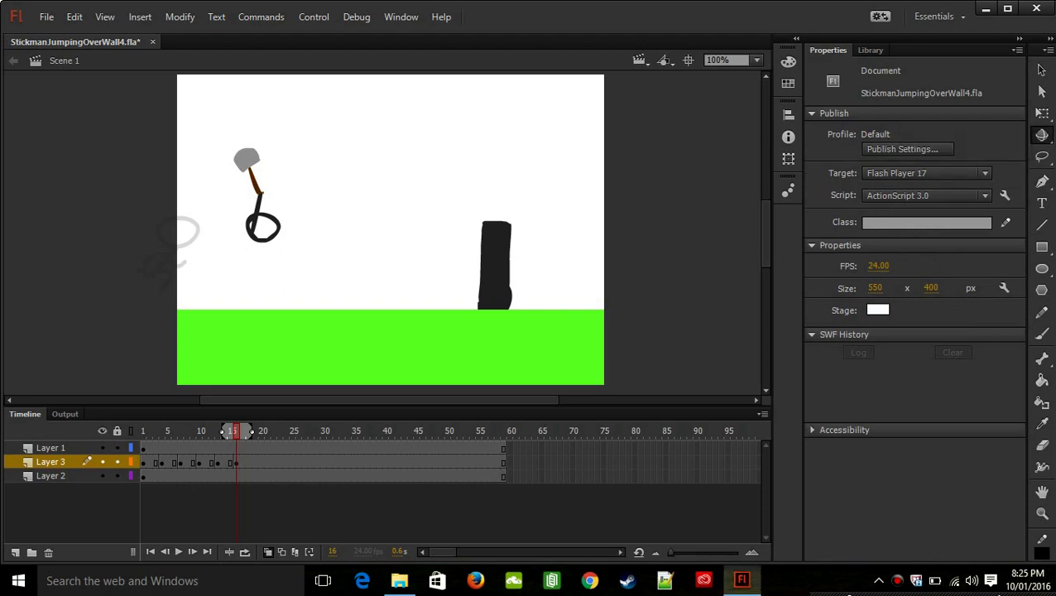
{"action": "left_click_drag", "start_coordinate": [1042, 135], "coordinate": [952, 146]}
{"action": "right_click", "coordinate": [247, 160]}
{"action": "left_click", "coordinate": [213, 154]}
{"action": "left_click", "coordinate": [1042, 135]}
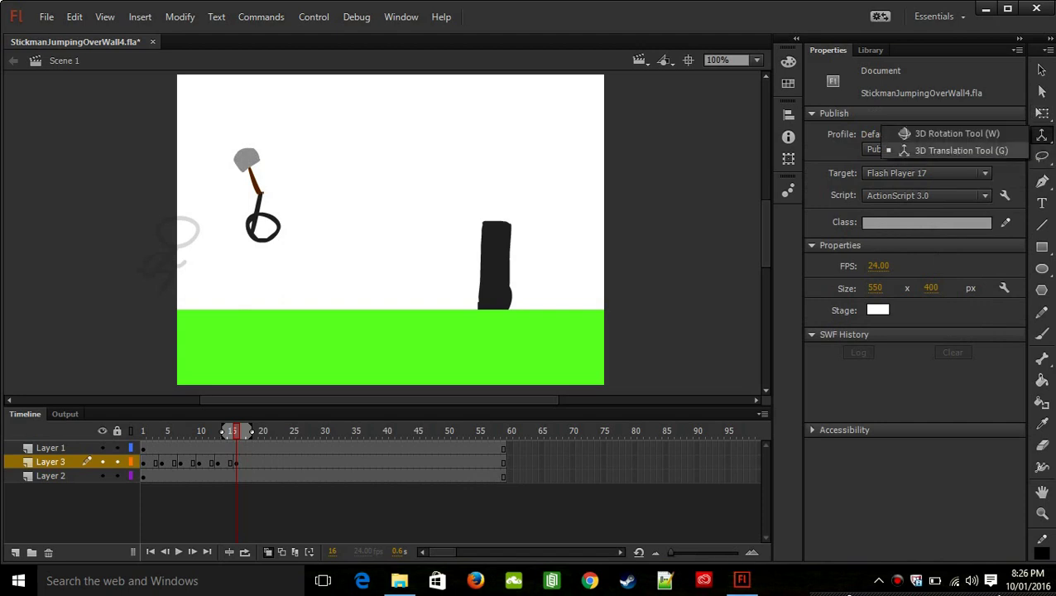
{"action": "left_click", "coordinate": [957, 134]}
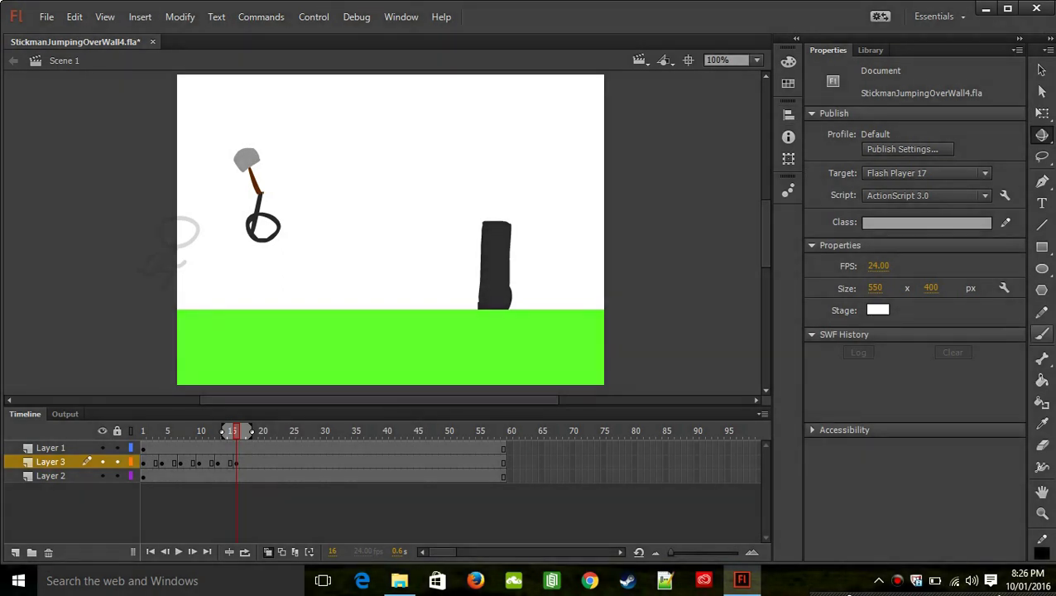
- Brush short bright yellow glow rays around the grey tool head
{"action": "left_click", "coordinate": [1042, 332]}
{"action": "left_click", "coordinate": [974, 135]}
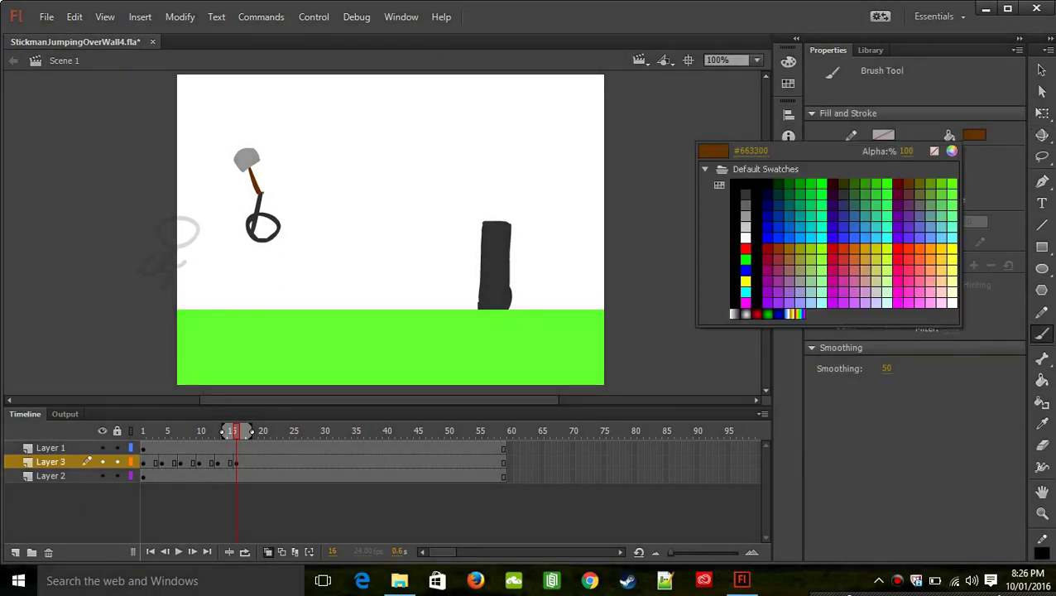
{"action": "left_click", "coordinate": [952, 250]}
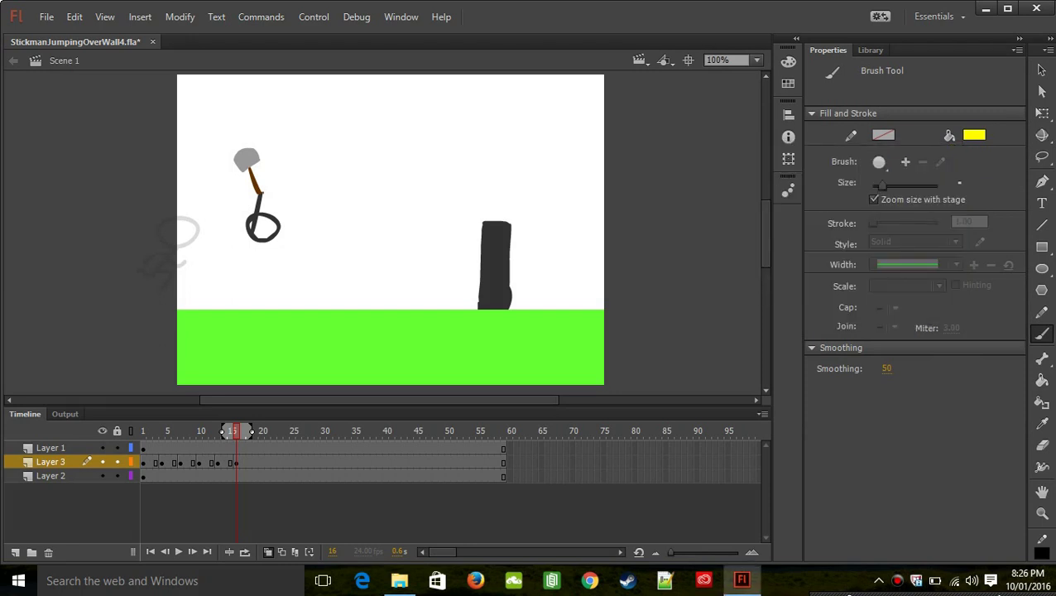
{"action": "mouse_move", "coordinate": [223, 170]}
{"action": "left_mouse_down"}
{"action": "mouse_move", "coordinate": [232, 176]}
{"action": "mouse_move", "coordinate": [225, 138]}
{"action": "mouse_move", "coordinate": [247, 131]}
{"action": "mouse_move", "coordinate": [265, 134]}
{"action": "mouse_move", "coordinate": [281, 161]}
{"action": "mouse_move", "coordinate": [230, 134]}
{"action": "left_mouse_up"}
- Brush the stickman's torso, two spread legs reaching the ground, and the lowered second arm in dark grey
{"action": "left_click", "coordinate": [974, 135]}
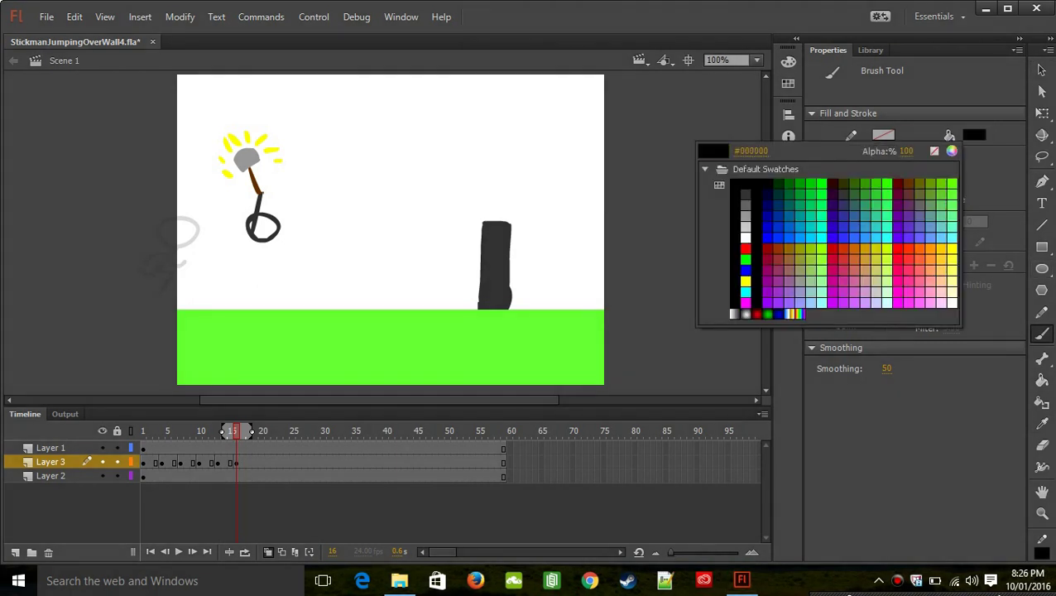
{"action": "left_click", "coordinate": [767, 184]}
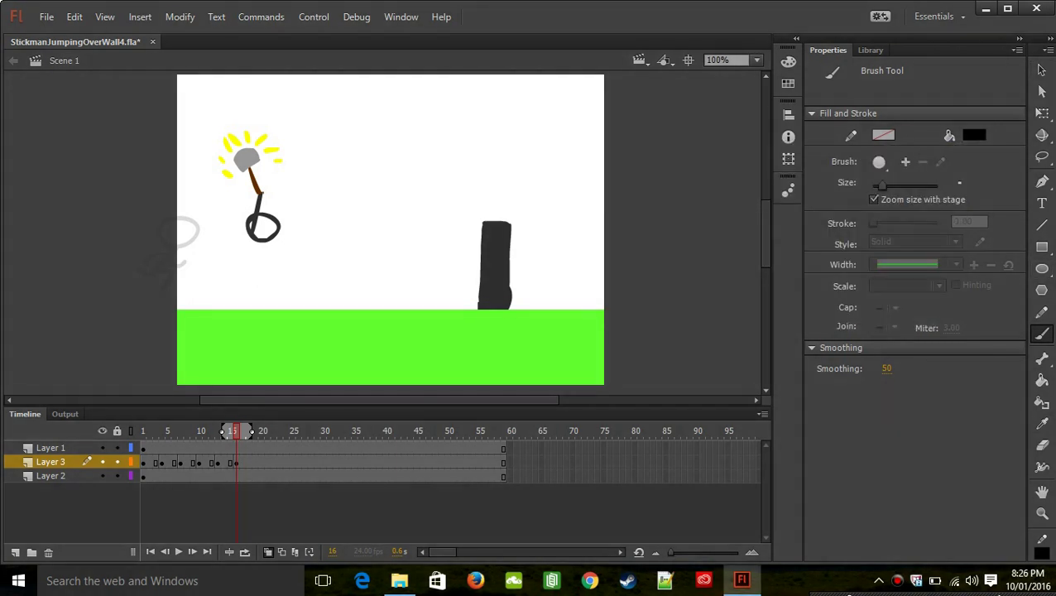
{"action": "left_click_drag", "start_coordinate": [258, 238], "coordinate": [262, 279]}
{"action": "left_click", "coordinate": [974, 134]}
{"action": "key", "text": "ctrl+z"}
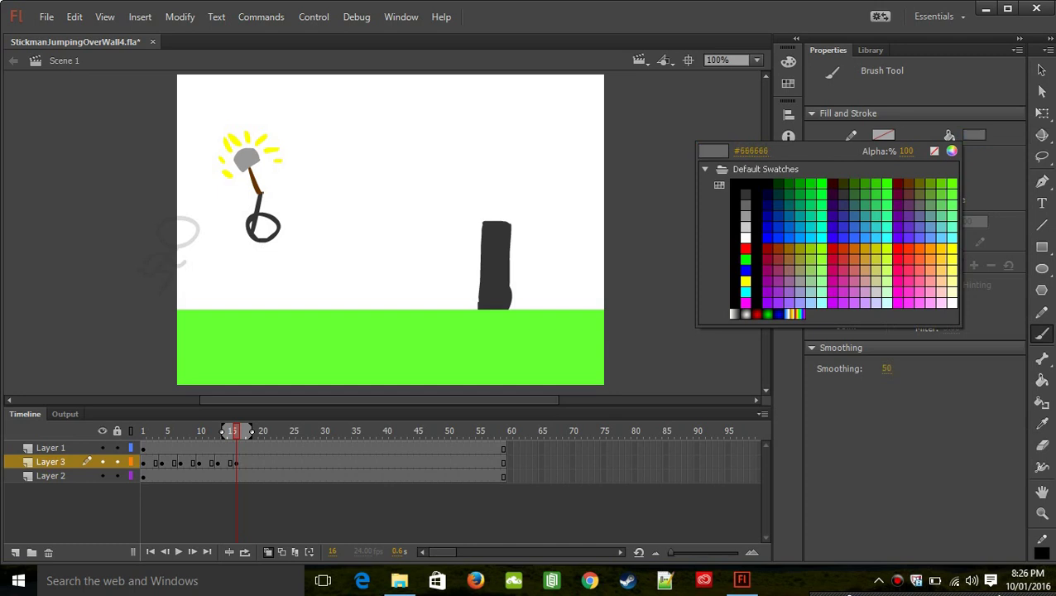
{"action": "left_click", "coordinate": [745, 205]}
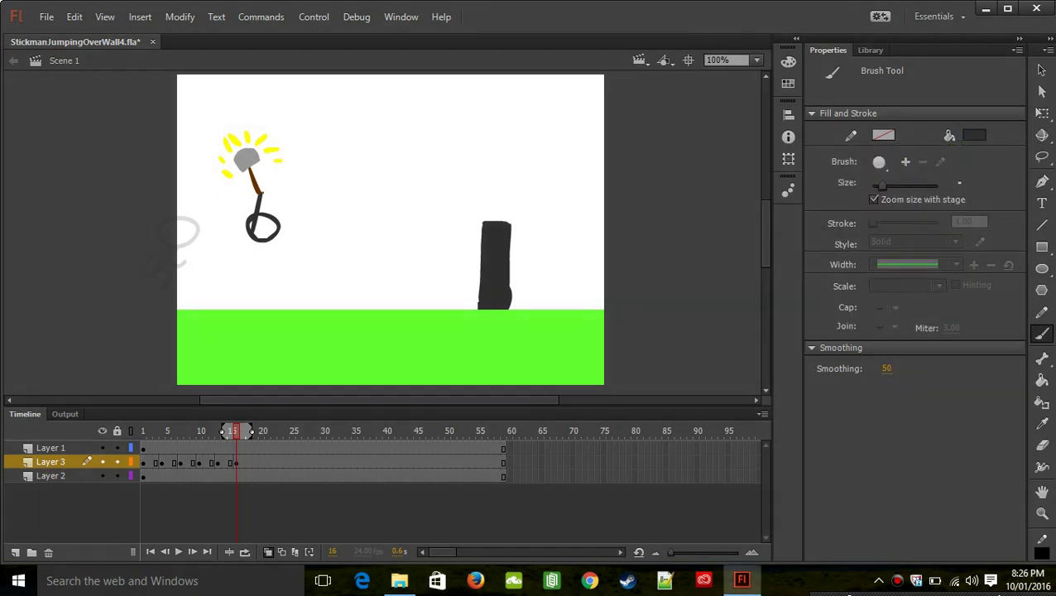
{"action": "left_click_drag", "start_coordinate": [263, 240], "coordinate": [258, 278]}
{"action": "key", "text": "ctrl+z"}
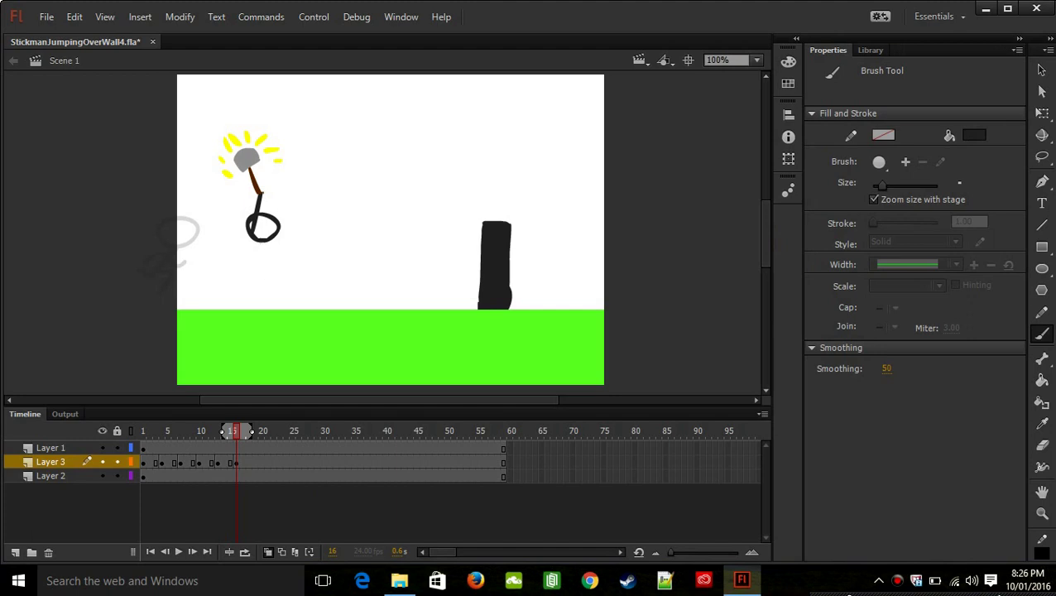
{"action": "left_click_drag", "start_coordinate": [261, 241], "coordinate": [248, 287]}
{"action": "key", "text": "ctrl+z"}
{"action": "left_click_drag", "start_coordinate": [260, 241], "coordinate": [239, 308]}
{"action": "left_click_drag", "start_coordinate": [254, 273], "coordinate": [274, 312]}
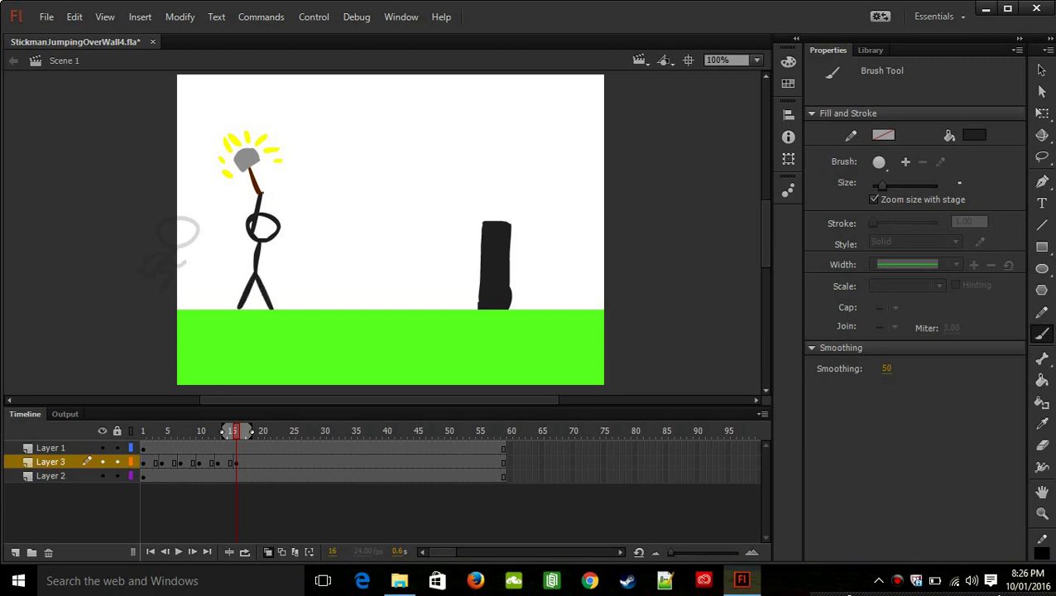
{"action": "left_click_drag", "start_coordinate": [261, 242], "coordinate": [273, 275]}
- Insert a blank keyframe at frame 19 of Layer 3
{"action": "left_click", "coordinate": [249, 462]}
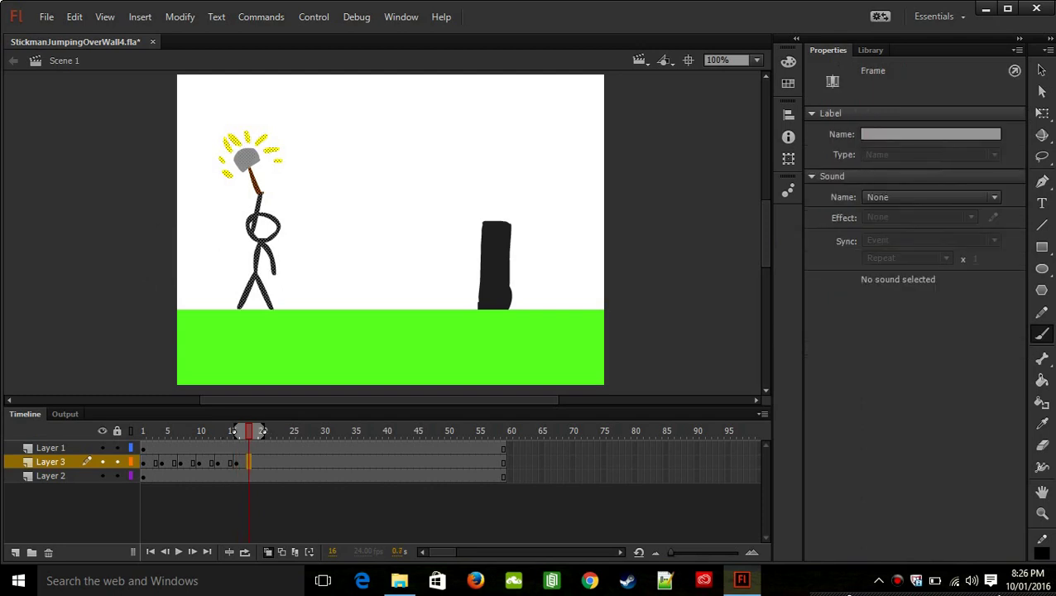
{"action": "left_click", "coordinate": [255, 463]}
{"action": "key", "text": "F7"}
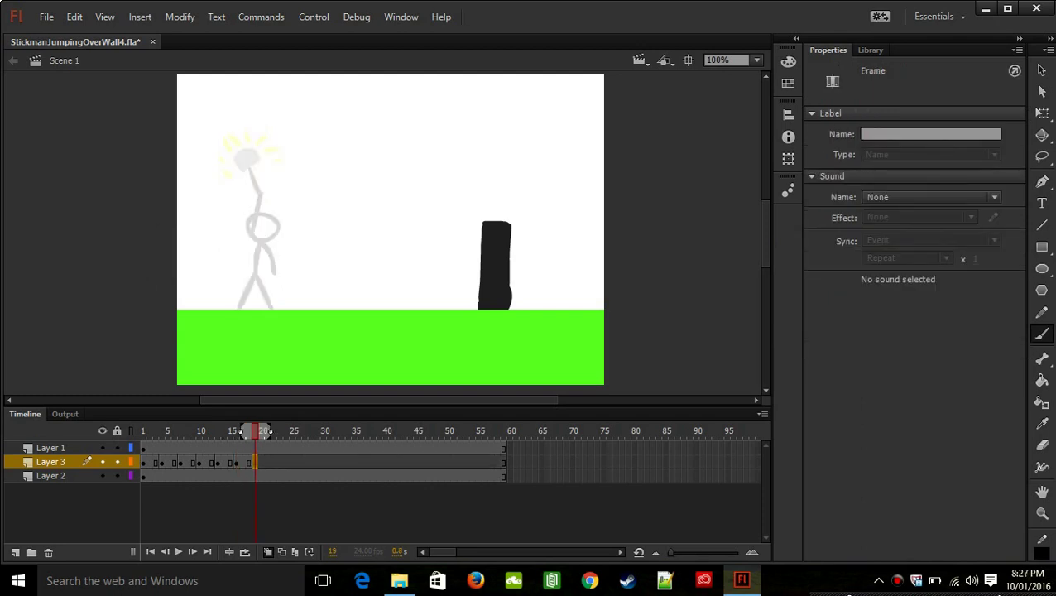
- Brush a bent-over stickman in dark grey, with a round head, horizontal torso, two spread legs and arms reaching down toward the ground
{"action": "mouse_move", "coordinate": [269, 282]}
{"action": "left_mouse_down"}
{"action": "mouse_move", "coordinate": [258, 270]}
{"action": "mouse_move", "coordinate": [273, 259]}
{"action": "mouse_move", "coordinate": [280, 278]}
{"action": "left_mouse_up"}
{"action": "key", "text": "ctrl+z"}
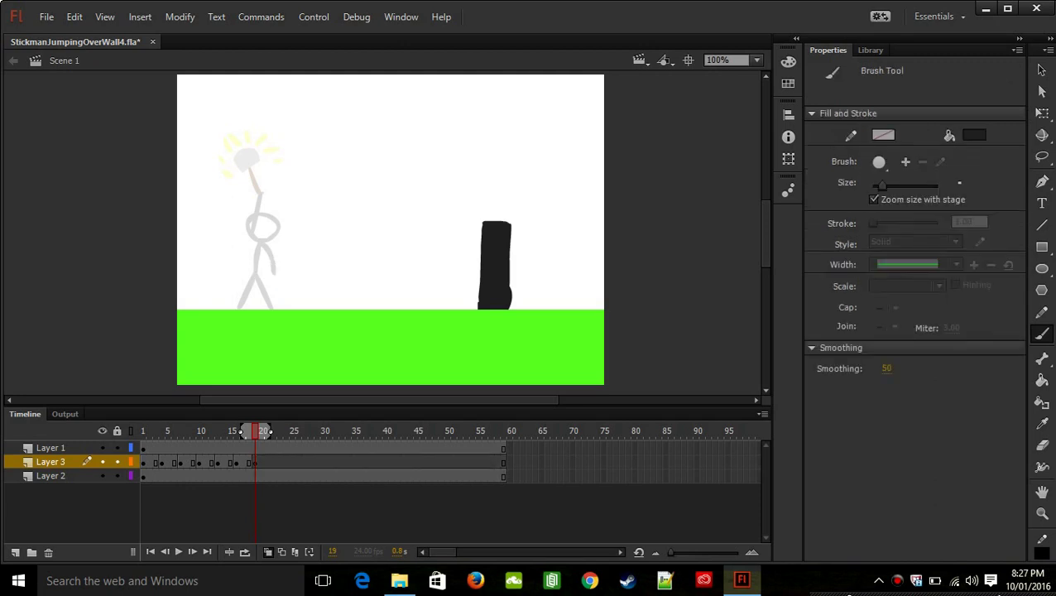
{"action": "mouse_move", "coordinate": [289, 270]}
{"action": "left_mouse_down"}
{"action": "mouse_move", "coordinate": [269, 255]}
{"action": "mouse_move", "coordinate": [274, 247]}
{"action": "mouse_move", "coordinate": [295, 249]}
{"action": "mouse_move", "coordinate": [285, 274]}
{"action": "mouse_move", "coordinate": [277, 262]}
{"action": "mouse_move", "coordinate": [292, 255]}
{"action": "mouse_move", "coordinate": [290, 275]}
{"action": "mouse_move", "coordinate": [276, 259]}
{"action": "mouse_move", "coordinate": [293, 253]}
{"action": "mouse_move", "coordinate": [286, 278]}
{"action": "mouse_move", "coordinate": [276, 257]}
{"action": "mouse_move", "coordinate": [301, 251]}
{"action": "mouse_move", "coordinate": [290, 271]}
{"action": "mouse_move", "coordinate": [278, 265]}
{"action": "mouse_move", "coordinate": [300, 255]}
{"action": "mouse_move", "coordinate": [295, 277]}
{"action": "mouse_move", "coordinate": [271, 261]}
{"action": "mouse_move", "coordinate": [252, 279]}
{"action": "mouse_move", "coordinate": [267, 264]}
{"action": "mouse_move", "coordinate": [242, 260]}
{"action": "mouse_move", "coordinate": [215, 304]}
{"action": "left_mouse_up"}
{"action": "key", "text": "ctrl+z"}
{"action": "key", "text": "ctrl+z"}
{"action": "key", "text": "ctrl+z"}
{"action": "key", "text": "ctrl+z"}
{"action": "key", "text": "ctrl+z"}
{"action": "left_click_drag", "start_coordinate": [241, 261], "coordinate": [265, 312]}
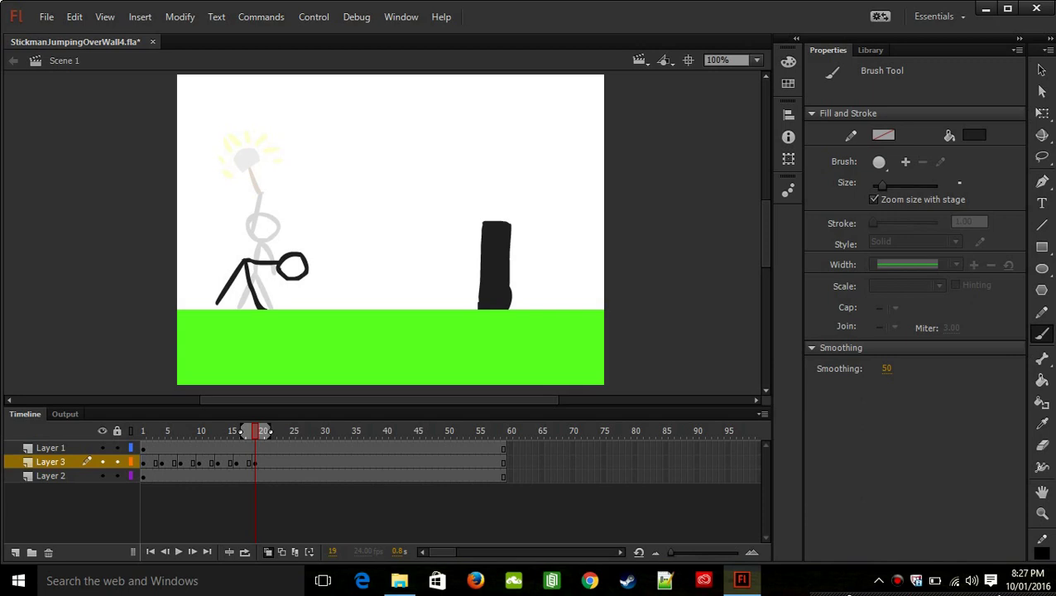
{"action": "left_click_drag", "start_coordinate": [278, 270], "coordinate": [285, 289]}
{"action": "left_click_drag", "start_coordinate": [286, 280], "coordinate": [290, 292]}
- Brush a brown tool handle from the stickman's hands down to the ground and a grey #999999 tool head at its end
{"action": "left_click", "coordinate": [974, 135]}
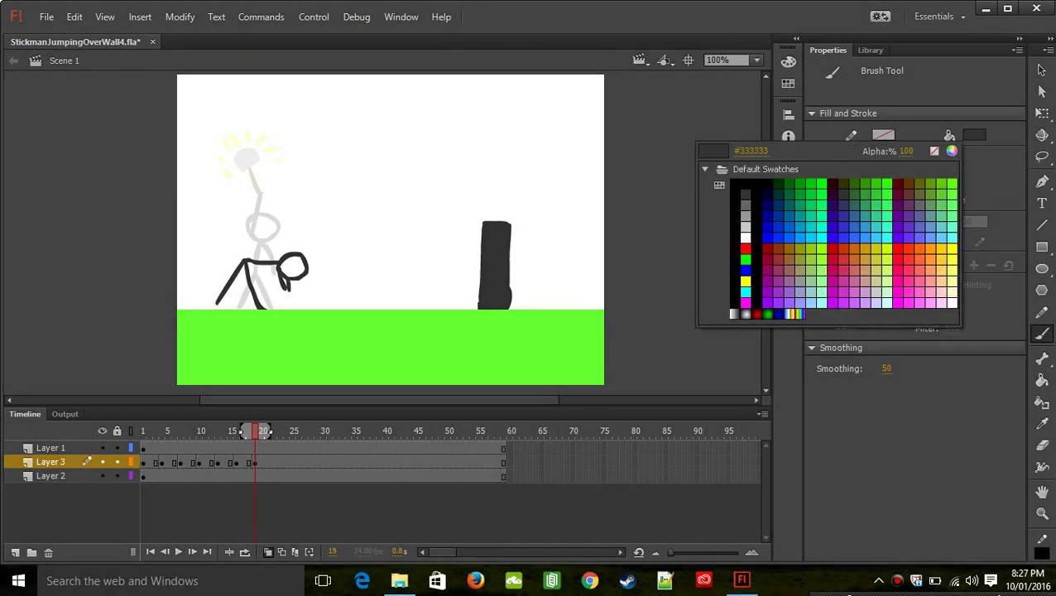
{"action": "left_click", "coordinate": [763, 263]}
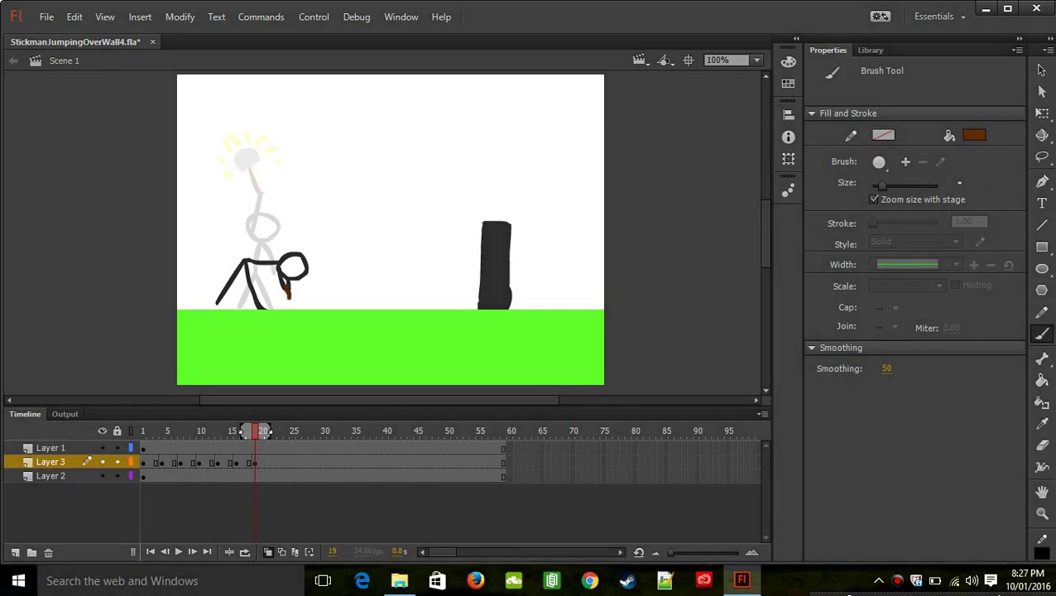
{"action": "left_click_drag", "start_coordinate": [286, 291], "coordinate": [291, 308]}
{"action": "left_click", "coordinate": [974, 135]}
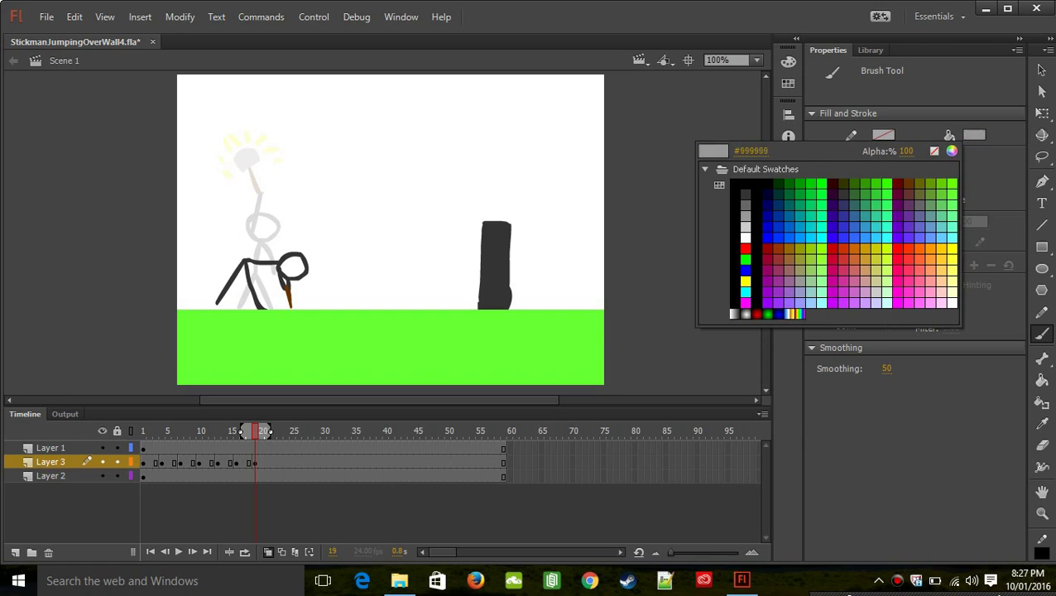
{"action": "left_click", "coordinate": [746, 216]}
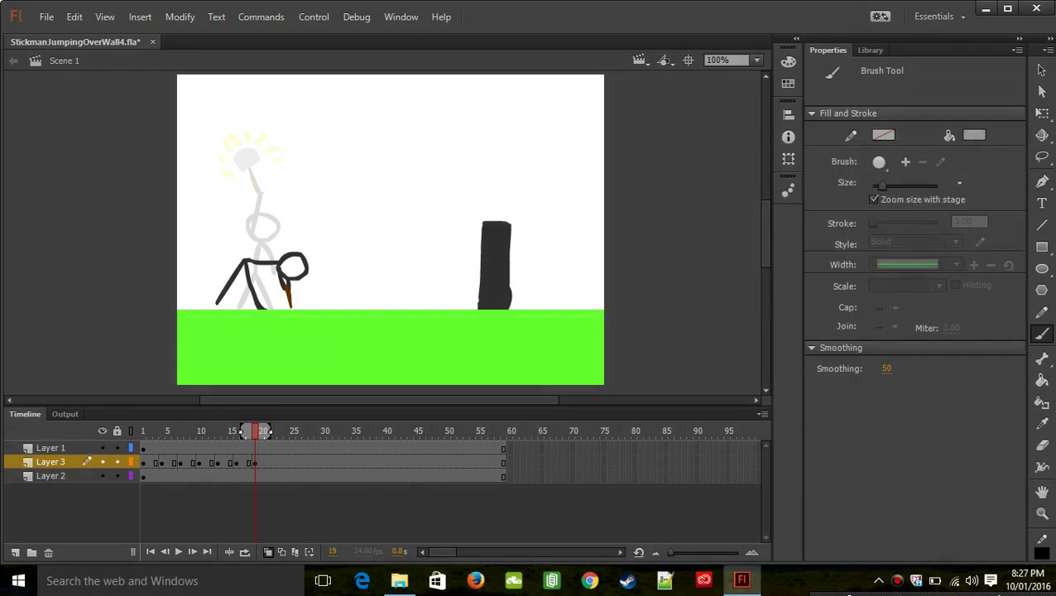
{"action": "left_click_drag", "start_coordinate": [284, 307], "coordinate": [292, 307]}
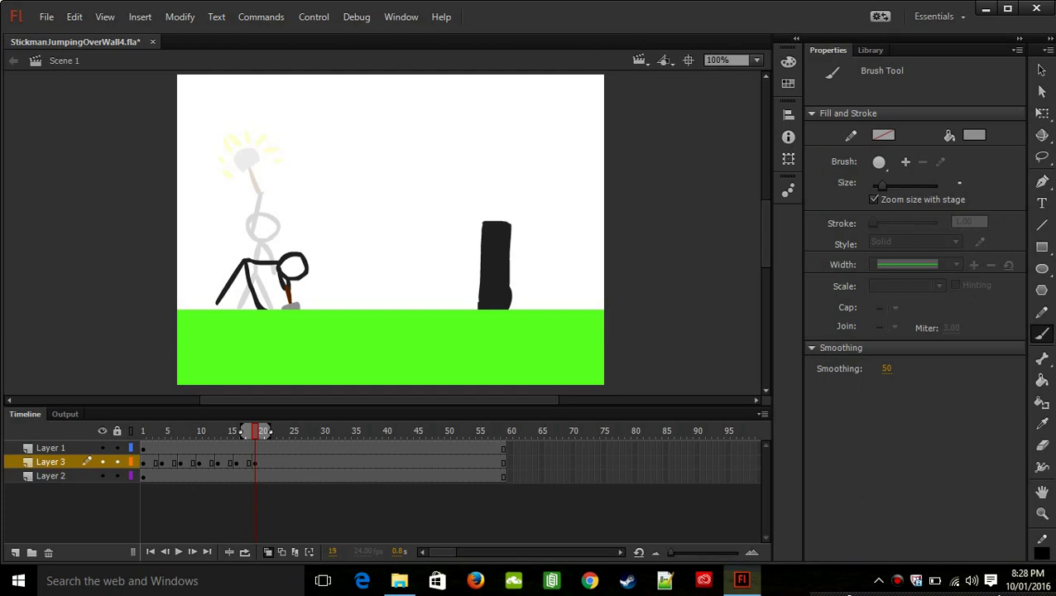
- Insert a blank keyframe at frame 22 of Layer 3
{"action": "left_click", "coordinate": [261, 461]}
{"action": "left_click", "coordinate": [268, 462]}
{"action": "left_click", "coordinate": [274, 462]}
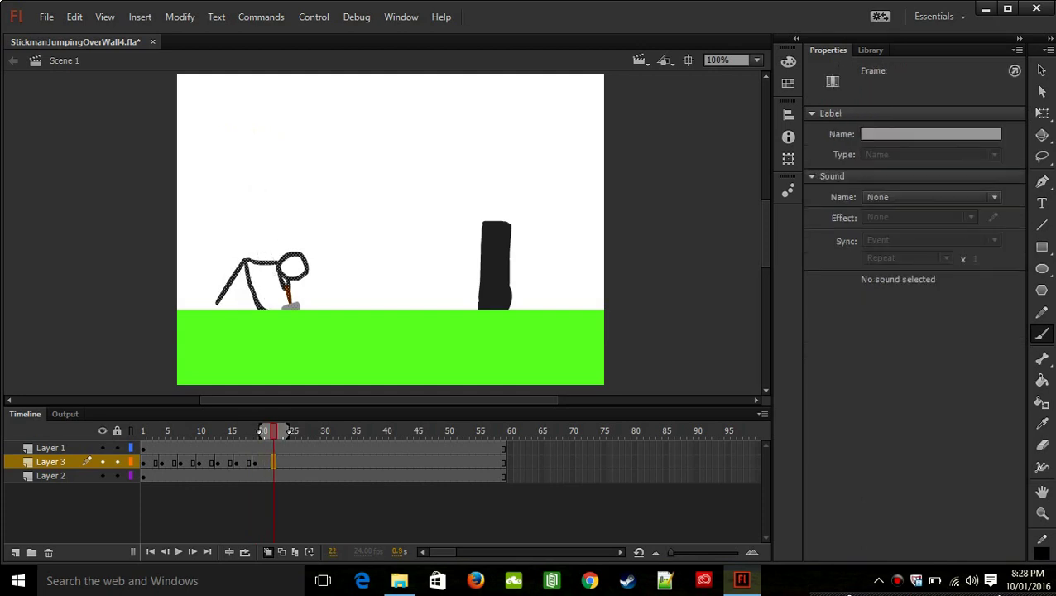
{"action": "key", "text": "F7"}
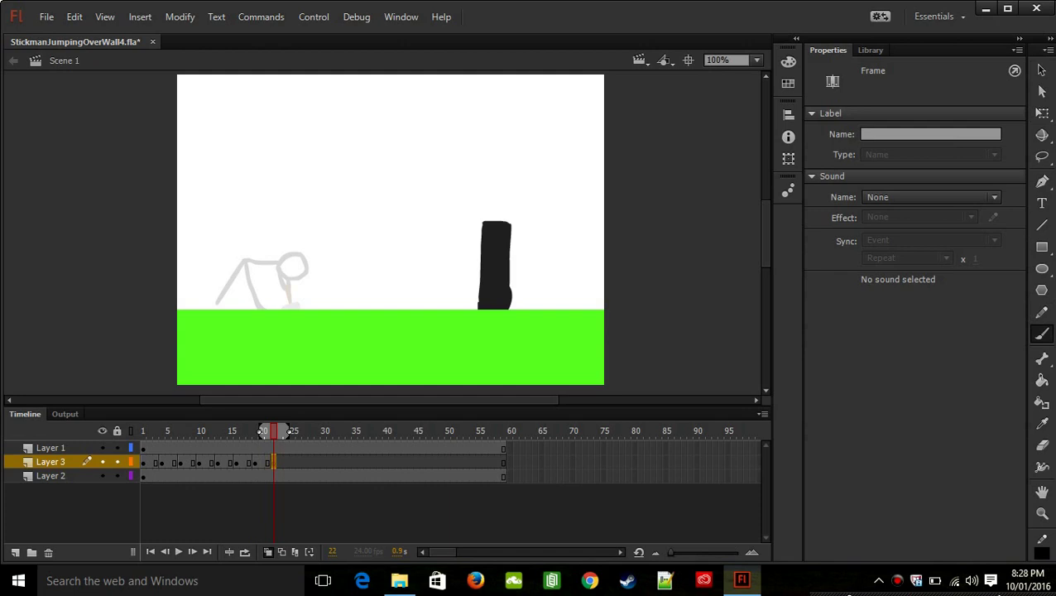
- Brush the stickman's head in dark grey above the bent-over pose, with two arms swung up and back
{"action": "mouse_move", "coordinate": [262, 236]}
{"action": "left_mouse_down"}
{"action": "mouse_move", "coordinate": [249, 222]}
{"action": "mouse_move", "coordinate": [263, 209]}
{"action": "mouse_move", "coordinate": [274, 222]}
{"action": "left_mouse_up"}
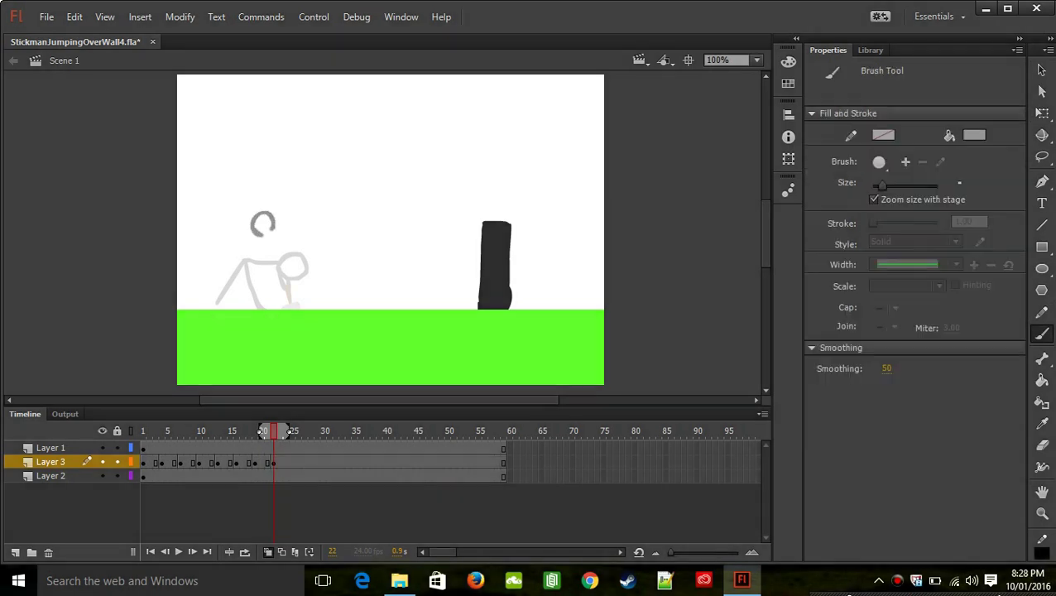
{"action": "key", "text": "ctrl+z"}
{"action": "left_click", "coordinate": [974, 135]}
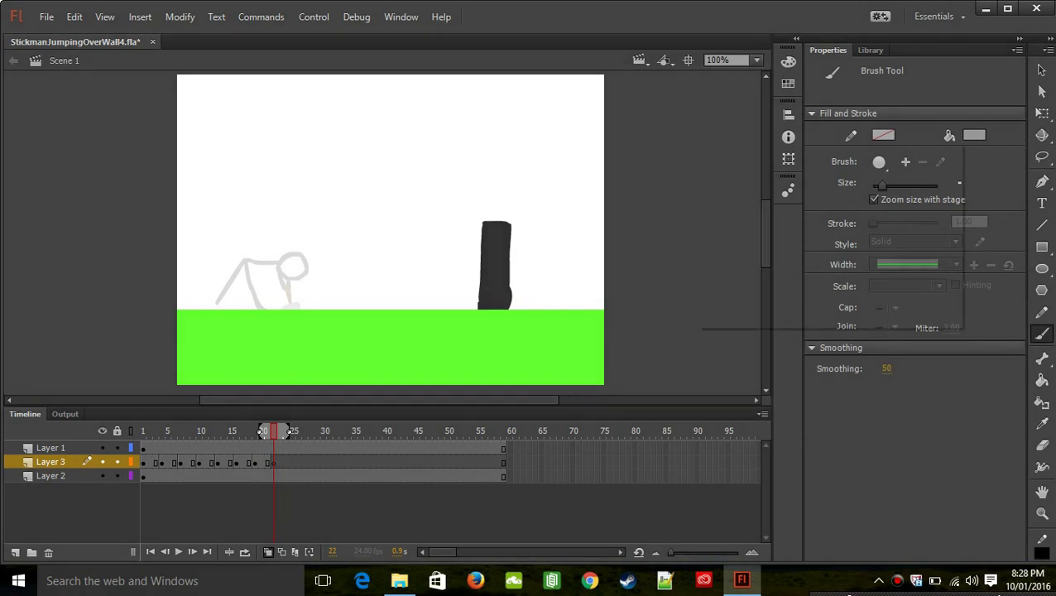
{"action": "left_click", "coordinate": [747, 194]}
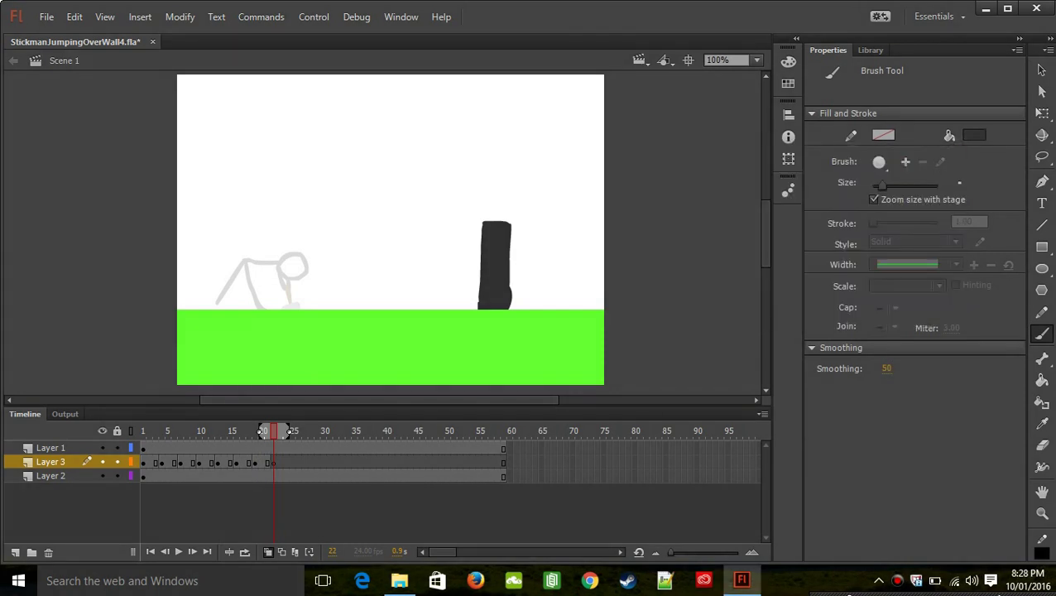
{"action": "mouse_move", "coordinate": [237, 229]}
{"action": "left_mouse_down"}
{"action": "mouse_move", "coordinate": [253, 205]}
{"action": "mouse_move", "coordinate": [250, 229]}
{"action": "mouse_move", "coordinate": [233, 224]}
{"action": "mouse_move", "coordinate": [237, 206]}
{"action": "mouse_move", "coordinate": [258, 205]}
{"action": "mouse_move", "coordinate": [259, 223]}
{"action": "mouse_move", "coordinate": [243, 230]}
{"action": "mouse_move", "coordinate": [235, 210]}
{"action": "mouse_move", "coordinate": [259, 206]}
{"action": "mouse_move", "coordinate": [260, 229]}
{"action": "mouse_move", "coordinate": [239, 226]}
{"action": "mouse_move", "coordinate": [249, 228]}
{"action": "mouse_move", "coordinate": [232, 194]}
{"action": "left_mouse_up"}
{"action": "key", "text": "ctrl+z"}
{"action": "key", "text": "ctrl+z"}
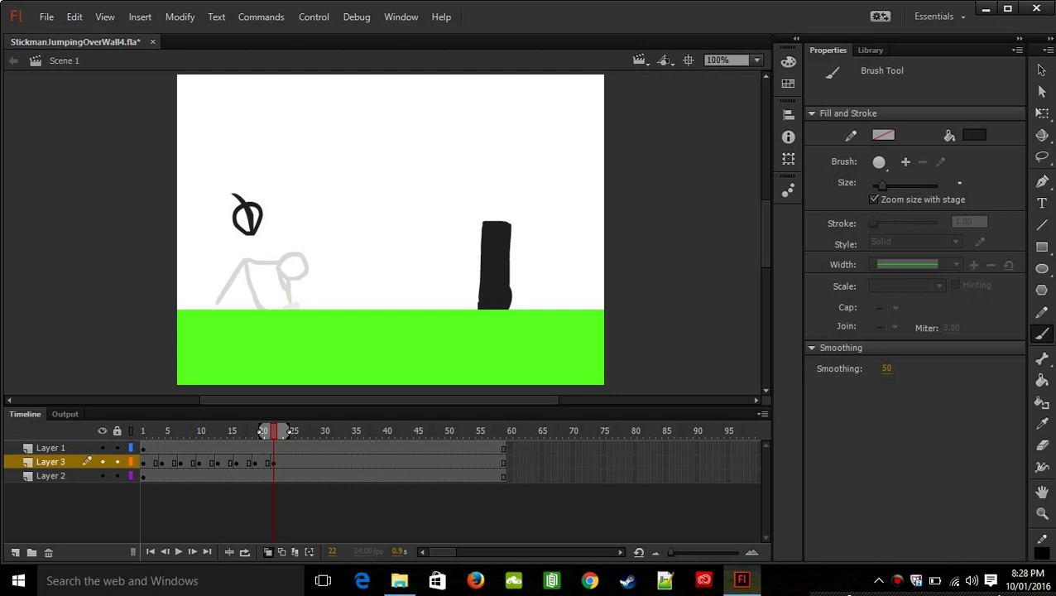
{"action": "key", "text": "ctrl+z"}
{"action": "left_click_drag", "start_coordinate": [259, 221], "coordinate": [230, 194]}
{"action": "key", "text": "ctrl+z"}
{"action": "left_click_drag", "start_coordinate": [245, 231], "coordinate": [224, 201]}
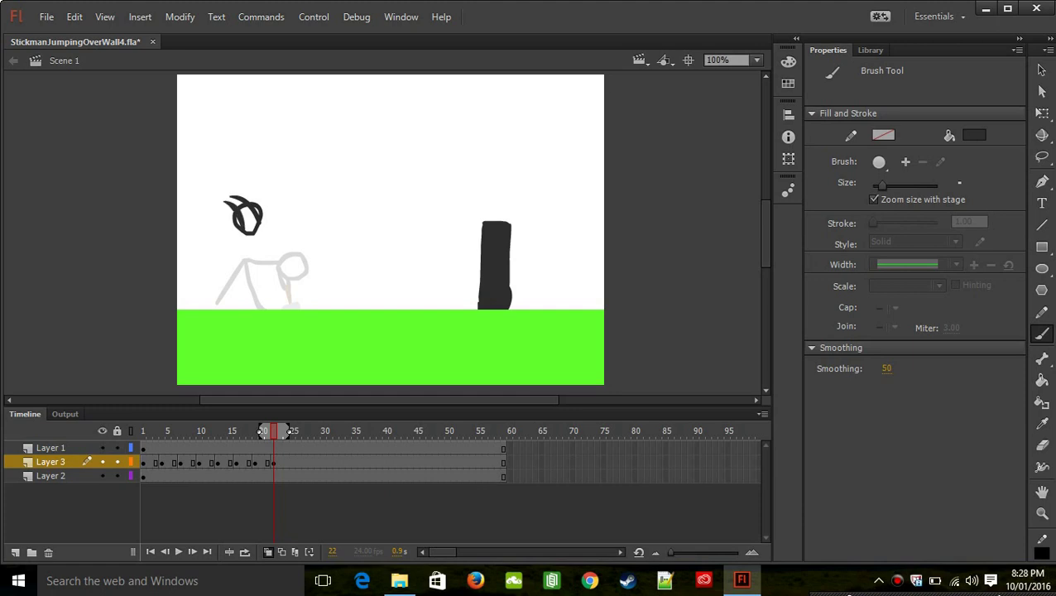
{"action": "left_click", "coordinate": [974, 135]}
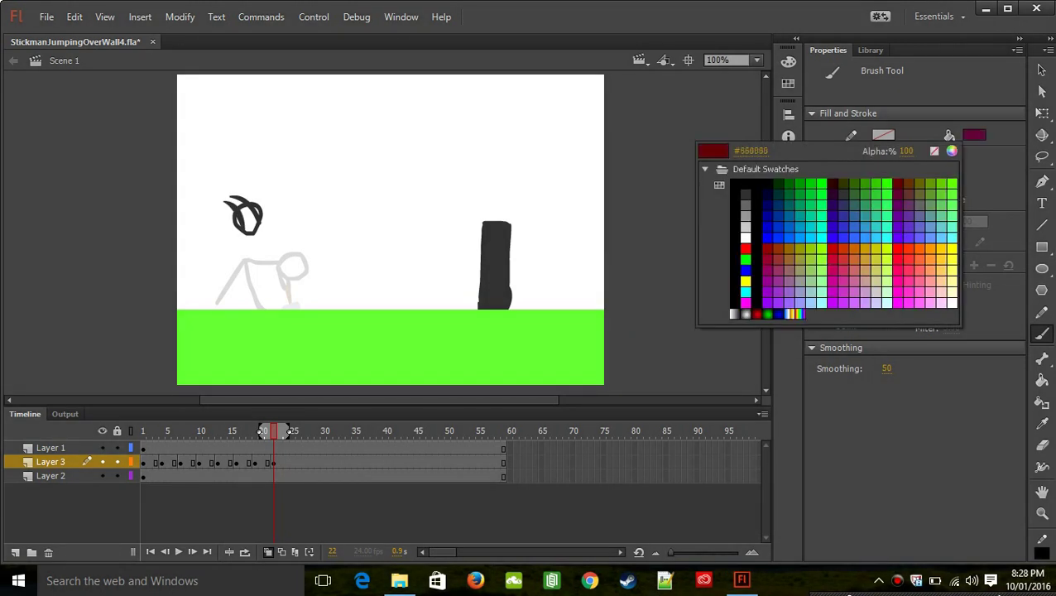
{"action": "left_click", "coordinate": [909, 184]}
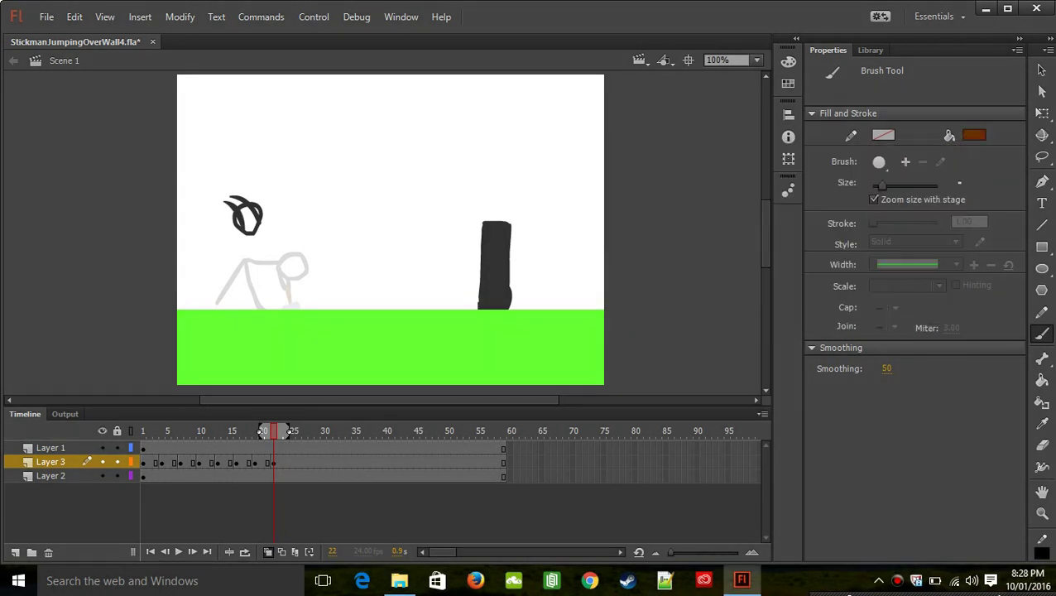
{"action": "mouse_move", "coordinate": [237, 206]}
{"action": "left_mouse_down"}
{"action": "mouse_move", "coordinate": [200, 177]}
{"action": "mouse_move", "coordinate": [219, 189]}
{"action": "left_mouse_up"}
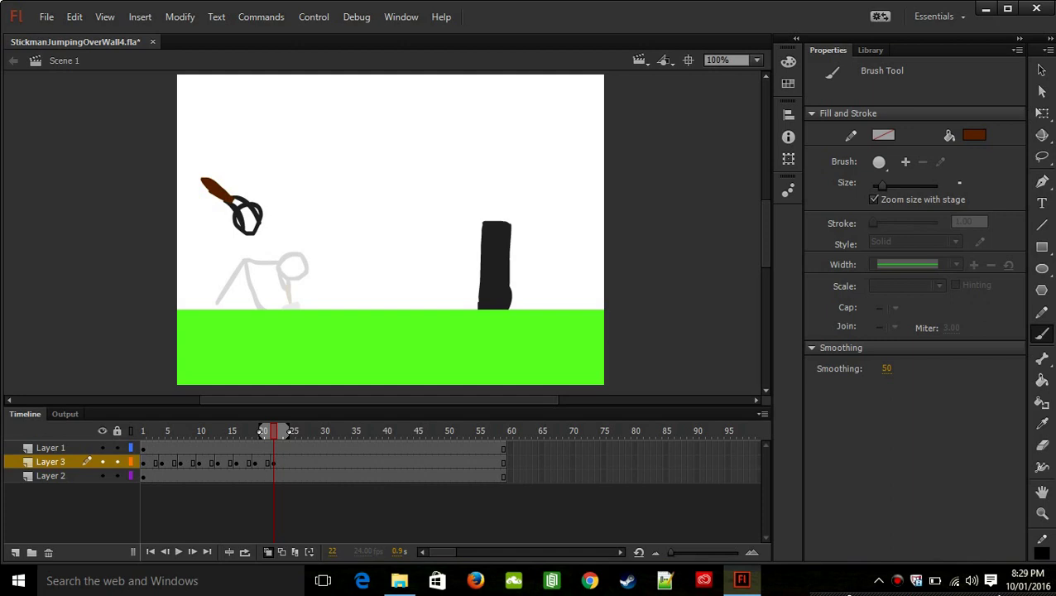
{"action": "key", "text": "ctrl+z"}
{"action": "key", "text": "ctrl+z"}
{"action": "key", "text": "ctrl+z"}
{"action": "key", "text": "ctrl+z"}
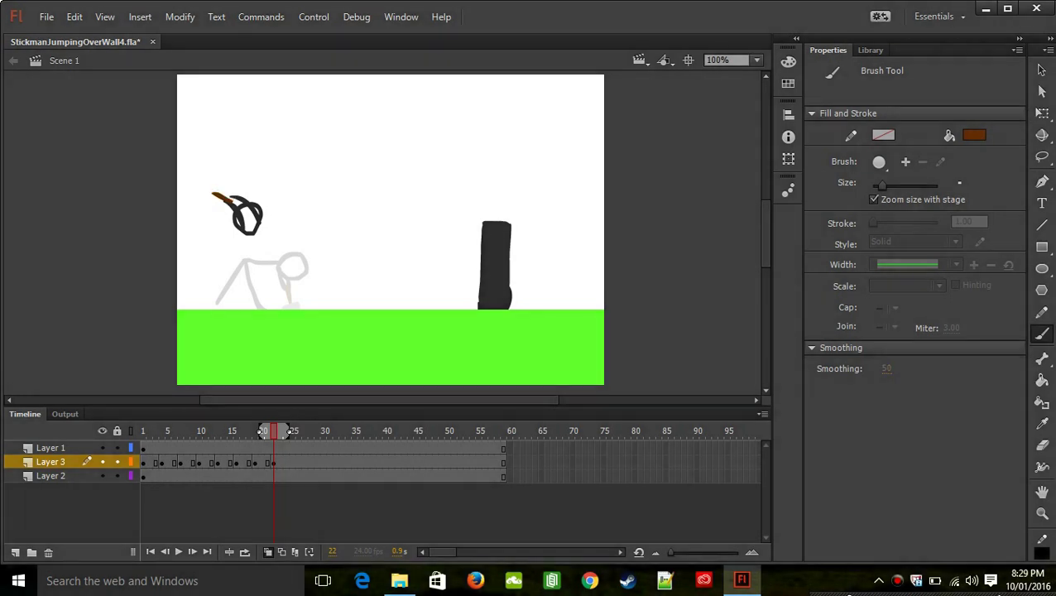
- Extend the stickman's upper arm in dark grey with a short stroke curving toward the other hand
{"action": "left_click", "coordinate": [975, 135]}
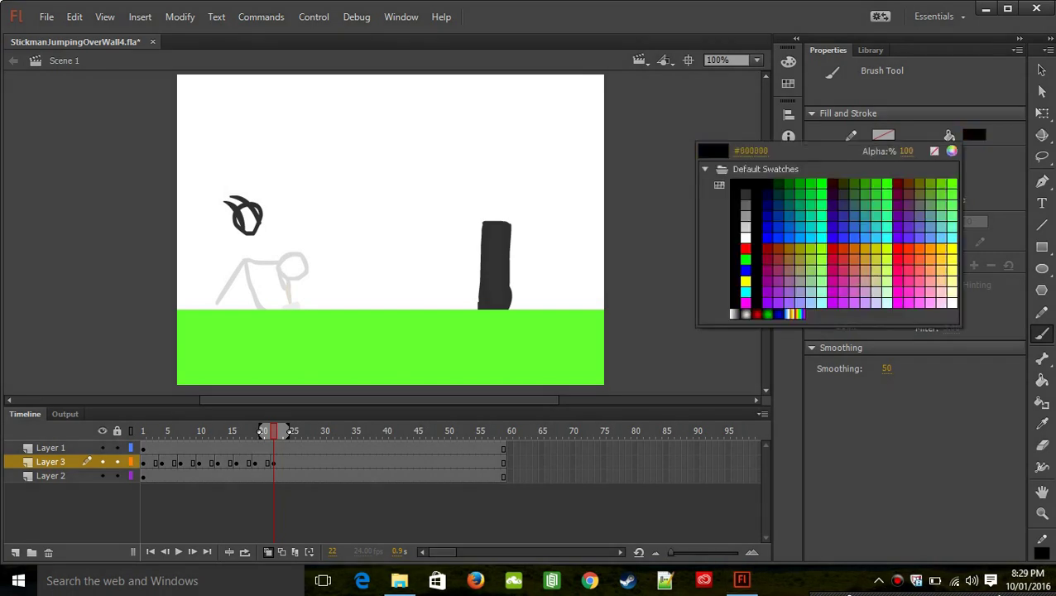
{"action": "left_click", "coordinate": [745, 194]}
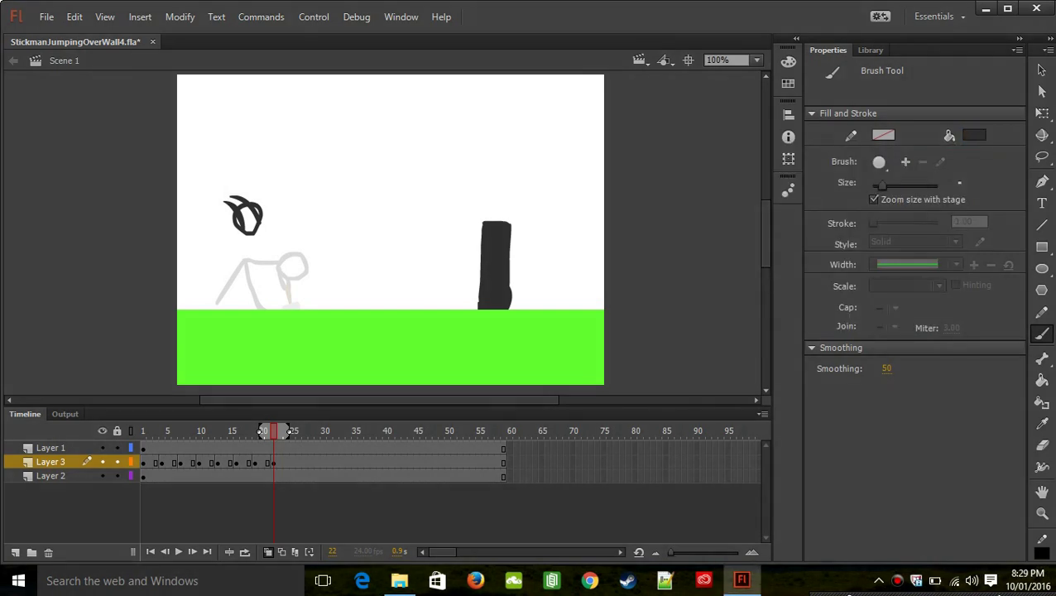
{"action": "left_click_drag", "start_coordinate": [222, 193], "coordinate": [235, 198]}
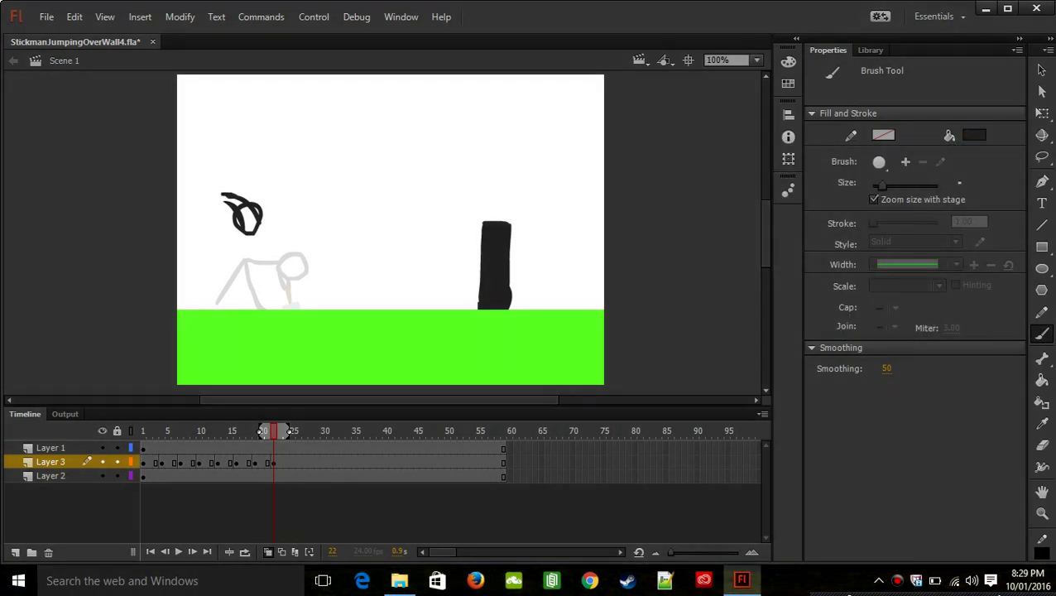
{"action": "key", "text": "ctrl+z"}
{"action": "left_click_drag", "start_coordinate": [235, 196], "coordinate": [226, 196]}
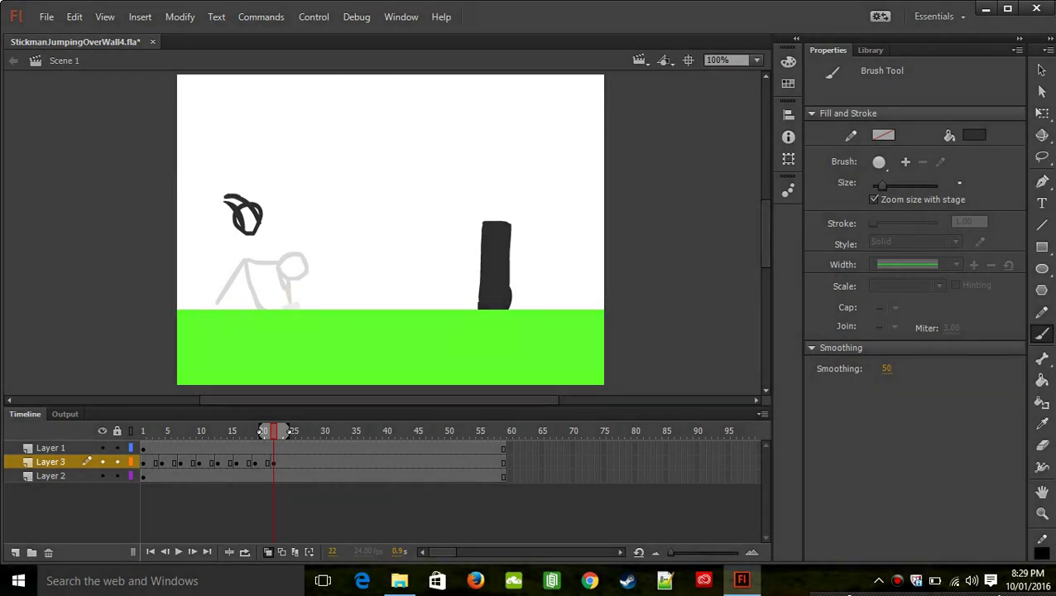
- Brush a thin brown #663300 tool handle extending diagonally up and back from the stickman's hands
{"action": "left_click", "coordinate": [974, 135]}
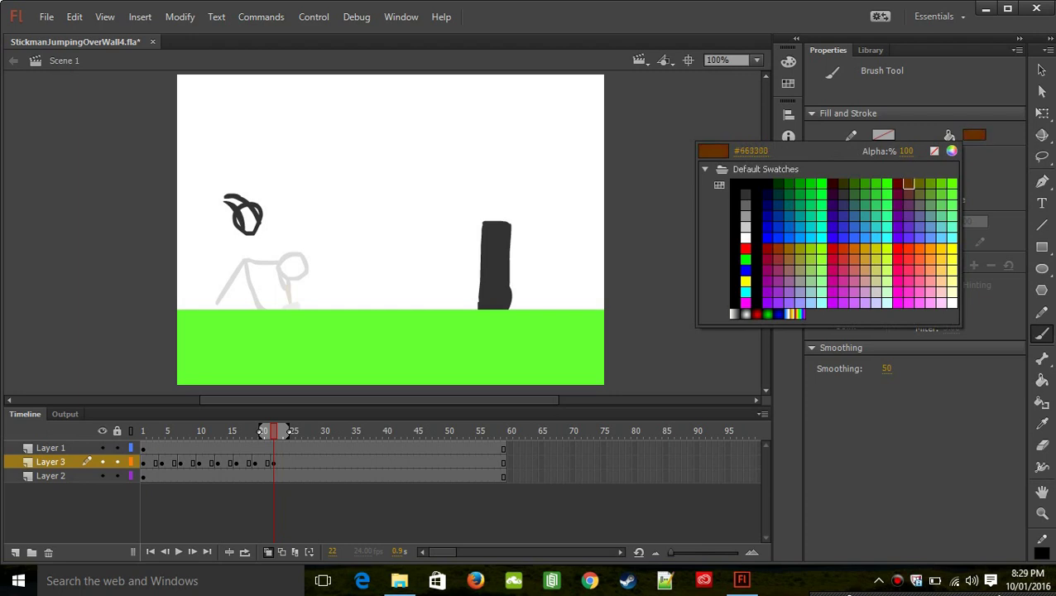
{"action": "left_click", "coordinate": [907, 182]}
{"action": "mouse_move", "coordinate": [232, 199]}
{"action": "left_mouse_down"}
{"action": "mouse_move", "coordinate": [202, 199]}
{"action": "mouse_move", "coordinate": [229, 193]}
{"action": "left_mouse_up"}
{"action": "key", "text": "ctrl+z"}
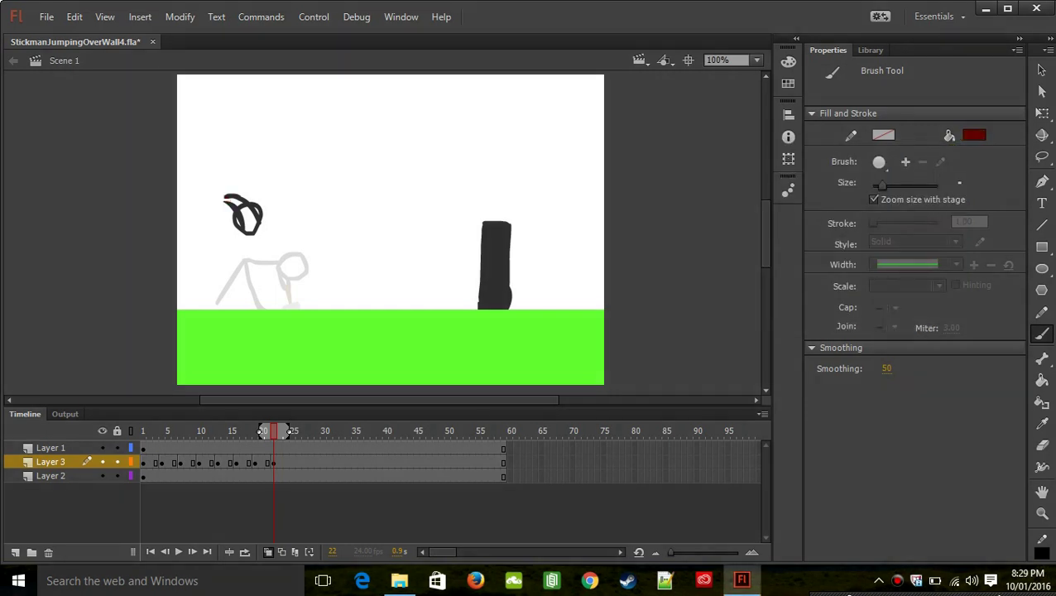
{"action": "left_click", "coordinate": [974, 135]}
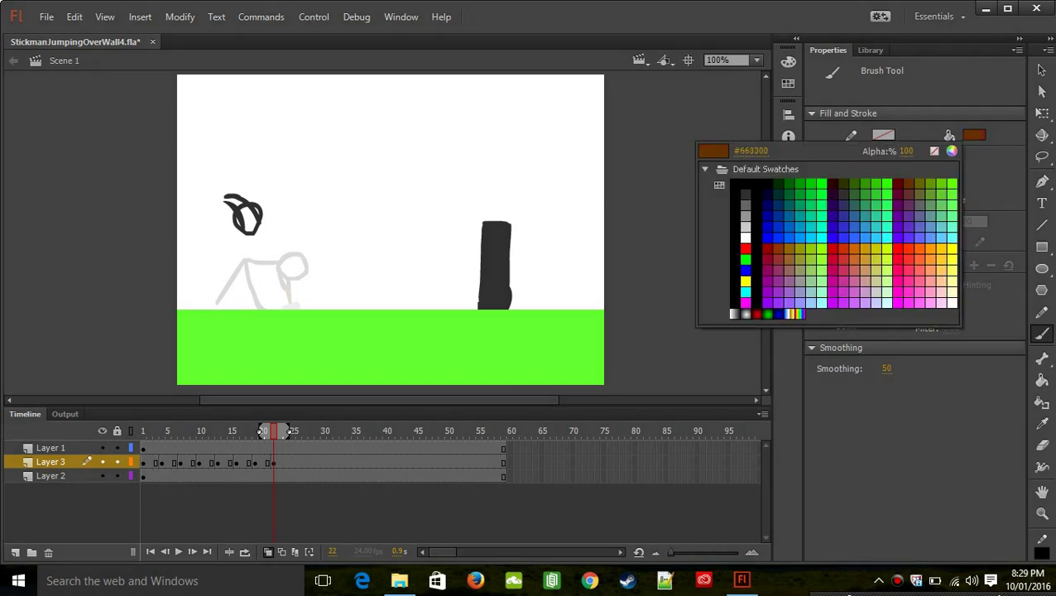
{"action": "left_click", "coordinate": [908, 183]}
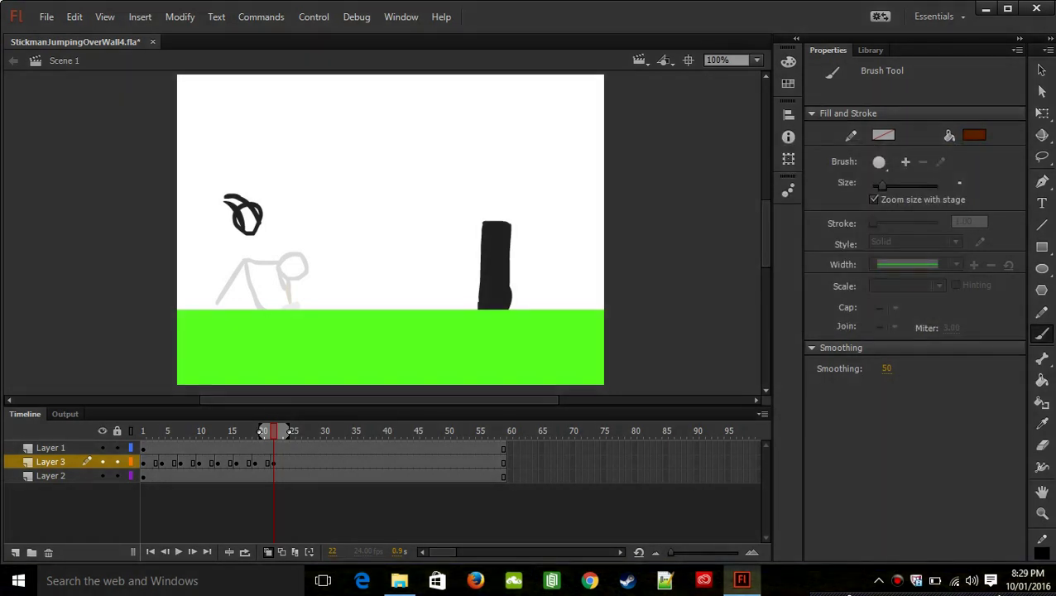
{"action": "left_click_drag", "start_coordinate": [231, 202], "coordinate": [207, 188]}
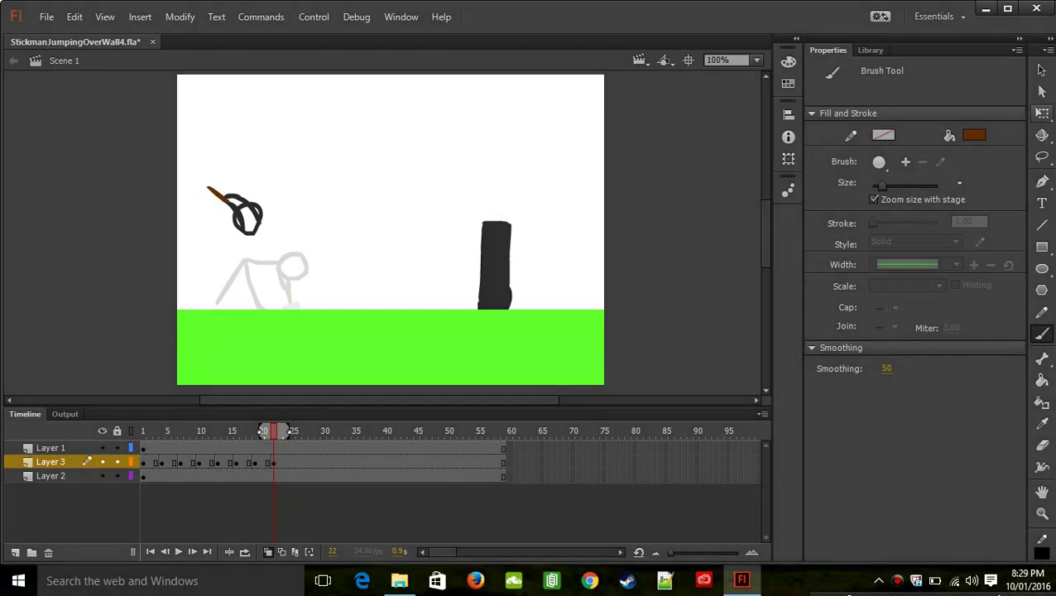
- Brush a rounded grey tool head on the upper end of the brown handle
{"action": "left_click", "coordinate": [974, 134]}
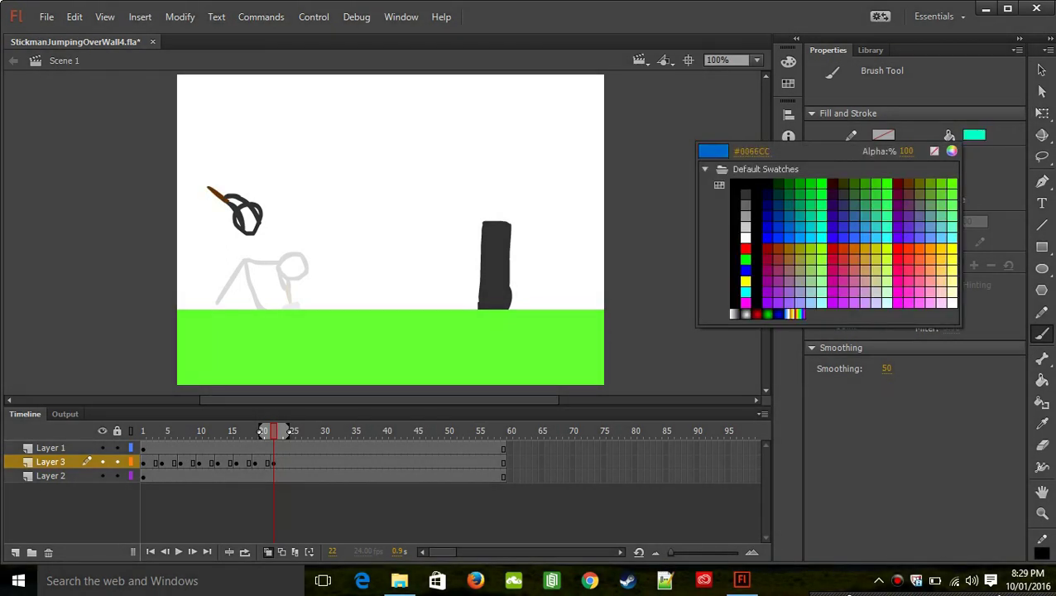
{"action": "left_click", "coordinate": [746, 216]}
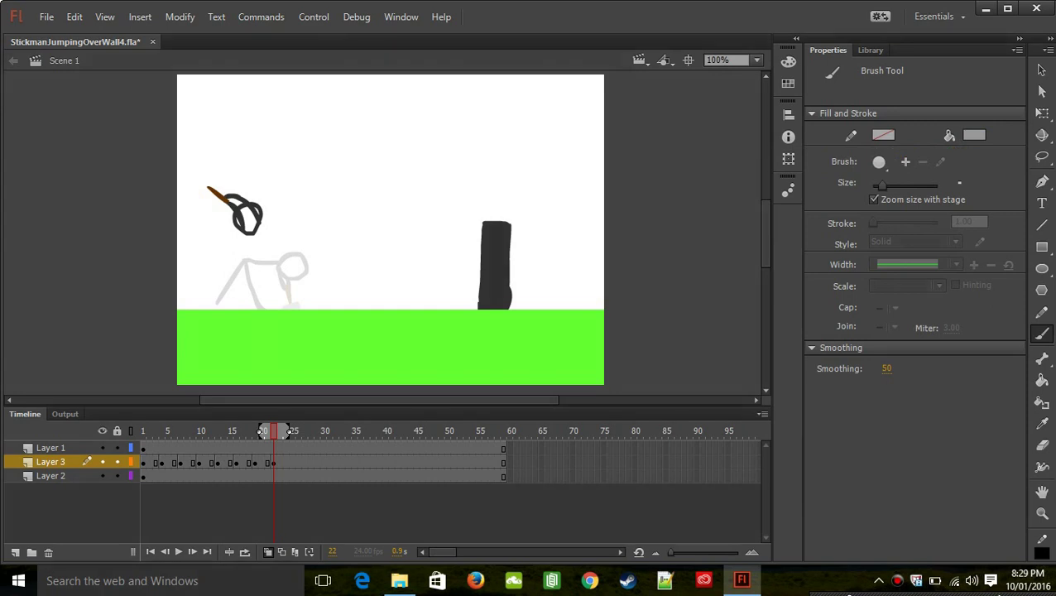
{"action": "mouse_move", "coordinate": [204, 191]}
{"action": "left_mouse_down"}
{"action": "mouse_move", "coordinate": [215, 179]}
{"action": "mouse_move", "coordinate": [202, 183]}
{"action": "left_mouse_up"}
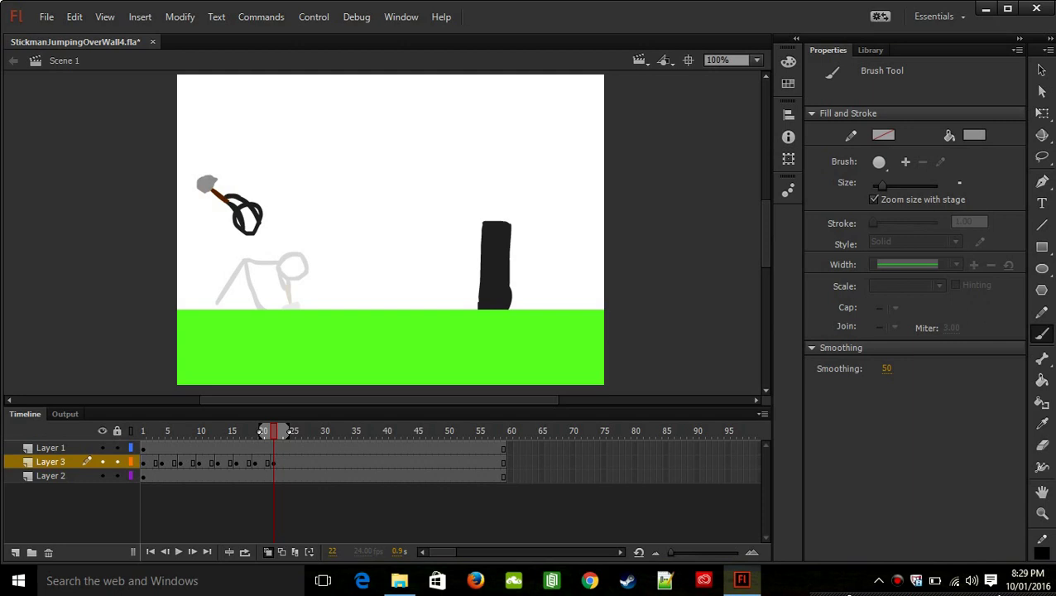
{"action": "mouse_move", "coordinate": [217, 171]}
{"action": "left_mouse_down"}
{"action": "mouse_move", "coordinate": [192, 177]}
{"action": "mouse_move", "coordinate": [200, 192]}
{"action": "mouse_move", "coordinate": [203, 180]}
{"action": "mouse_move", "coordinate": [193, 195]}
{"action": "left_mouse_up"}
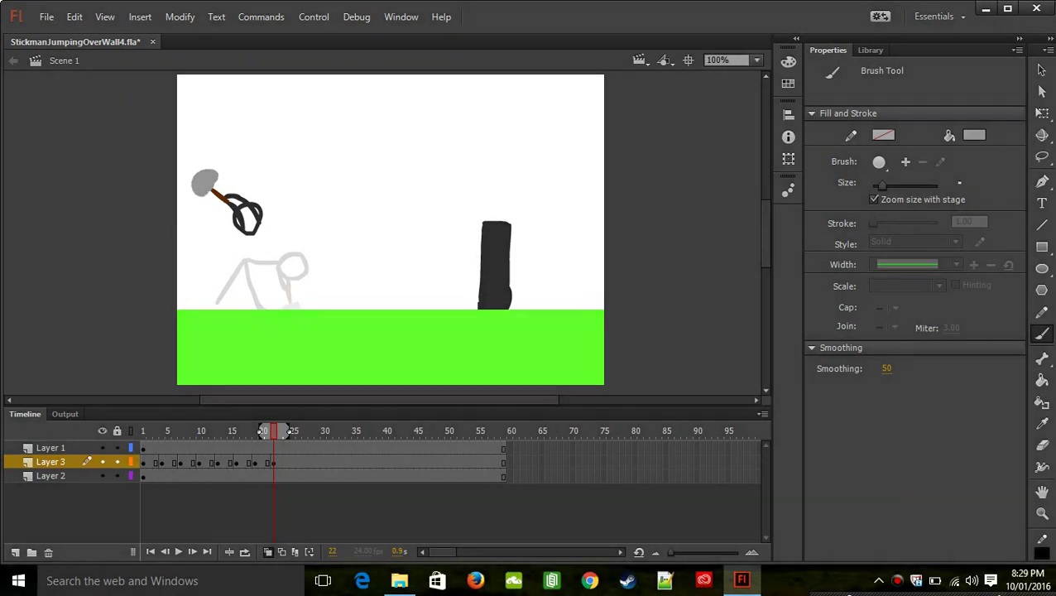
- Brush small brown dirt specks flying off behind the grey tool head
{"action": "left_click", "coordinate": [974, 135]}
{"action": "left_click", "coordinate": [907, 183]}
{"action": "mouse_move", "coordinate": [188, 171]}
{"action": "left_mouse_down"}
{"action": "mouse_move", "coordinate": [177, 190]}
{"action": "mouse_move", "coordinate": [194, 157]}
{"action": "left_mouse_up"}
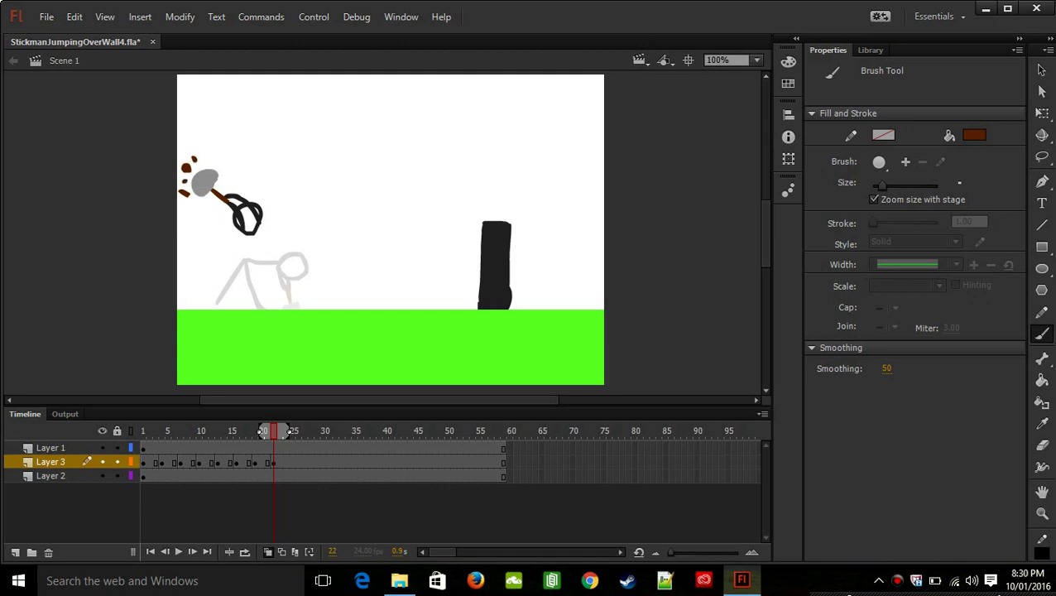
- Insert a blank keyframe at frame 25 on Layer 3
{"action": "left_click", "coordinate": [286, 462]}
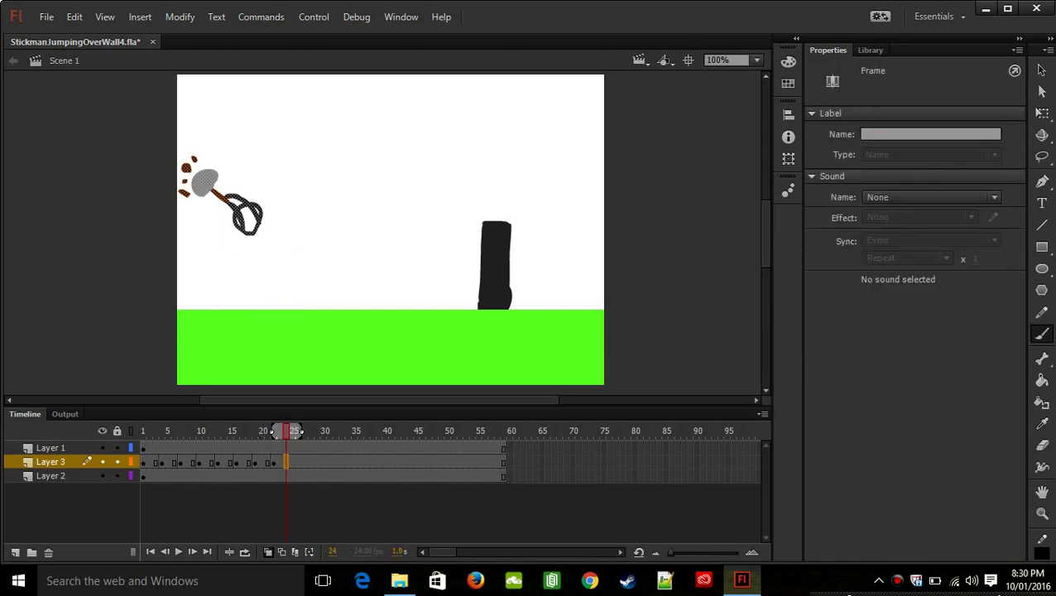
{"action": "left_click", "coordinate": [293, 461]}
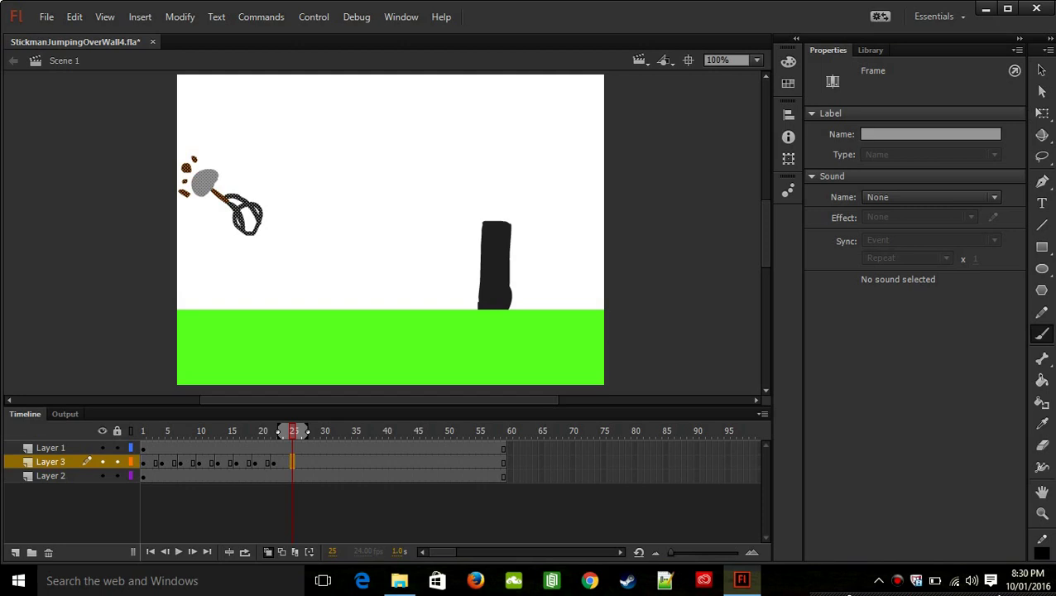
{"action": "key", "text": "F7"}
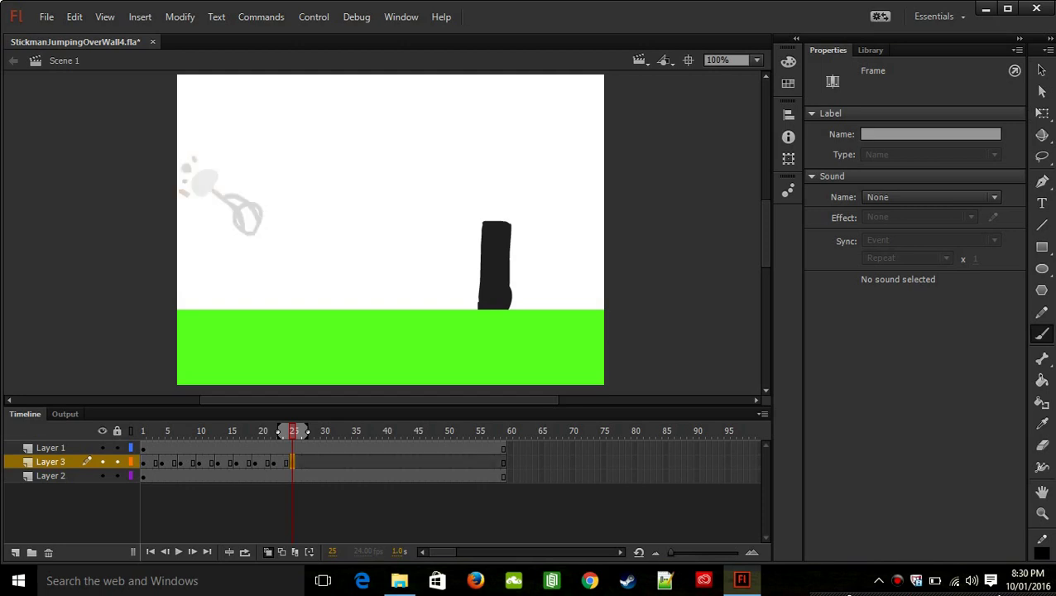
- Try to recolour the whole frame 22 drawing on Layer 3 dark grey #333333, undo it and clear the selection
{"action": "left_click", "coordinate": [273, 463]}
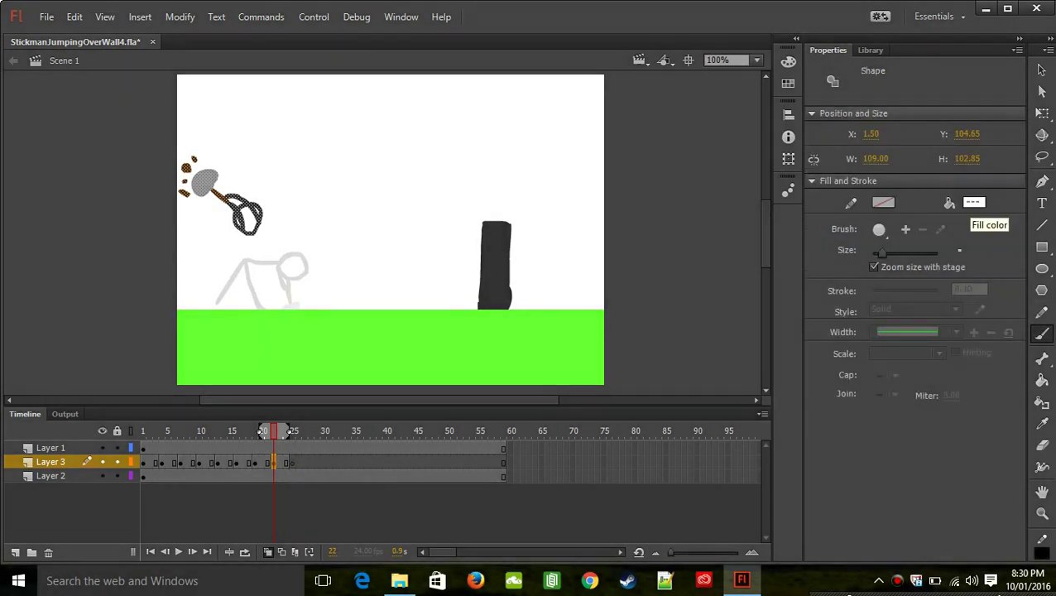
{"action": "left_click", "coordinate": [974, 203]}
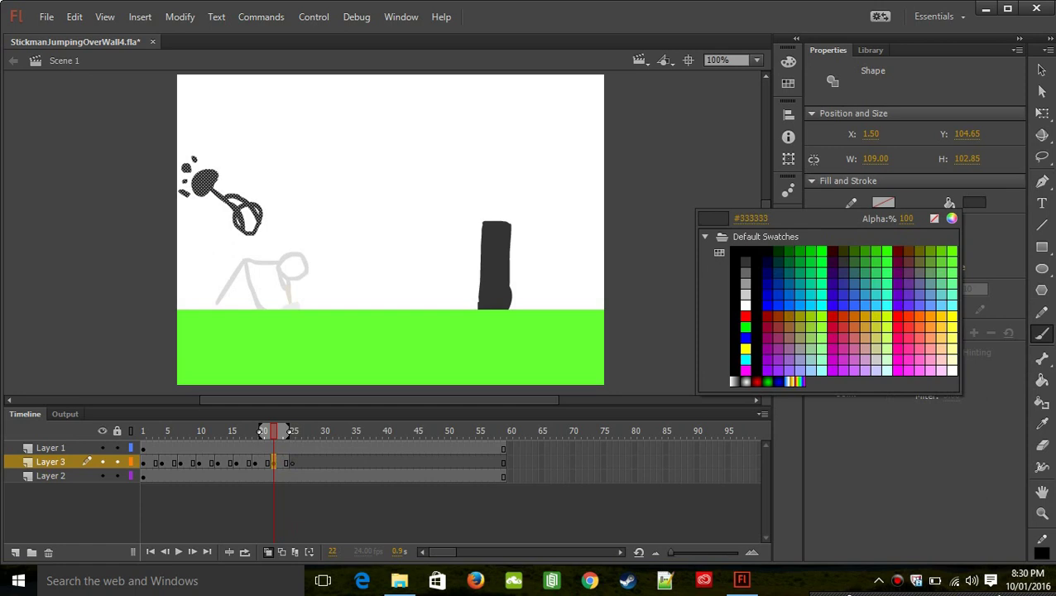
{"action": "left_click", "coordinate": [745, 262]}
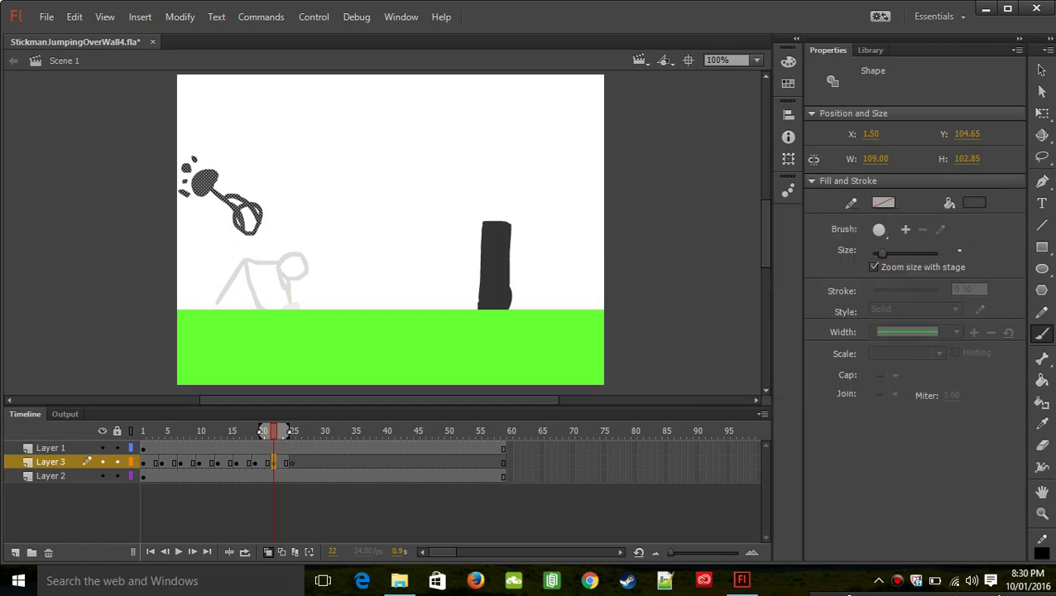
{"action": "key", "text": "ctrl+z"}
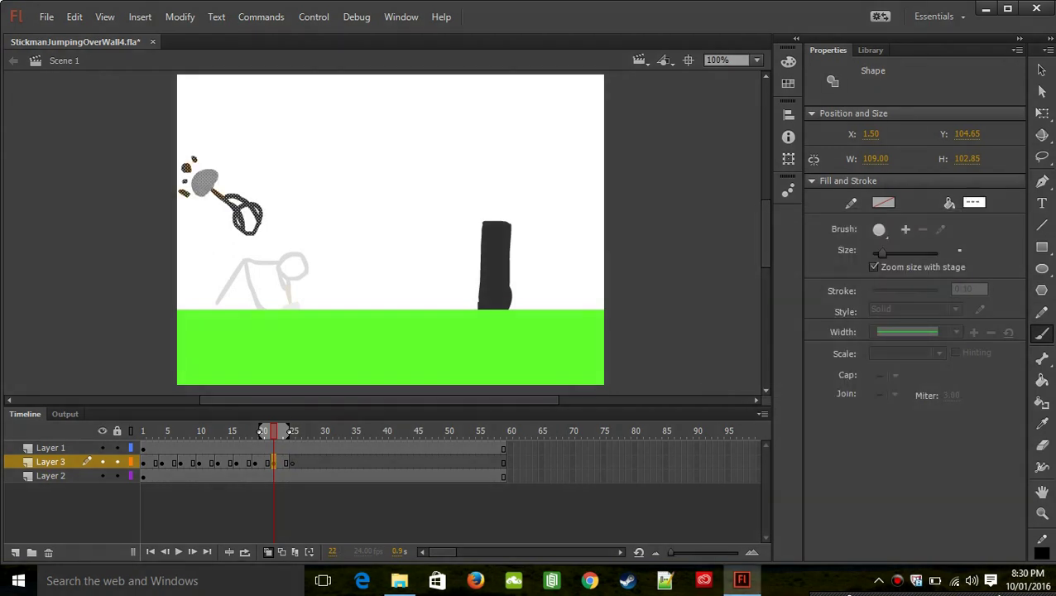
{"action": "key", "text": "v"}
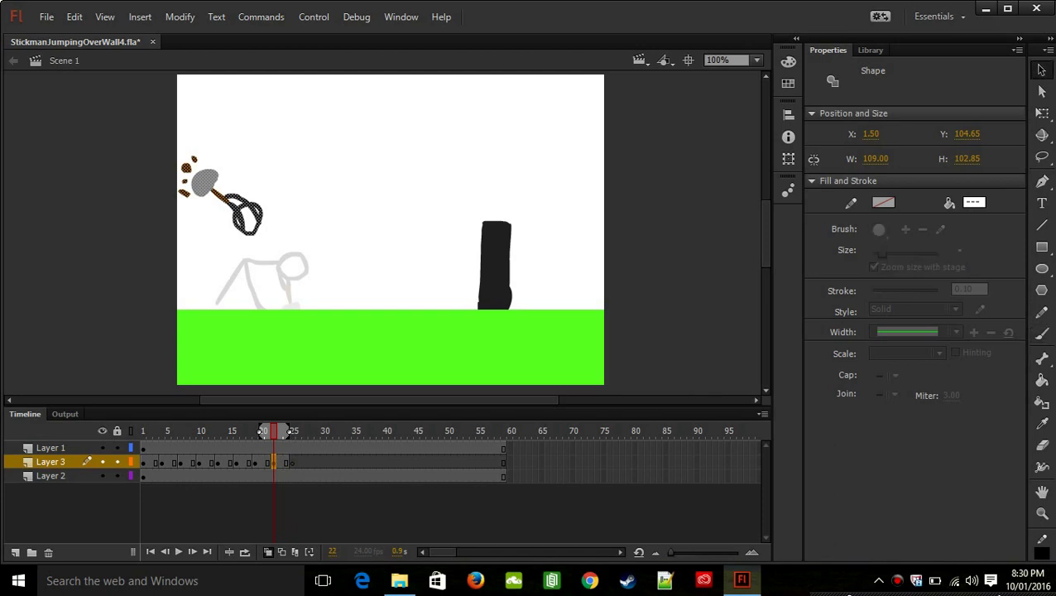
{"action": "left_click", "coordinate": [679, 223]}
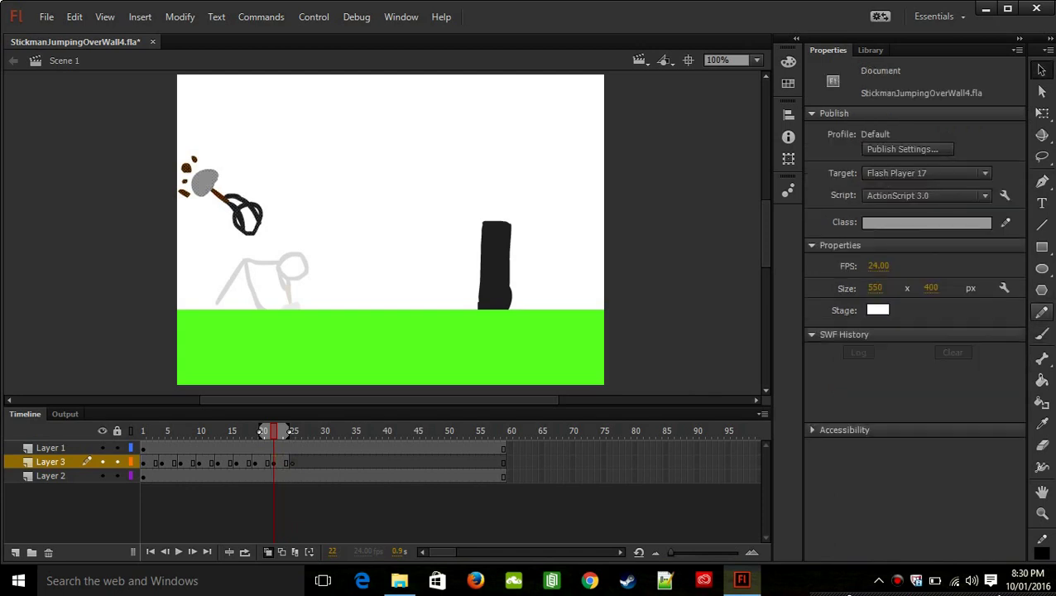
- Set the Brush tool's fill to dark grey #333333 for drawing on frame 22 of Layer 3
{"action": "left_click", "coordinate": [1042, 333]}
{"action": "left_click", "coordinate": [974, 134]}
{"action": "left_click", "coordinate": [974, 135]}
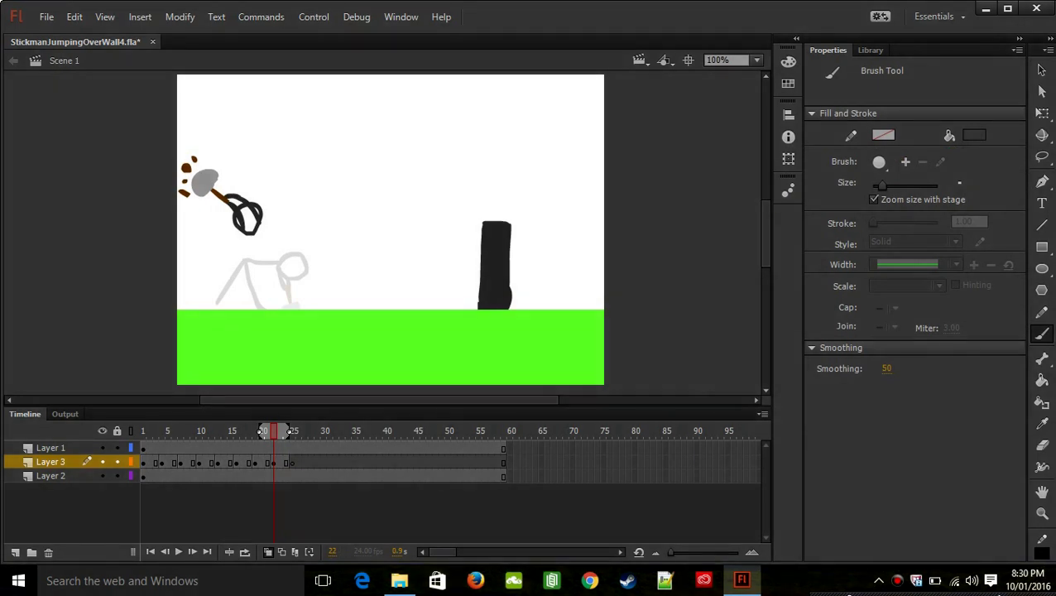
{"action": "left_click_drag", "start_coordinate": [250, 234], "coordinate": [250, 267]}
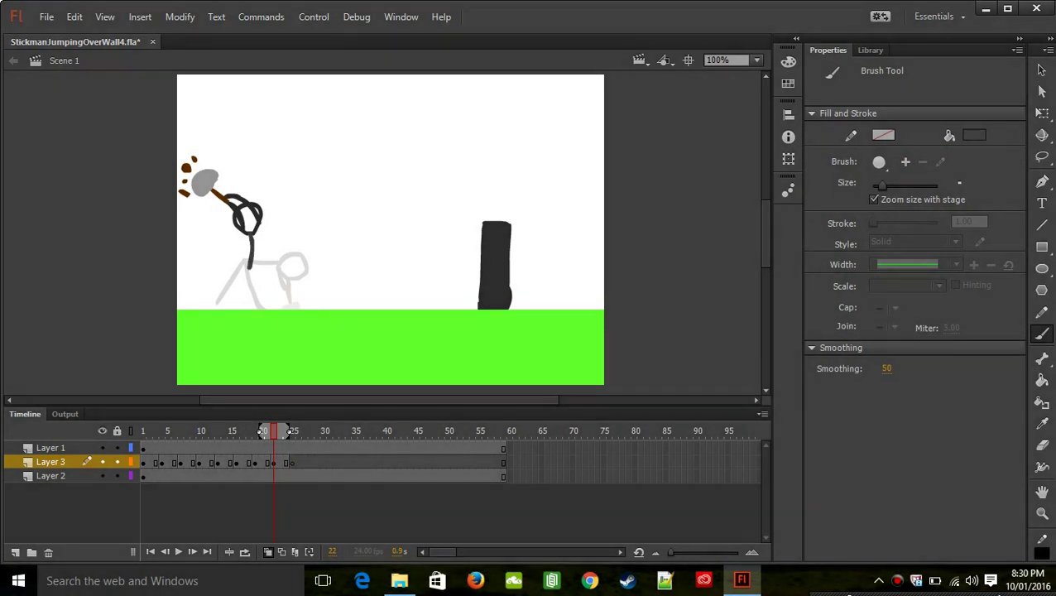
{"action": "key", "text": "ctrl+z"}
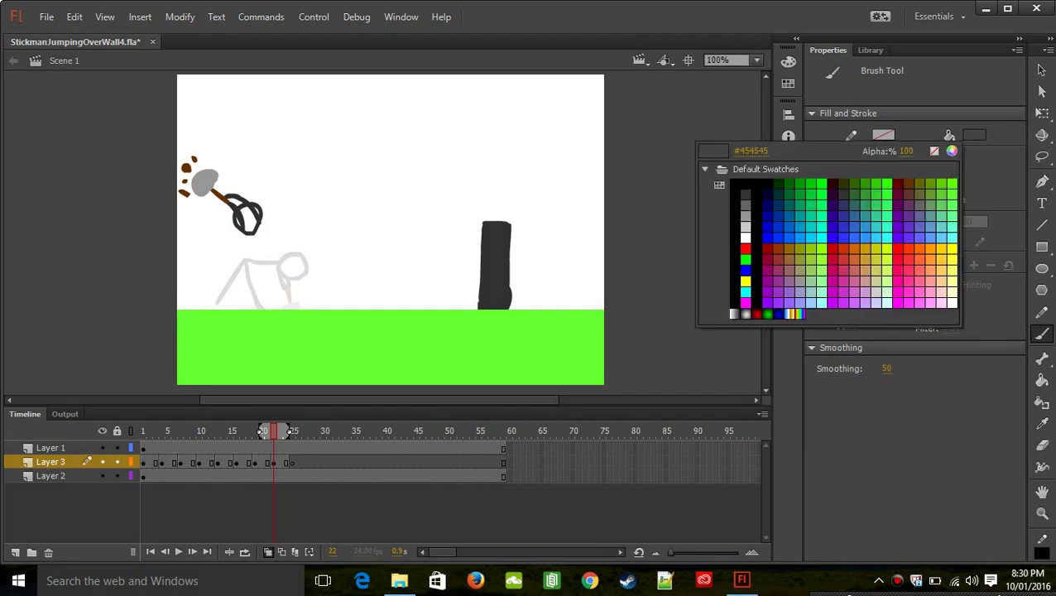
{"action": "left_click", "coordinate": [974, 135]}
{"action": "left_click", "coordinate": [743, 193]}
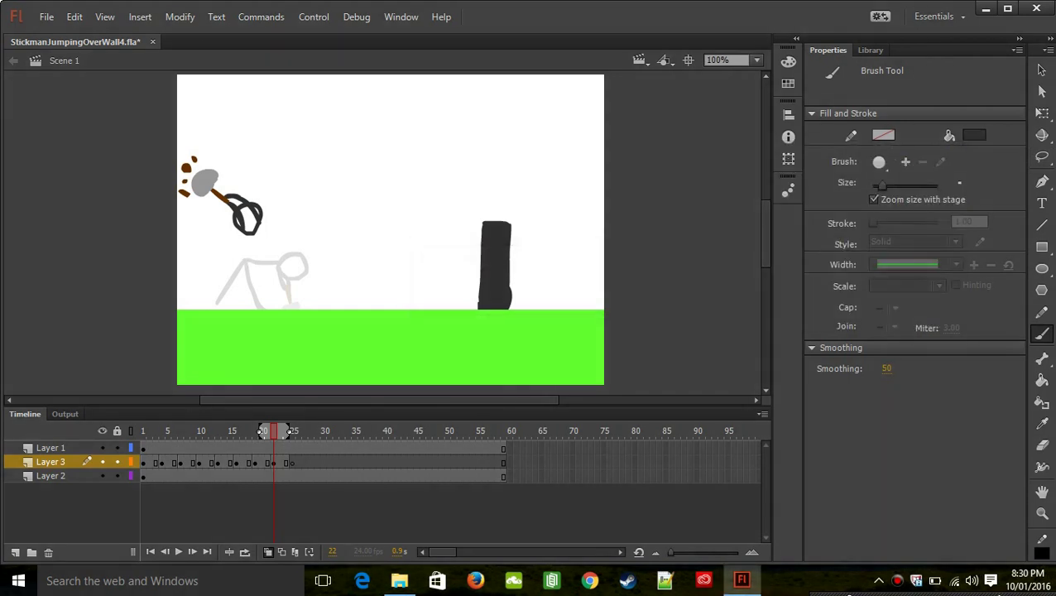
- Try brushing a torso and two spread legs below the stickman's head, and undo the strokes
{"action": "left_click_drag", "start_coordinate": [249, 234], "coordinate": [250, 278]}
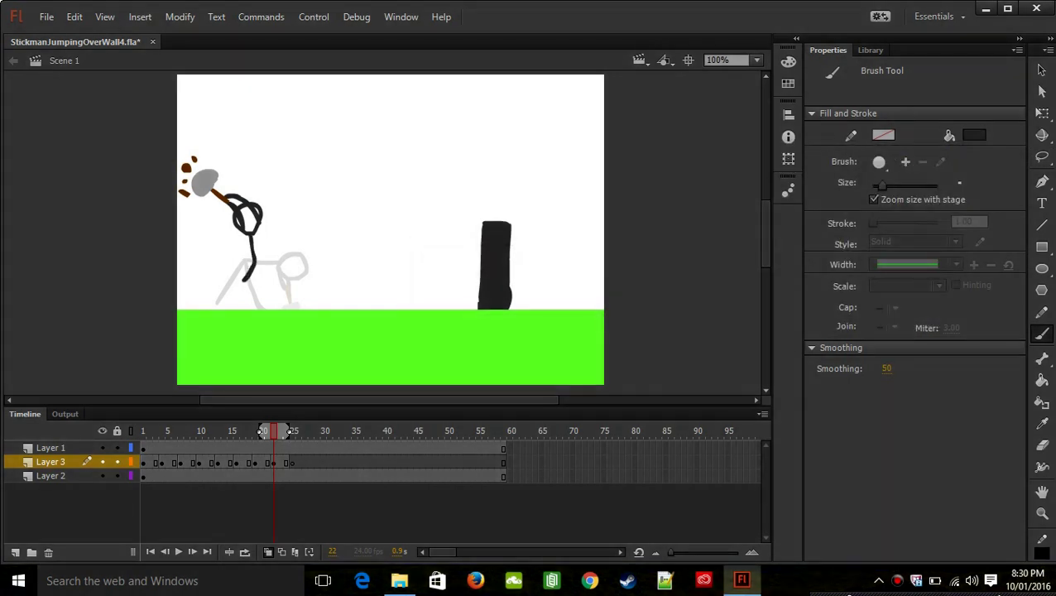
{"action": "key", "text": "ctrl+z"}
{"action": "mouse_move", "coordinate": [249, 234]}
{"action": "left_mouse_down"}
{"action": "mouse_move", "coordinate": [248, 271]}
{"action": "mouse_move", "coordinate": [224, 307]}
{"action": "left_mouse_up"}
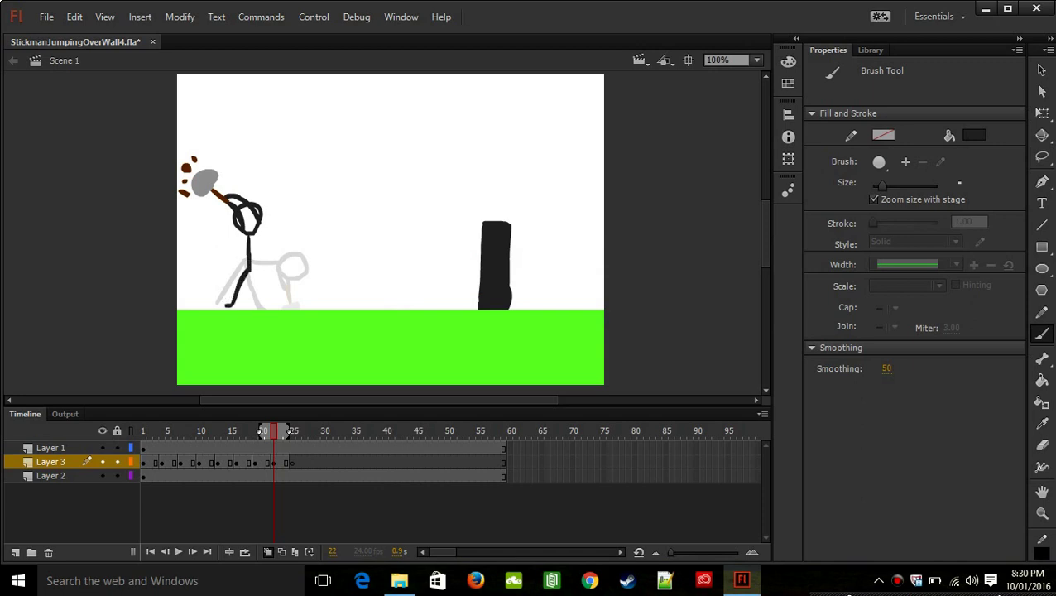
{"action": "key", "text": "ctrl+z"}
{"action": "left_click_drag", "start_coordinate": [248, 266], "coordinate": [232, 312]}
{"action": "left_click_drag", "start_coordinate": [250, 275], "coordinate": [259, 309]}
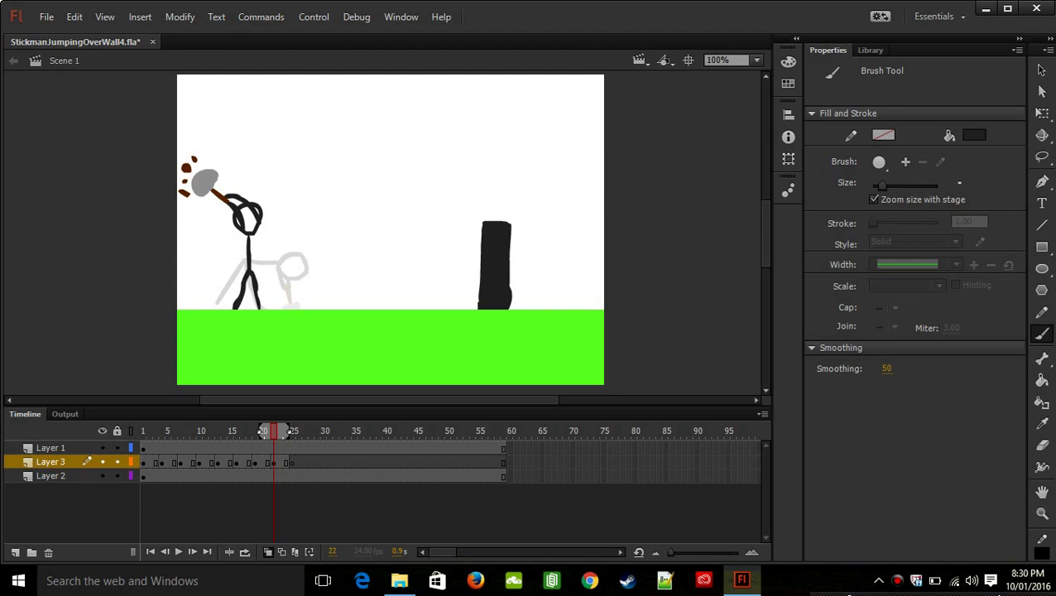
{"action": "left_click_drag", "start_coordinate": [252, 271], "coordinate": [245, 233]}
{"action": "key", "text": "ctrl+z"}
{"action": "key", "text": "ctrl+z"}
{"action": "key", "text": "ctrl+z"}
{"action": "key", "text": "ctrl+z"}
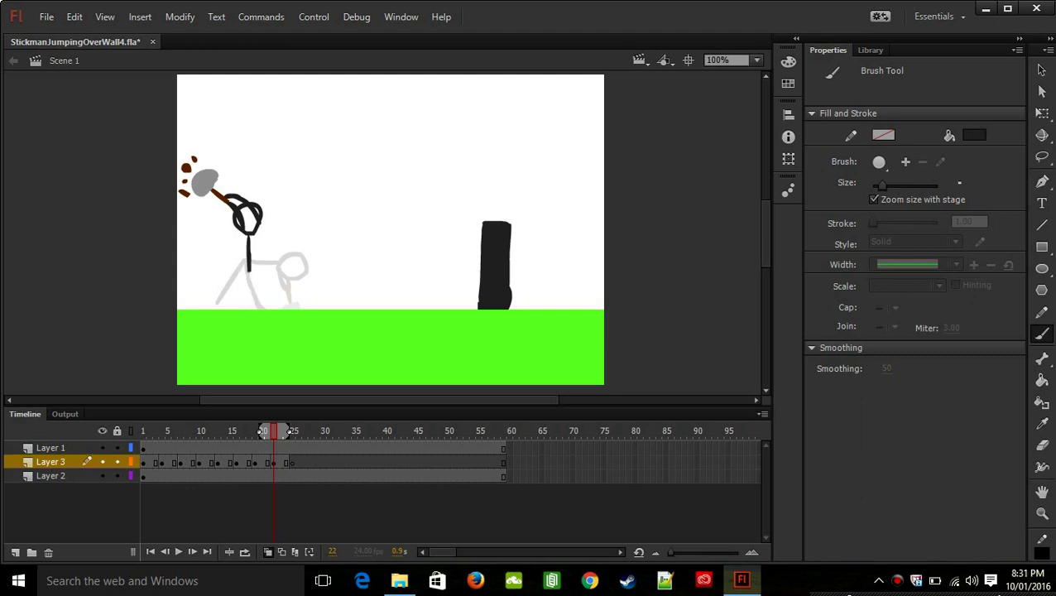
- Try single torso strokes running down from the stickman's head, and undo them
{"action": "left_click_drag", "start_coordinate": [248, 235], "coordinate": [252, 277]}
{"action": "key", "text": "z"}
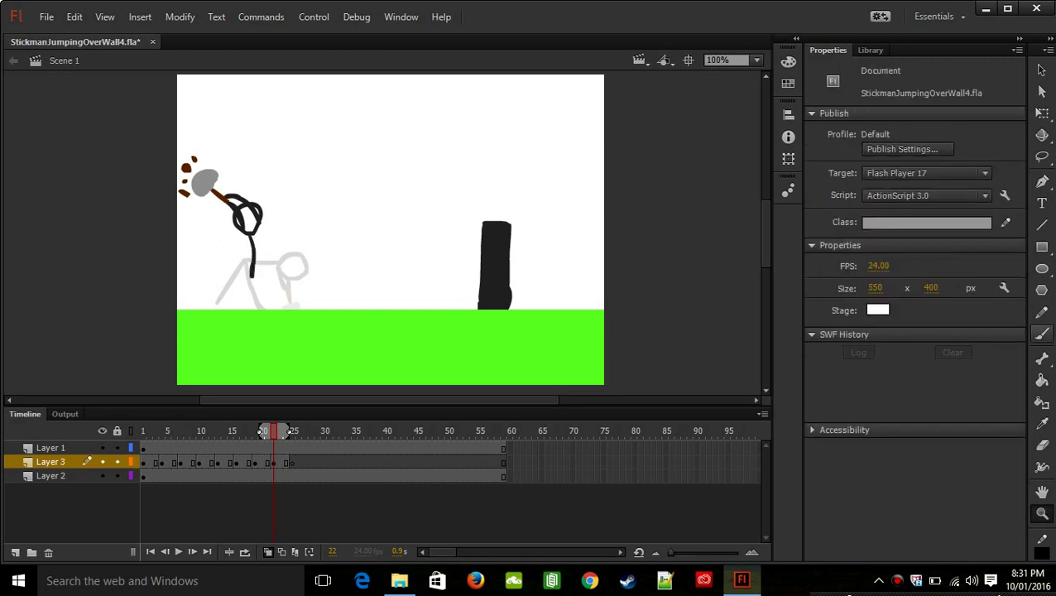
{"action": "key", "text": "b"}
{"action": "key", "text": "ctrl+z"}
{"action": "left_click_drag", "start_coordinate": [247, 234], "coordinate": [247, 277]}
{"action": "key", "text": "ctrl+z"}
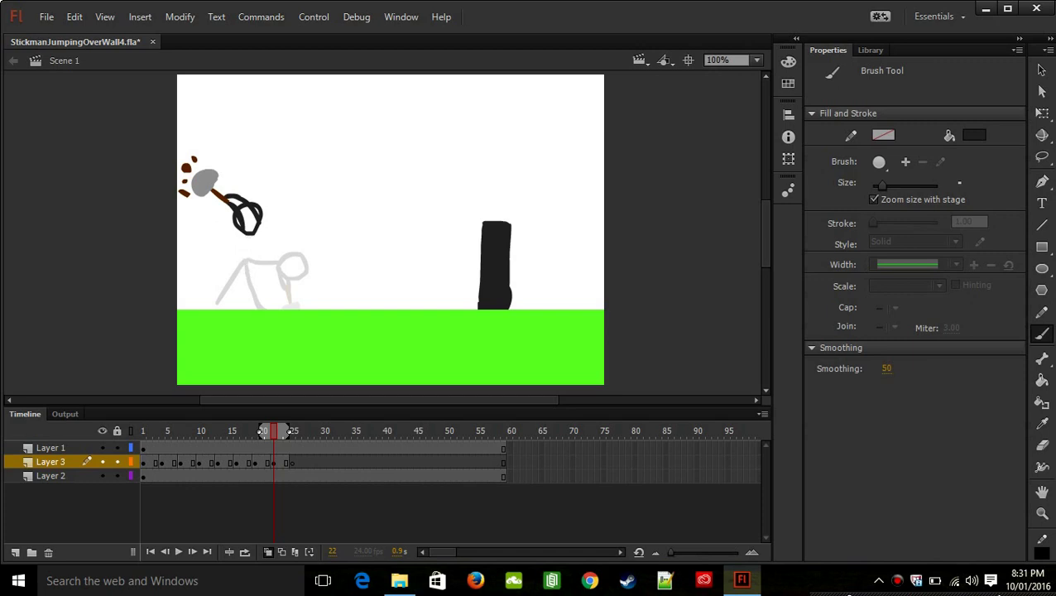
- Brush the stickman's torso and two legs from the head down to the green ground in dark grey, and save the file
{"action": "mouse_move", "coordinate": [251, 235]}
{"action": "left_mouse_down"}
{"action": "mouse_move", "coordinate": [252, 271]}
{"action": "mouse_move", "coordinate": [229, 310]}
{"action": "left_mouse_up"}
{"action": "left_click_drag", "start_coordinate": [251, 266], "coordinate": [249, 312]}
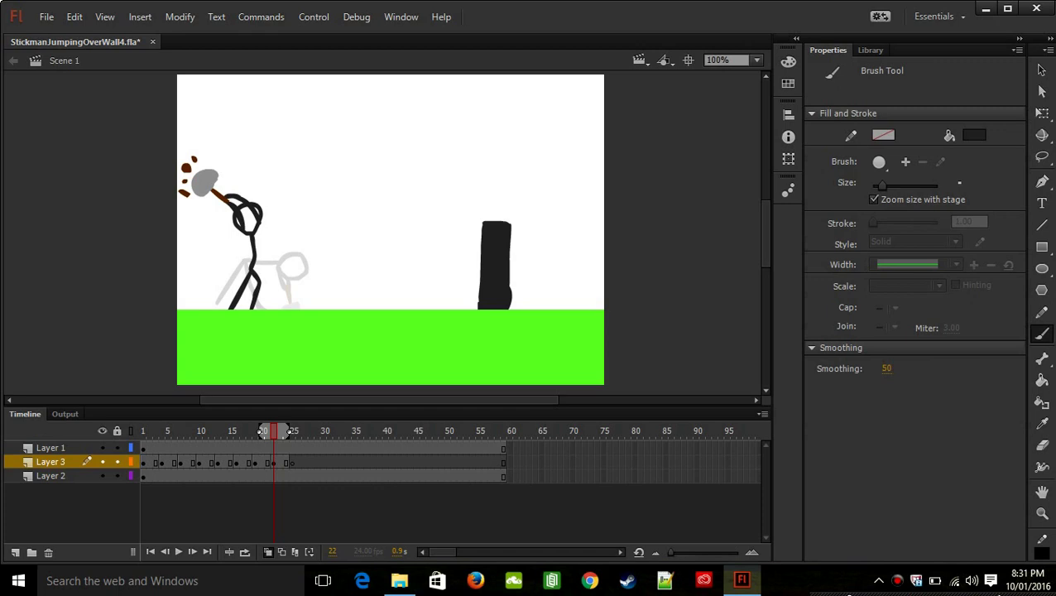
{"action": "key", "text": "ctrl+s"}
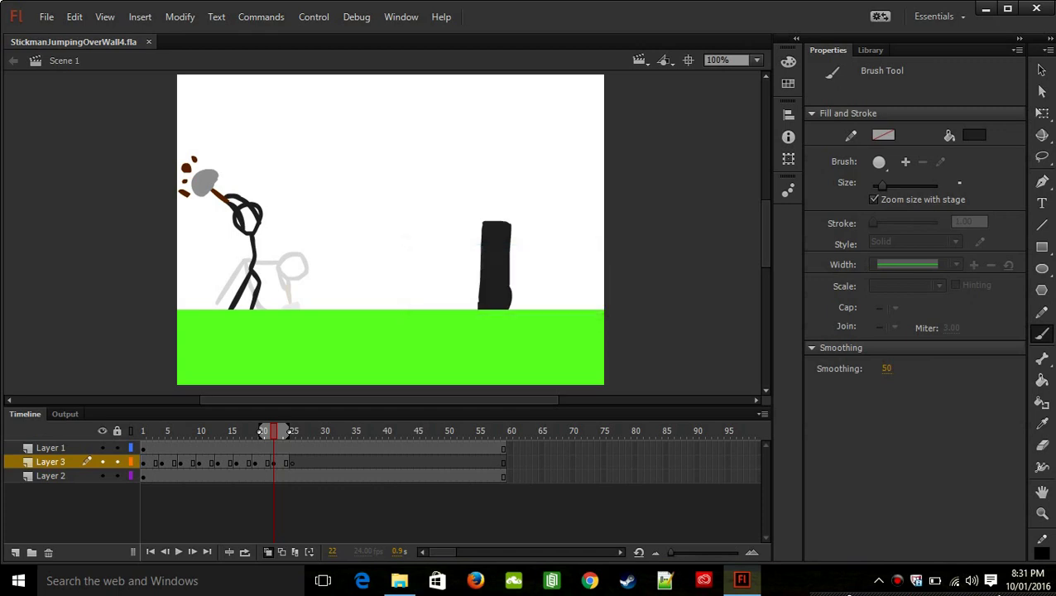